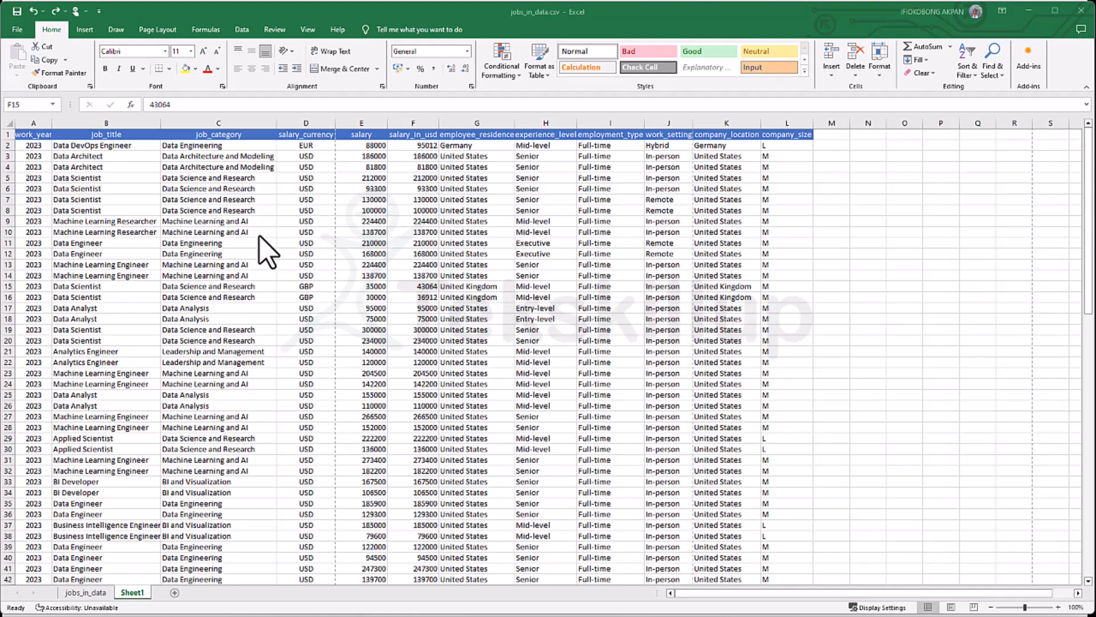
- Open the print preview of Sheet1 and look over the whole first page
{"action": "left_click", "coordinate": [270, 13]}
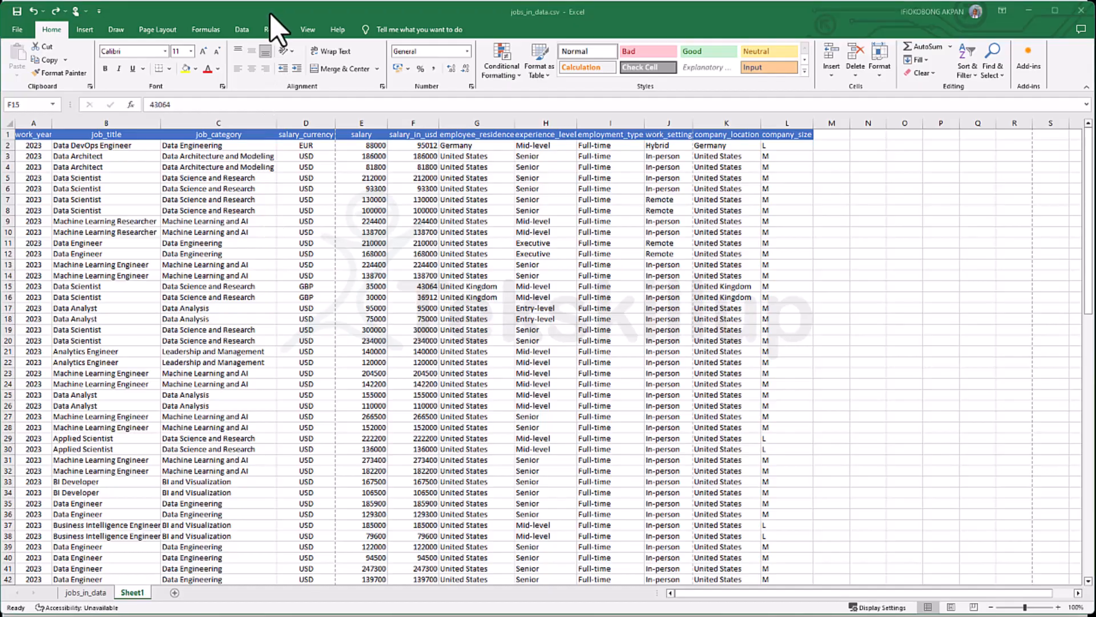
{"action": "key", "text": "ctrl+p"}
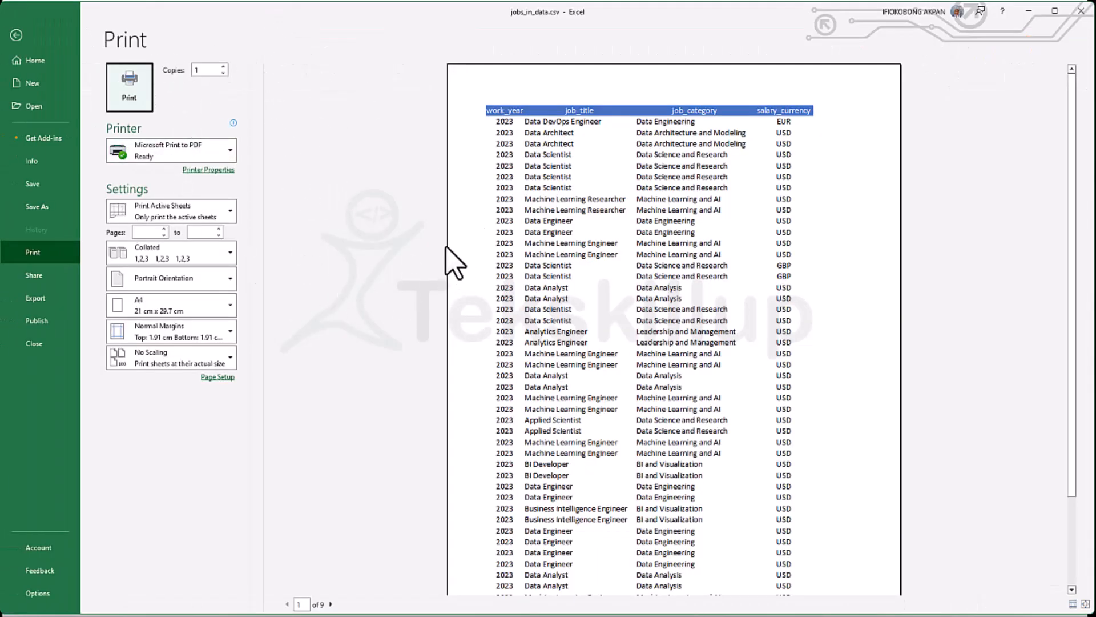
{"action": "scroll", "coordinate": [628, 257], "scroll_direction": "down", "scroll_amount": 3}
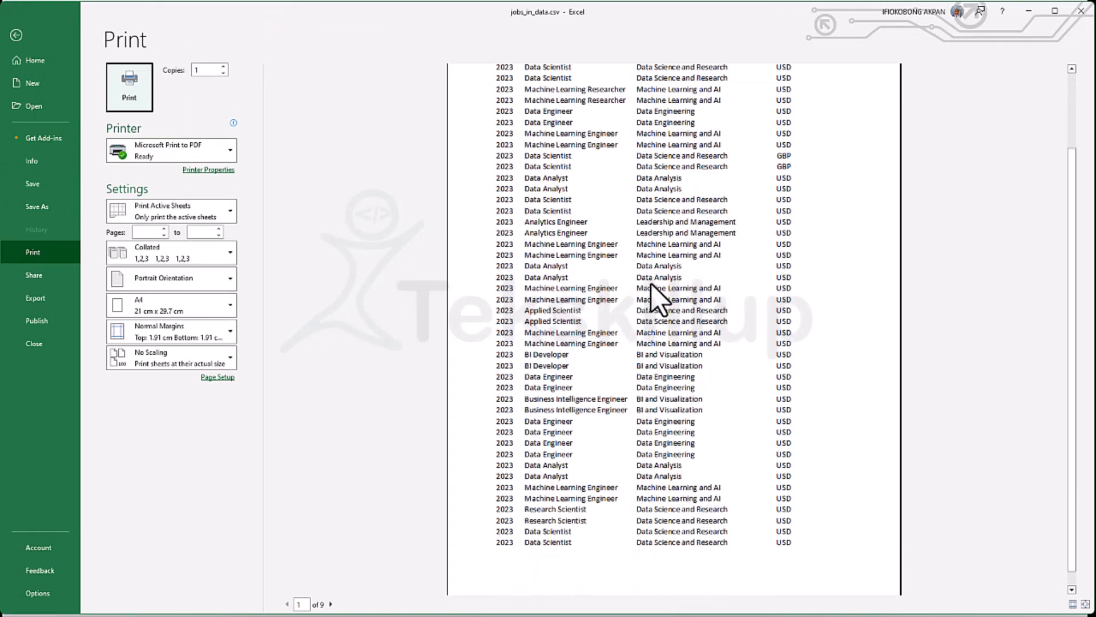
{"action": "scroll", "coordinate": [603, 281], "scroll_direction": "up", "scroll_amount": 3}
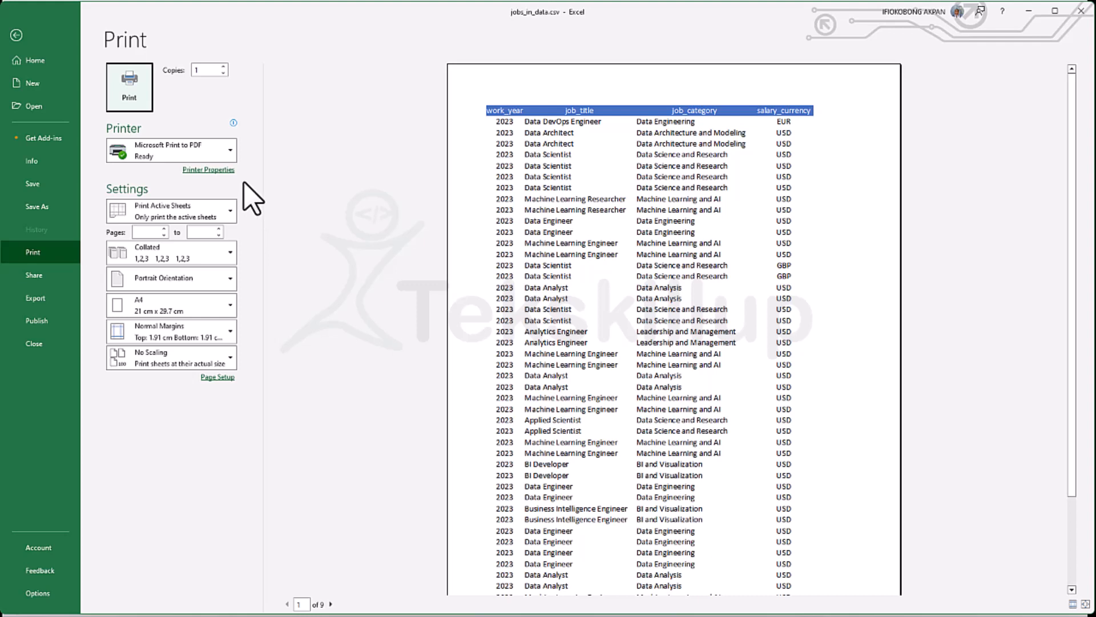
- Review the available printers without changing the selection, and return to the worksheet
{"action": "left_click", "coordinate": [228, 150]}
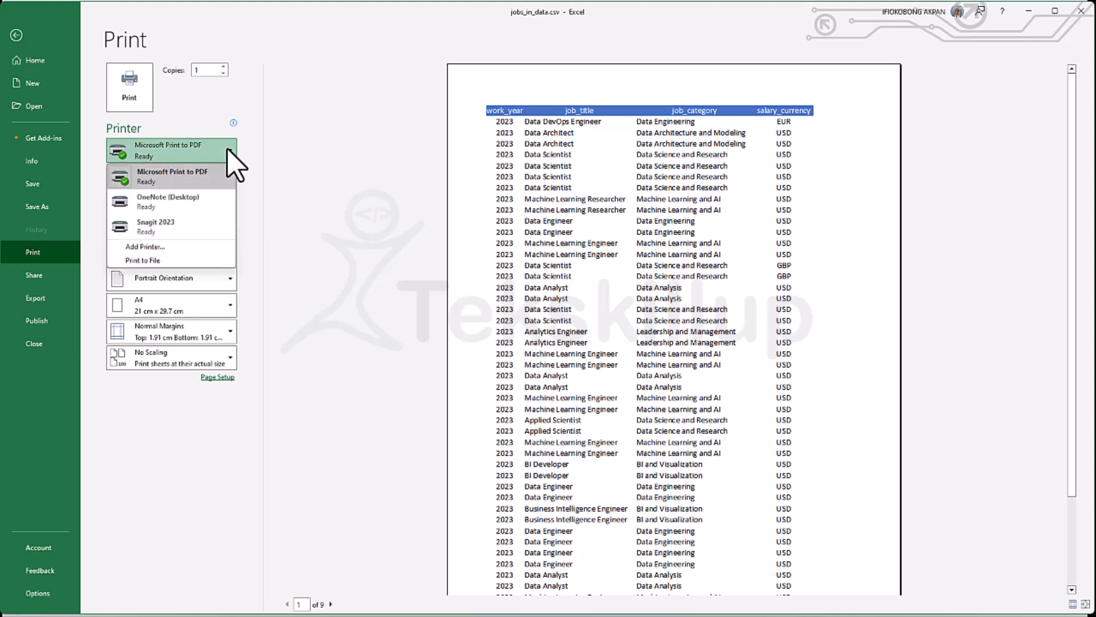
{"action": "left_click", "coordinate": [228, 150]}
{"action": "left_click", "coordinate": [228, 150]}
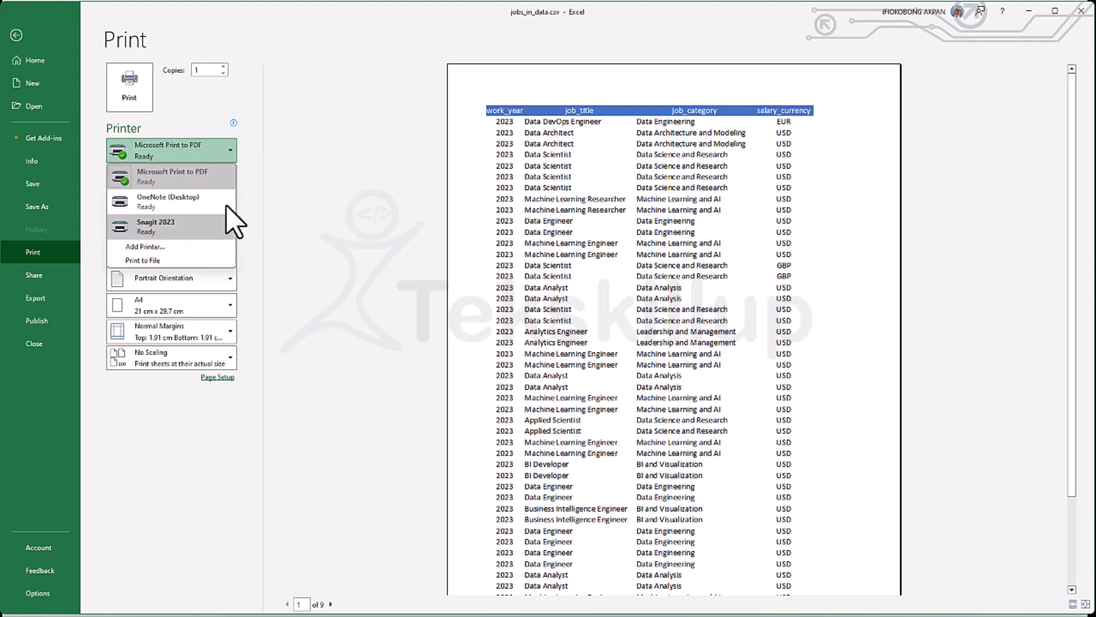
{"action": "key", "text": "Escape"}
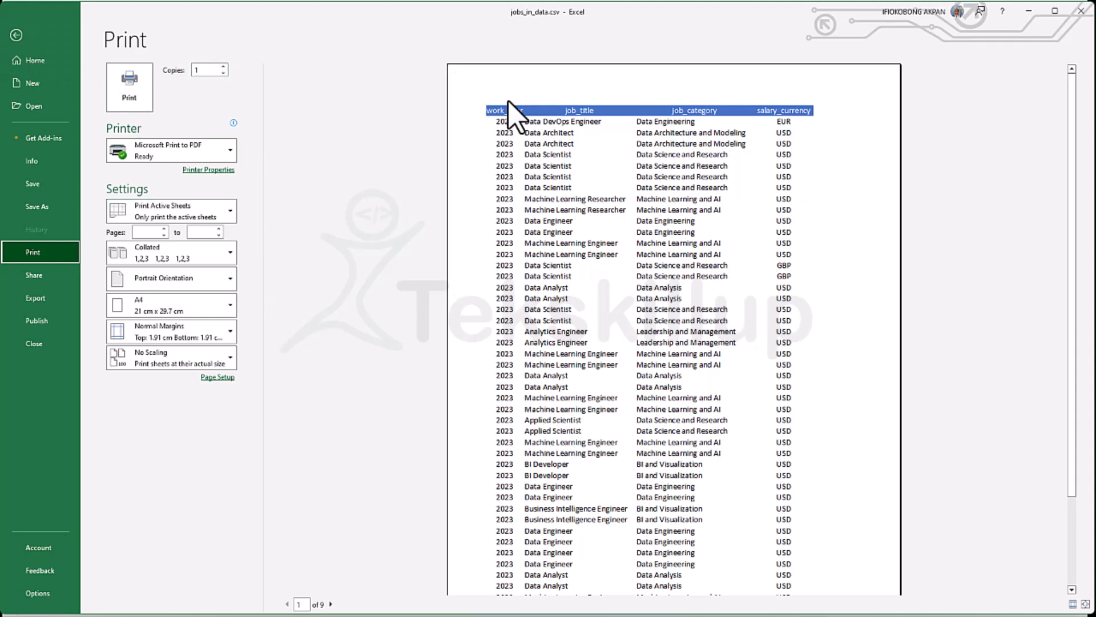
{"action": "left_click", "coordinate": [16, 35]}
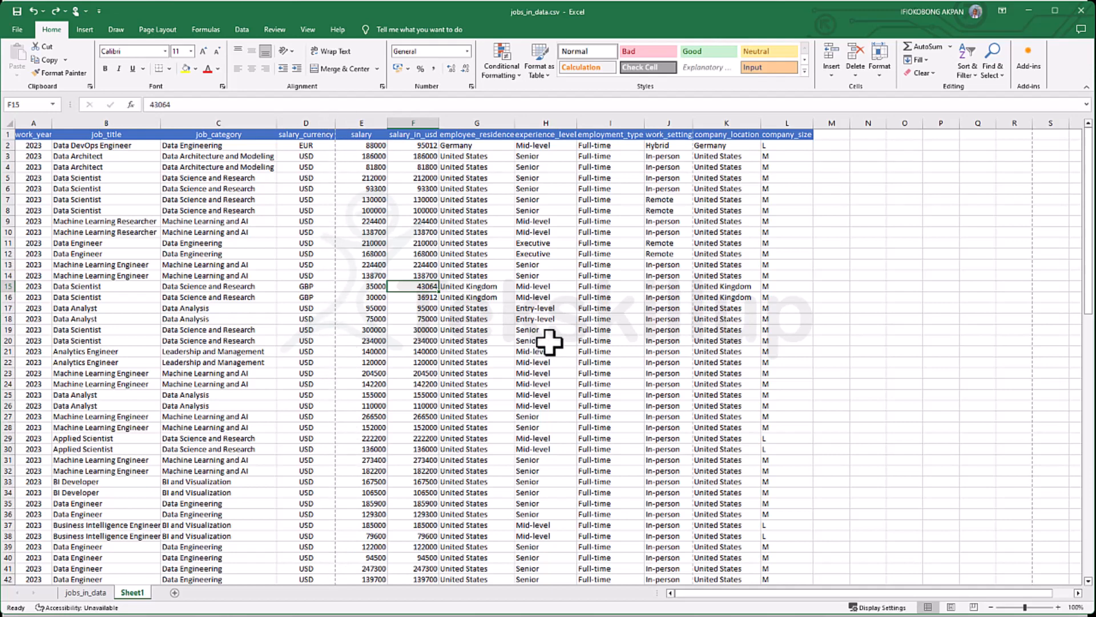
- Examine the dashed page-break lines in Sheet1, including the one below row 50
{"action": "scroll", "coordinate": [549, 342], "scroll_direction": "down", "scroll_amount": 4}
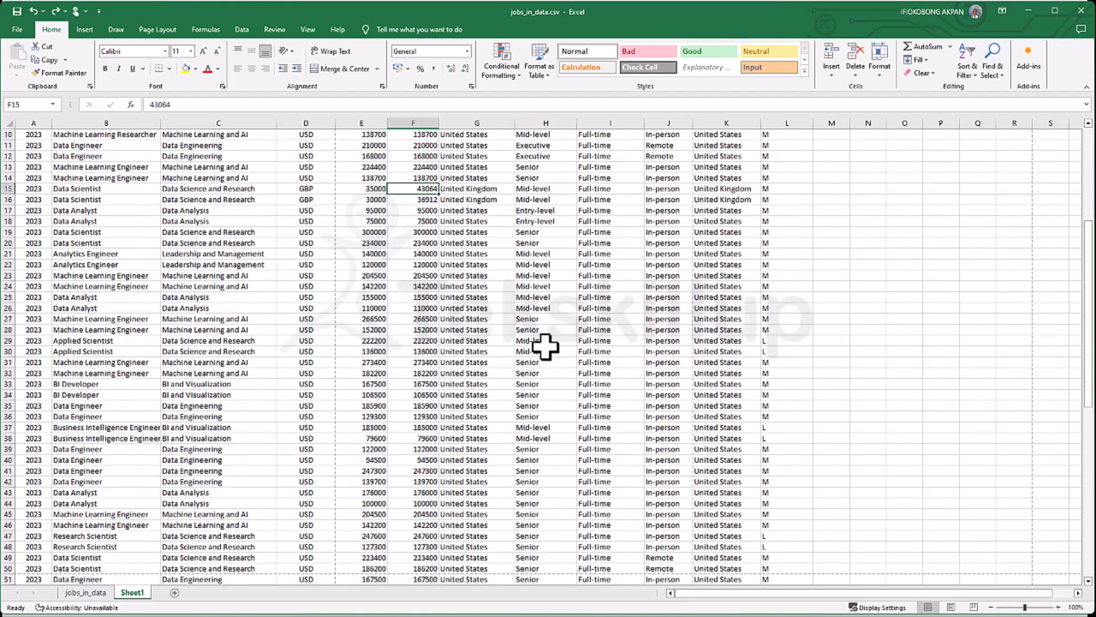
{"action": "scroll", "coordinate": [543, 344], "scroll_direction": "up", "scroll_amount": 4}
{"action": "scroll", "coordinate": [453, 355], "scroll_direction": "down", "scroll_amount": 4}
{"action": "scroll", "coordinate": [453, 355], "scroll_direction": "up", "scroll_amount": 4}
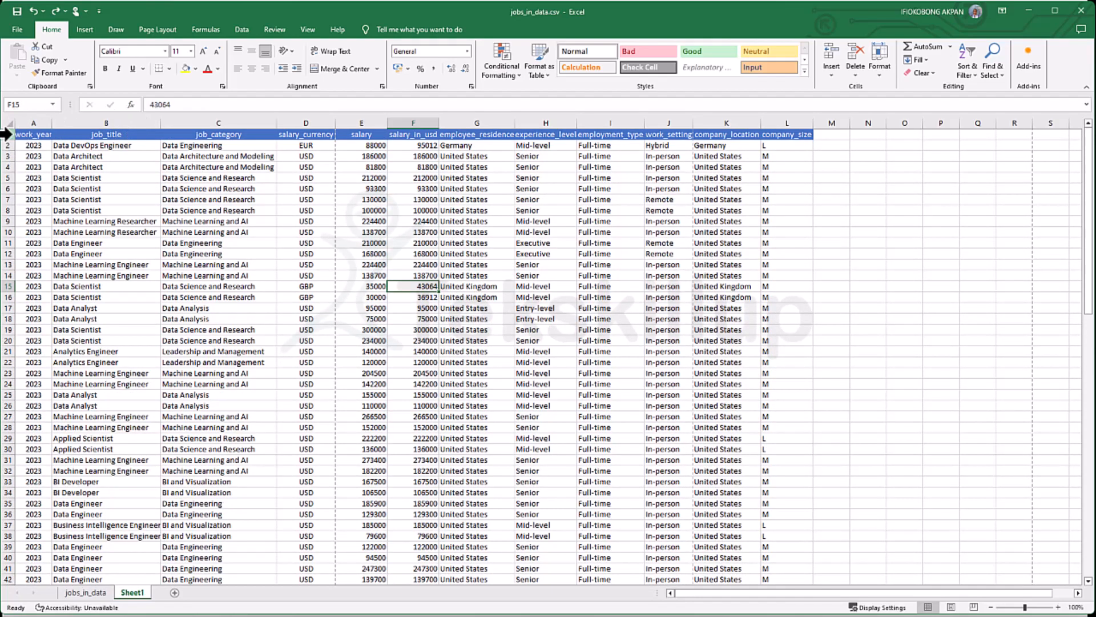
{"action": "scroll", "coordinate": [115, 366], "scroll_direction": "down", "scroll_amount": 6}
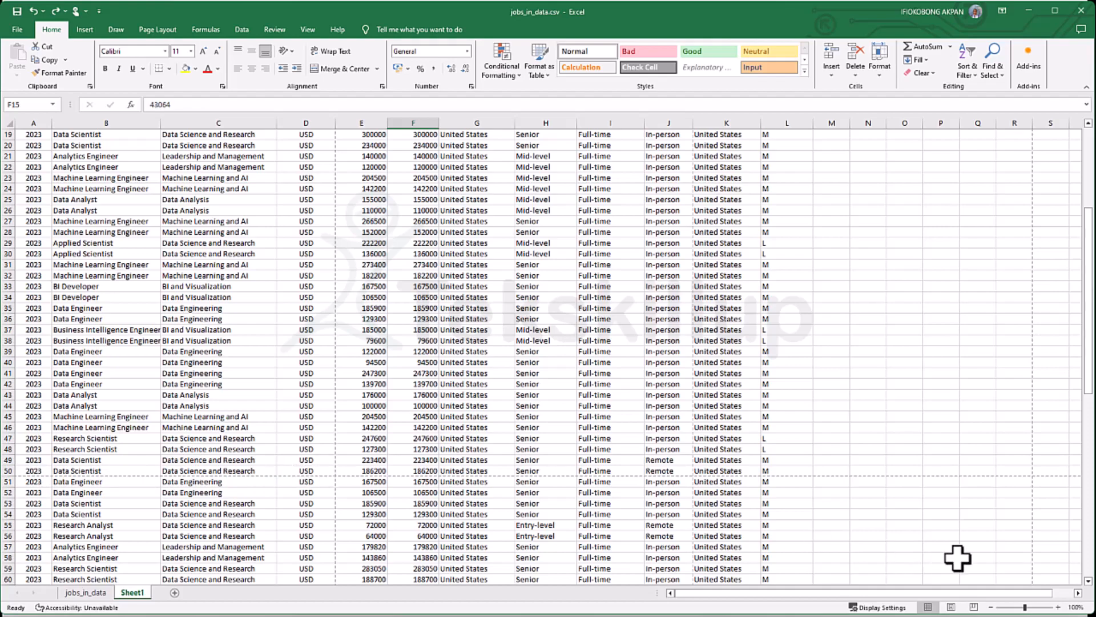
{"action": "left_click_drag", "start_coordinate": [1025, 608], "coordinate": [1031, 607]}
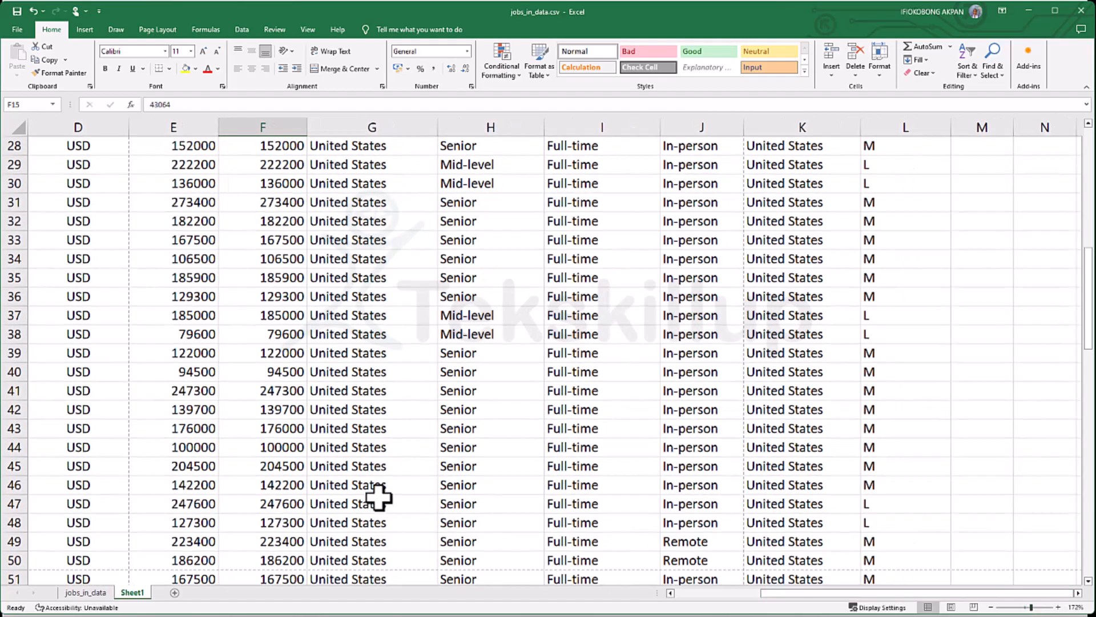
{"action": "scroll", "coordinate": [379, 495], "scroll_direction": "down", "scroll_amount": 1}
{"action": "scroll", "coordinate": [379, 495], "scroll_direction": "down", "scroll_amount": 5}
- Preview the first two printed pages of Sheet1 to compare where they split, and return to the worksheet
{"action": "left_click", "coordinate": [18, 30]}
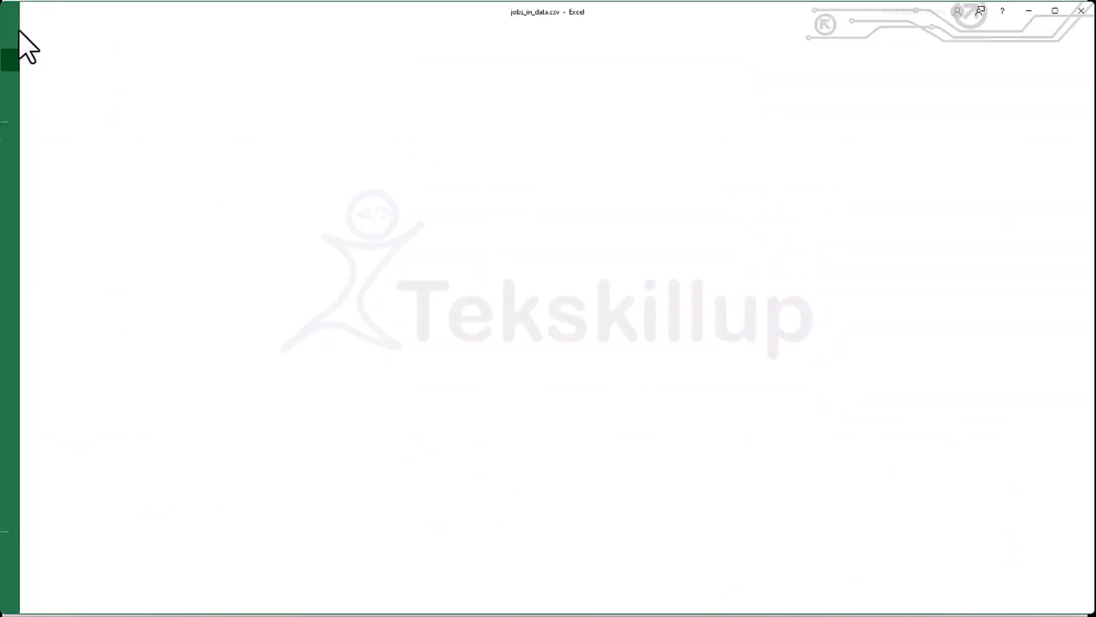
{"action": "left_click", "coordinate": [51, 252]}
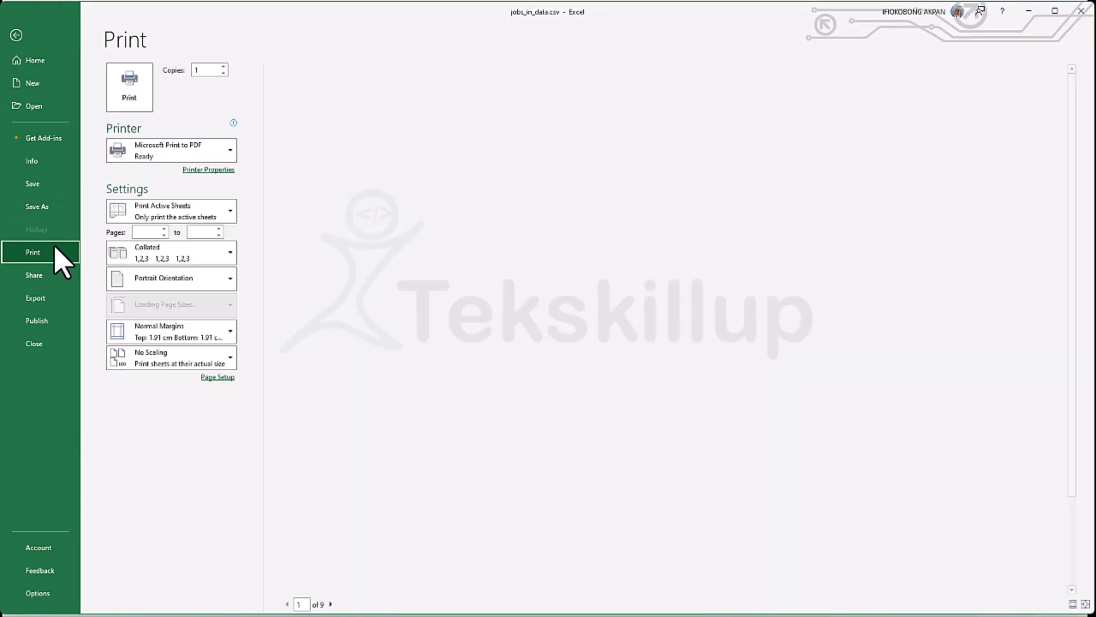
{"action": "scroll", "coordinate": [509, 428], "scroll_direction": "down", "scroll_amount": 3}
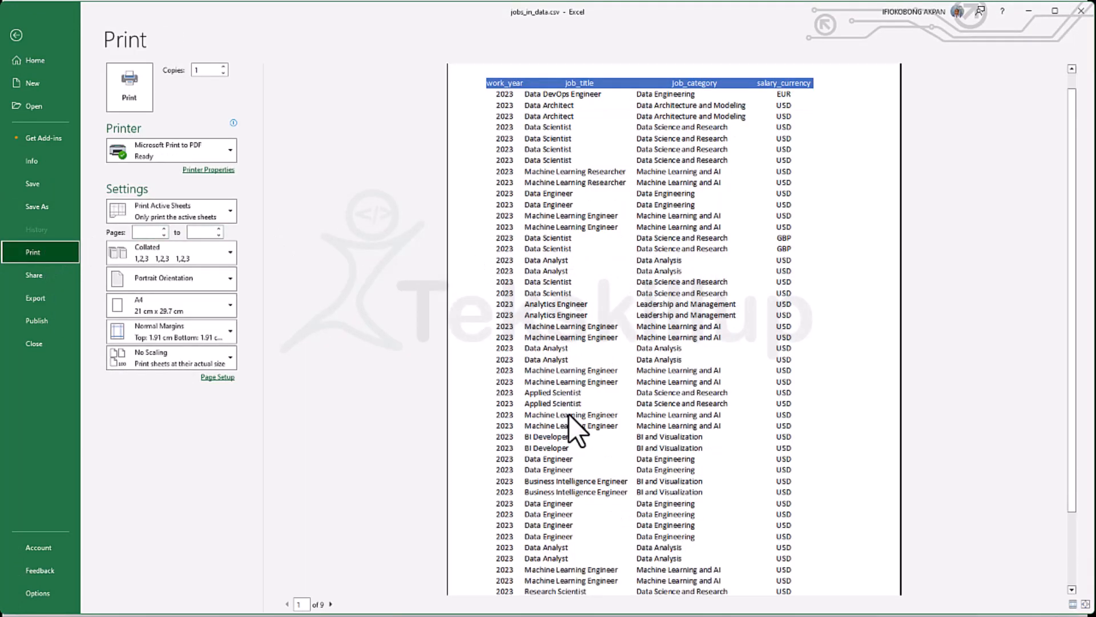
{"action": "scroll", "coordinate": [565, 415], "scroll_direction": "down", "scroll_amount": 1}
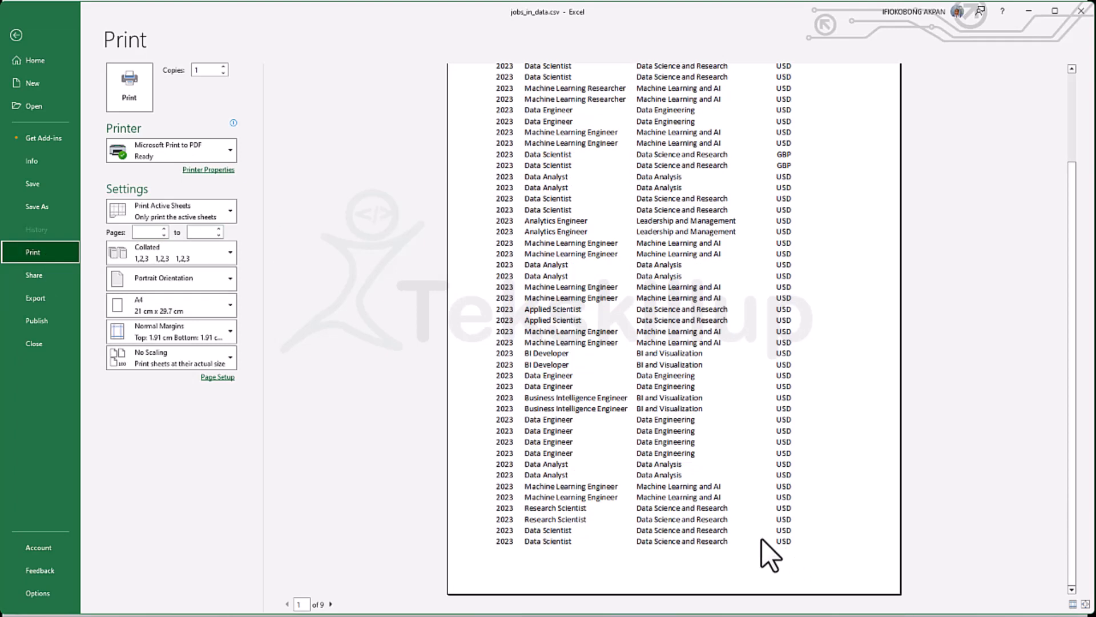
{"action": "left_click", "coordinate": [331, 604]}
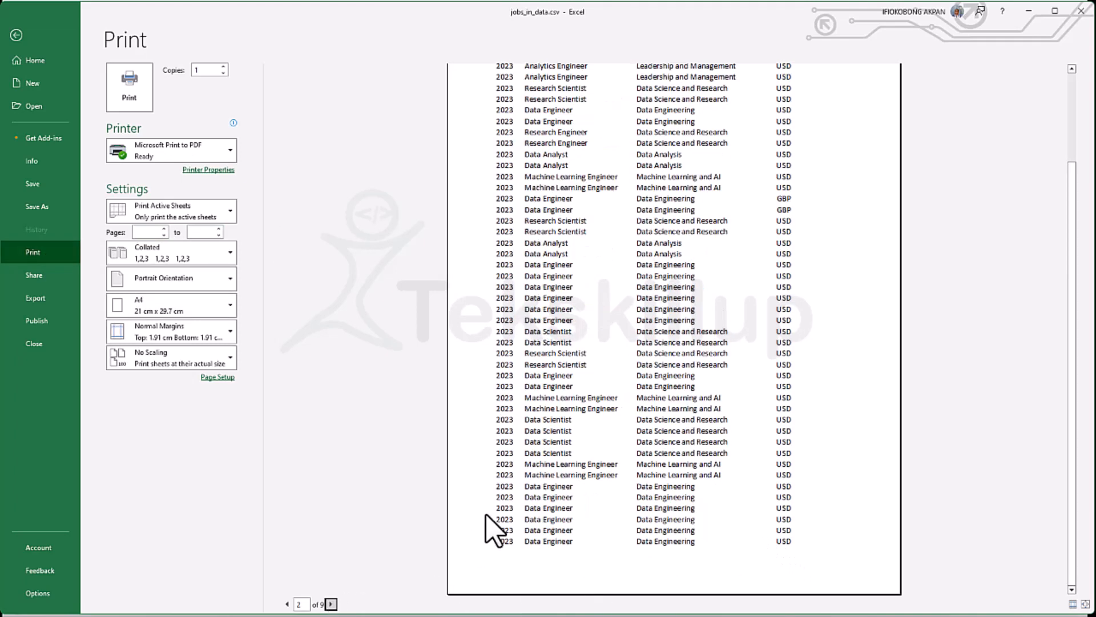
{"action": "scroll", "coordinate": [565, 200], "scroll_direction": "up", "scroll_amount": 4}
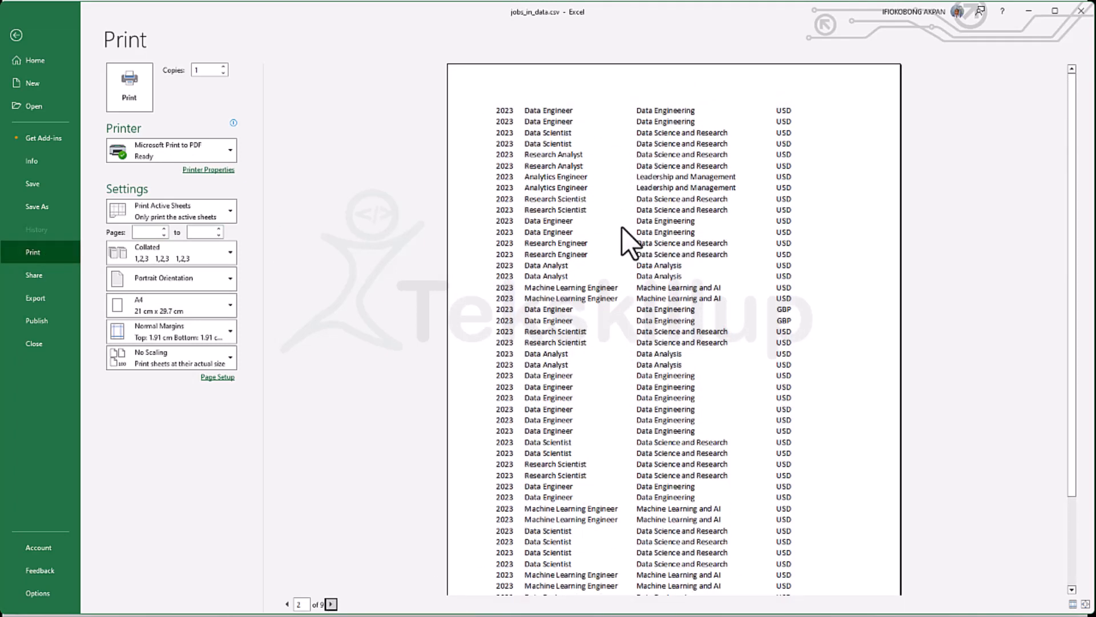
{"action": "left_click", "coordinate": [17, 35]}
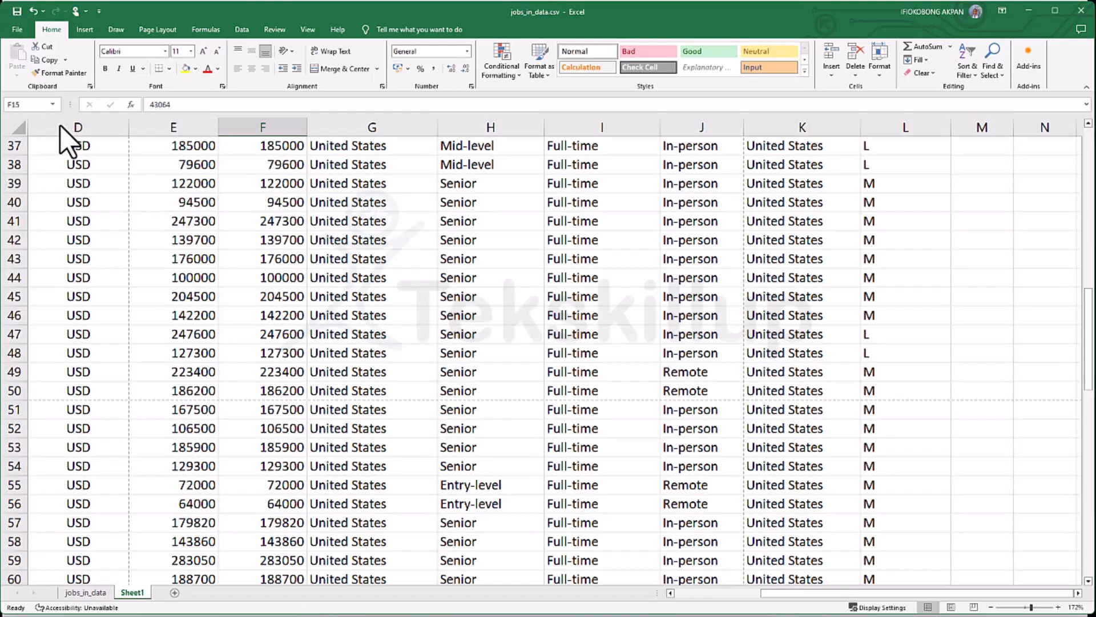
- Examine how the page breaks divide Sheet1's columns and rows, from the header down to the last data row
{"action": "scroll", "coordinate": [289, 295], "scroll_direction": "up", "scroll_amount": 10}
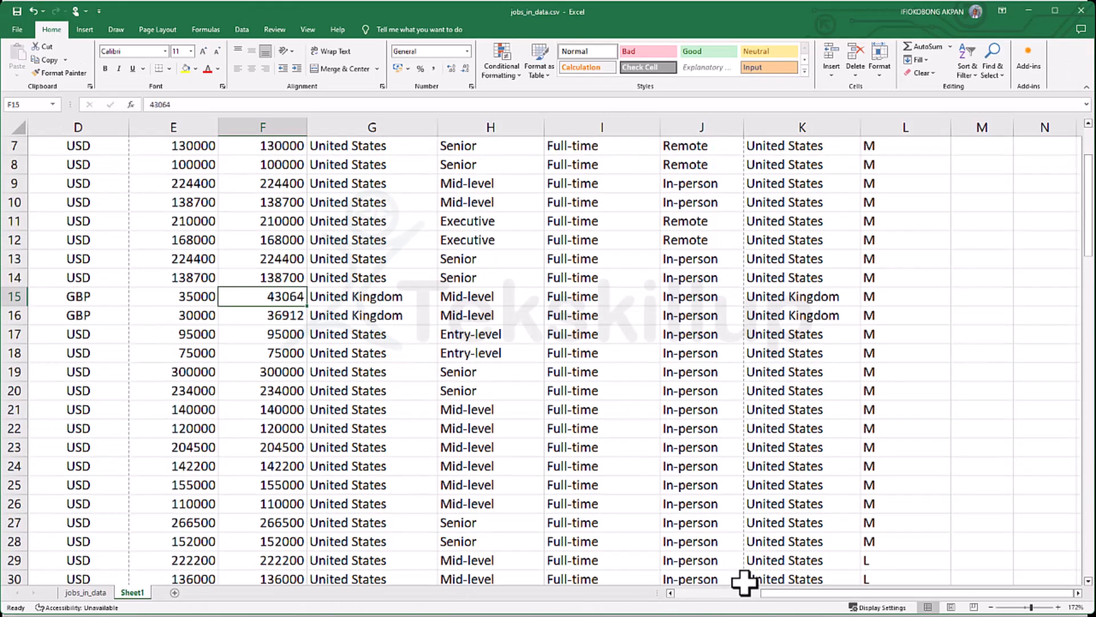
{"action": "left_click_drag", "start_coordinate": [771, 597], "coordinate": [688, 608]}
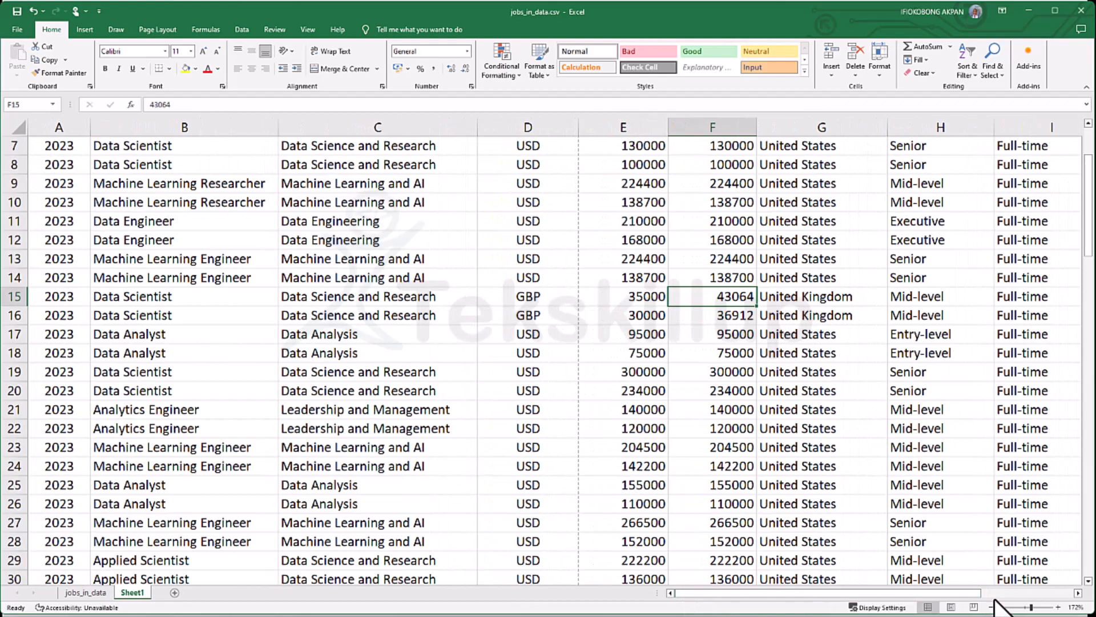
{"action": "left_click_drag", "start_coordinate": [1031, 608], "coordinate": [1023, 607]}
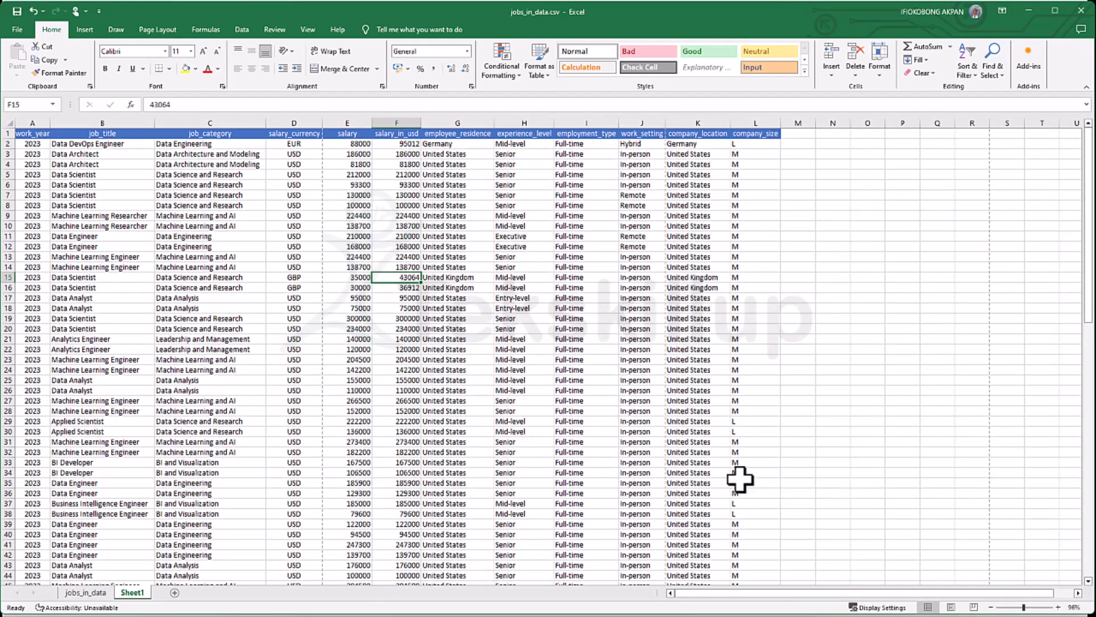
{"action": "scroll", "coordinate": [283, 394], "scroll_direction": "down", "scroll_amount": 5}
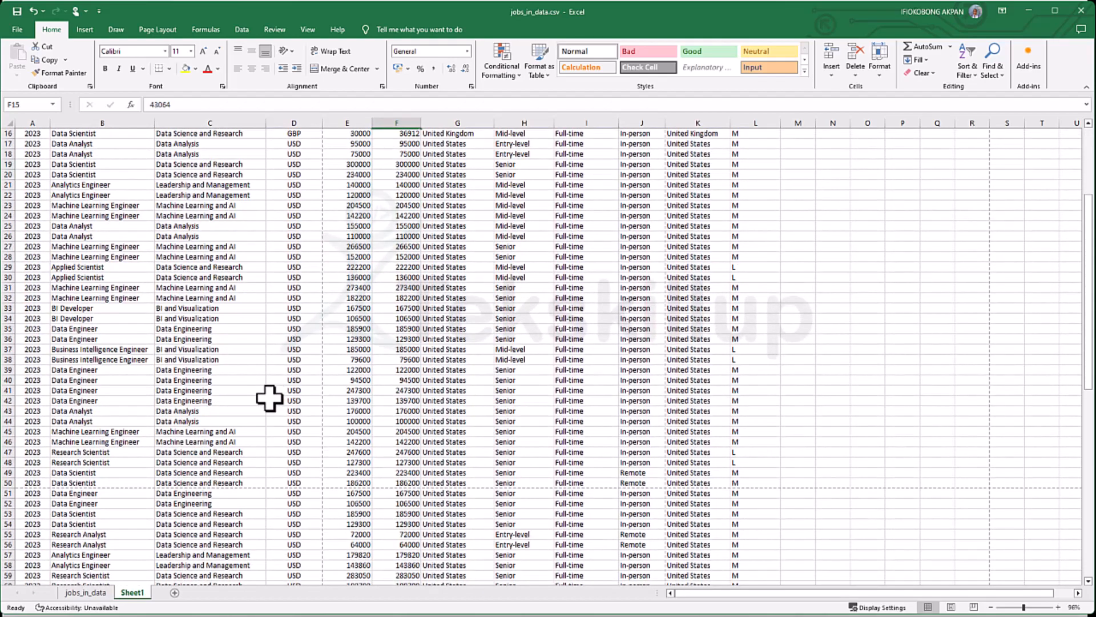
{"action": "scroll", "coordinate": [238, 469], "scroll_direction": "down", "scroll_amount": 1}
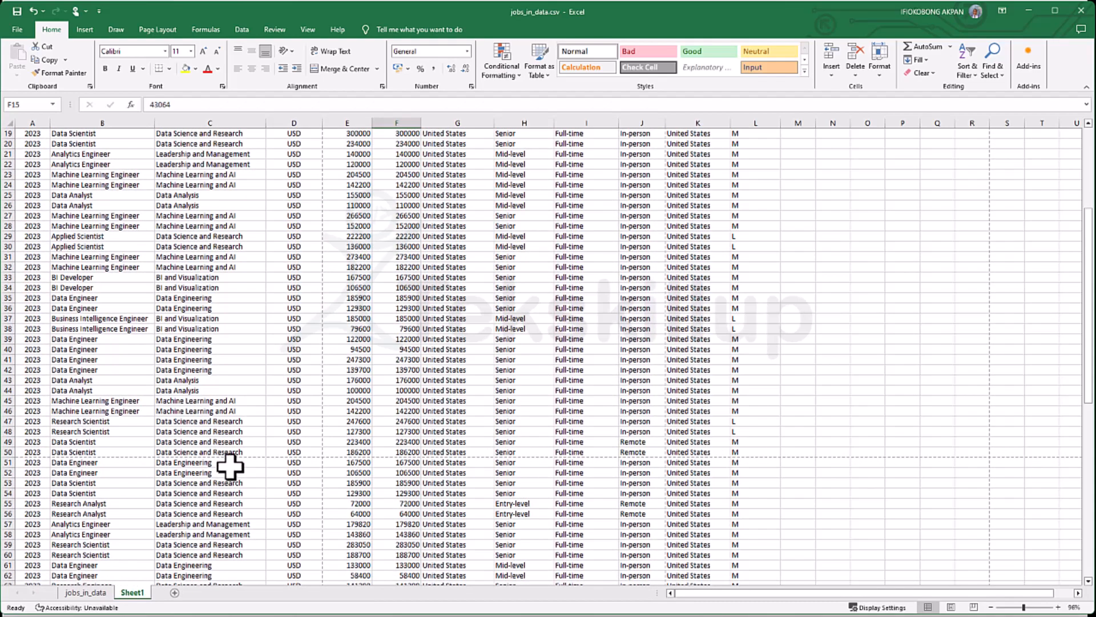
{"action": "scroll", "coordinate": [230, 467], "scroll_direction": "down", "scroll_amount": 12}
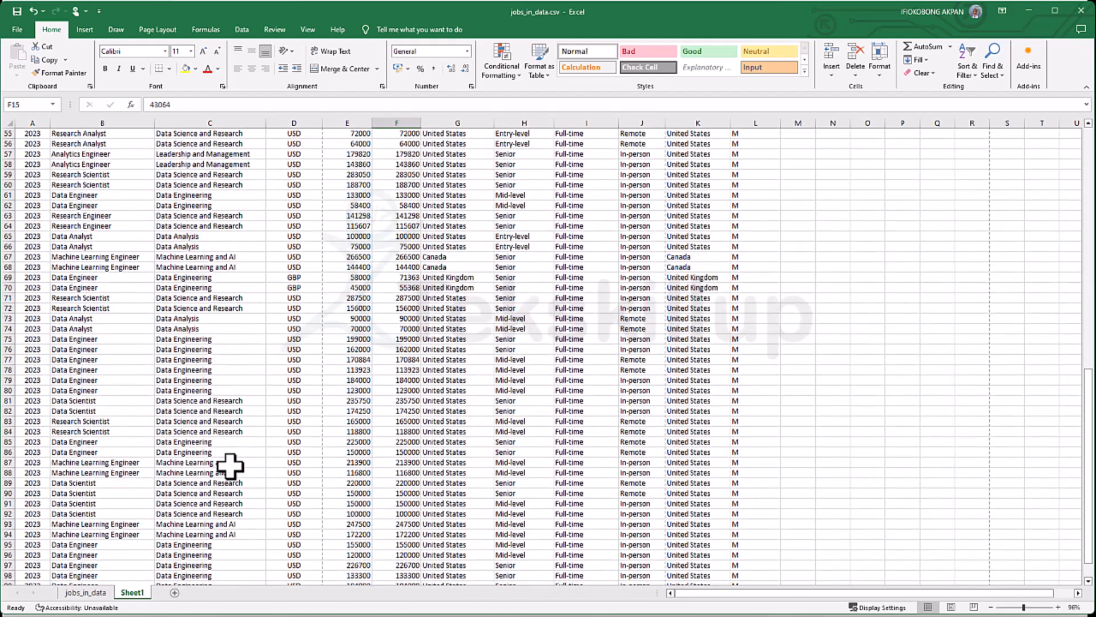
{"action": "scroll", "coordinate": [230, 465], "scroll_direction": "down", "scroll_amount": 4}
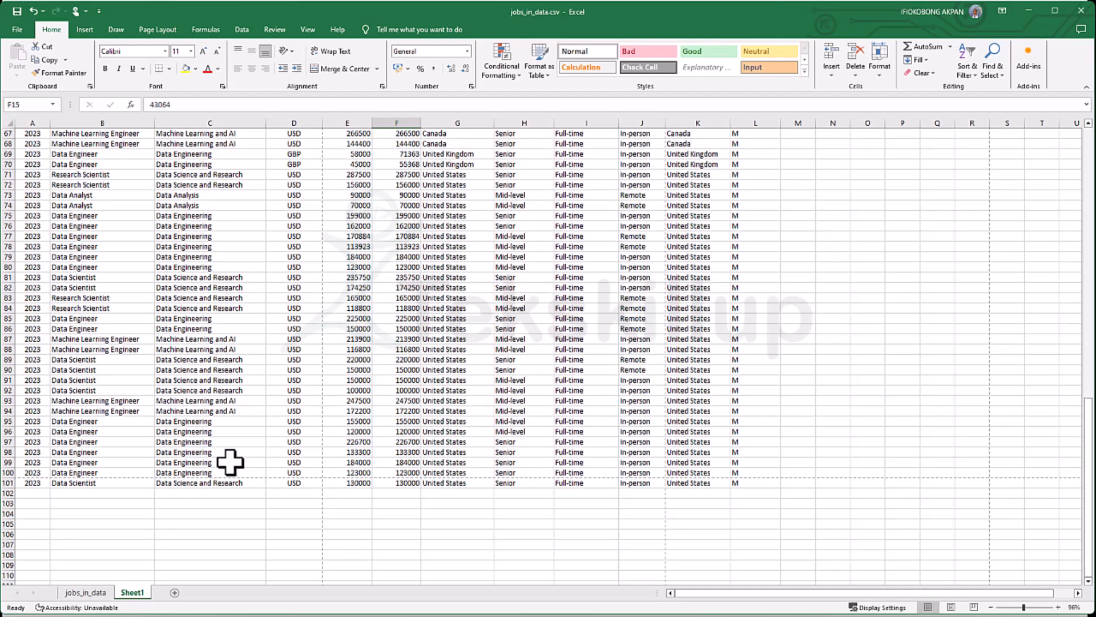
{"action": "scroll", "coordinate": [609, 376], "scroll_direction": "up", "scroll_amount": 14}
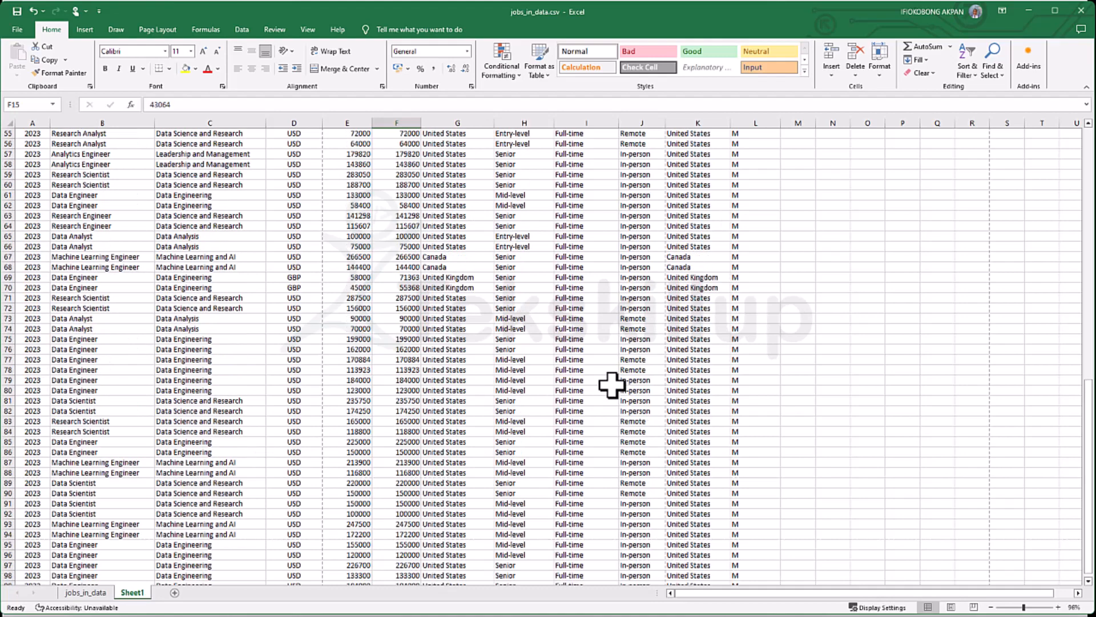
{"action": "scroll", "coordinate": [609, 375], "scroll_direction": "up", "scroll_amount": 8}
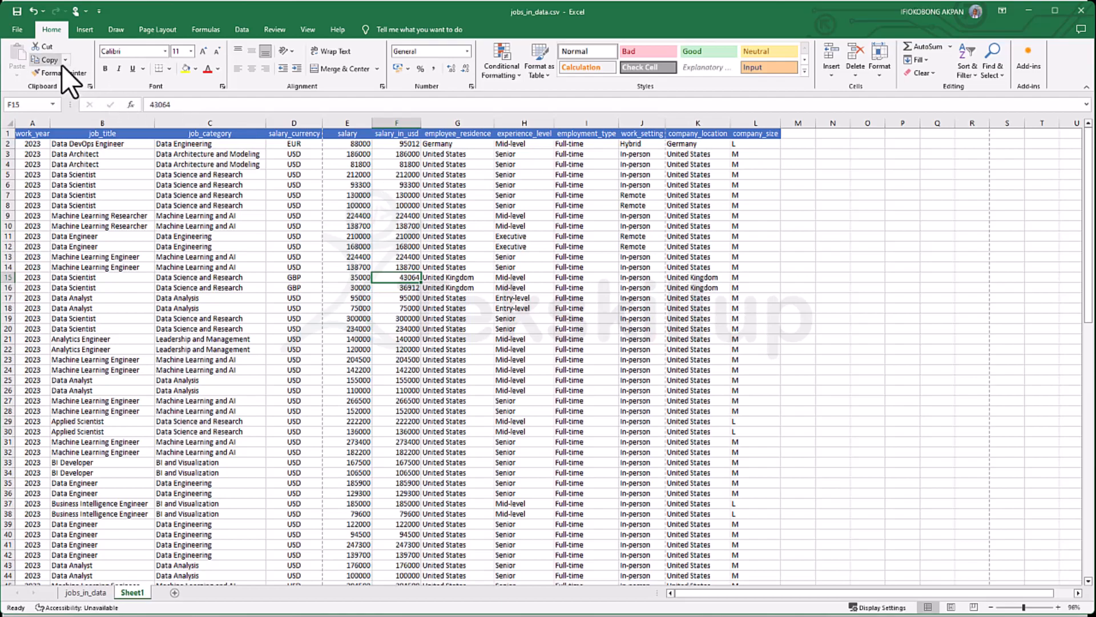
- Set the print scaling to Fit Sheet on One Page and check the resulting page in the preview
{"action": "key", "text": "ctrl+p"}
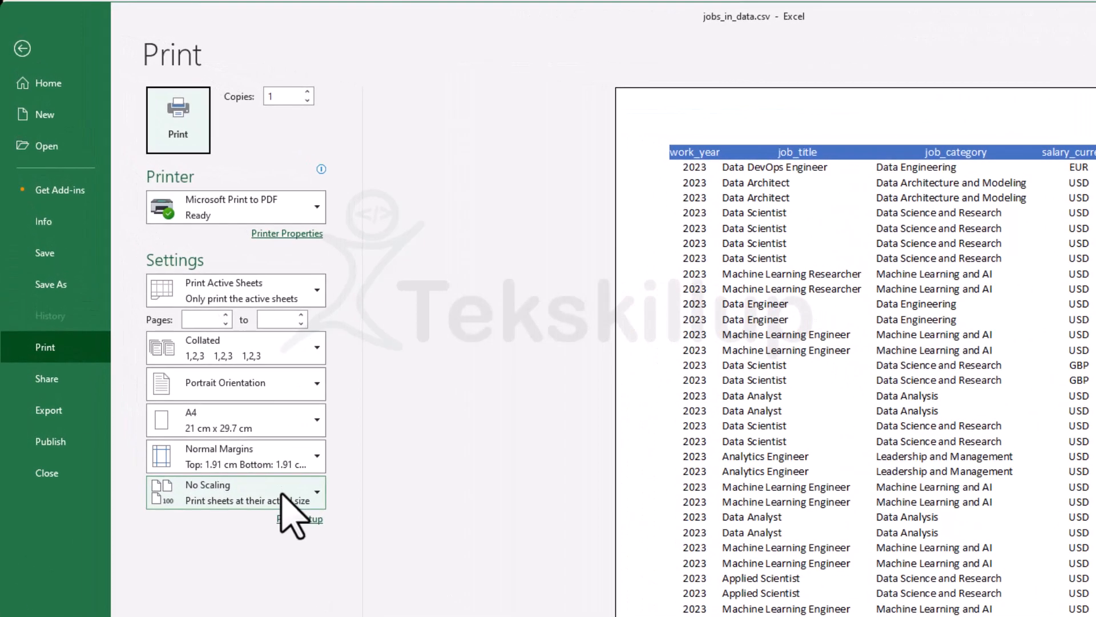
{"action": "left_click", "coordinate": [252, 495]}
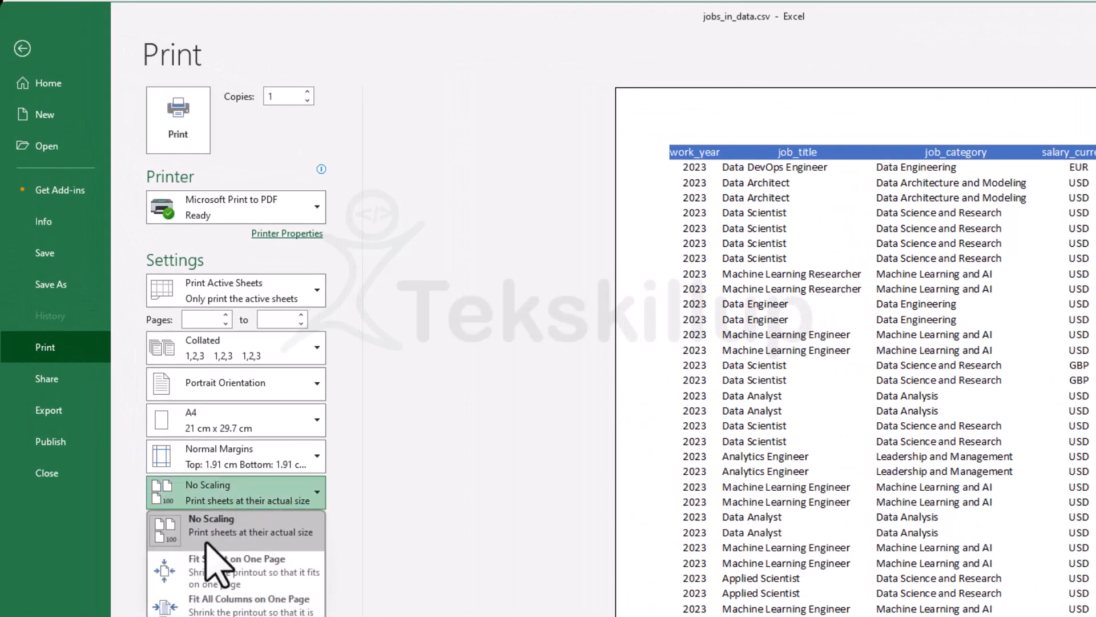
{"action": "left_click", "coordinate": [206, 569]}
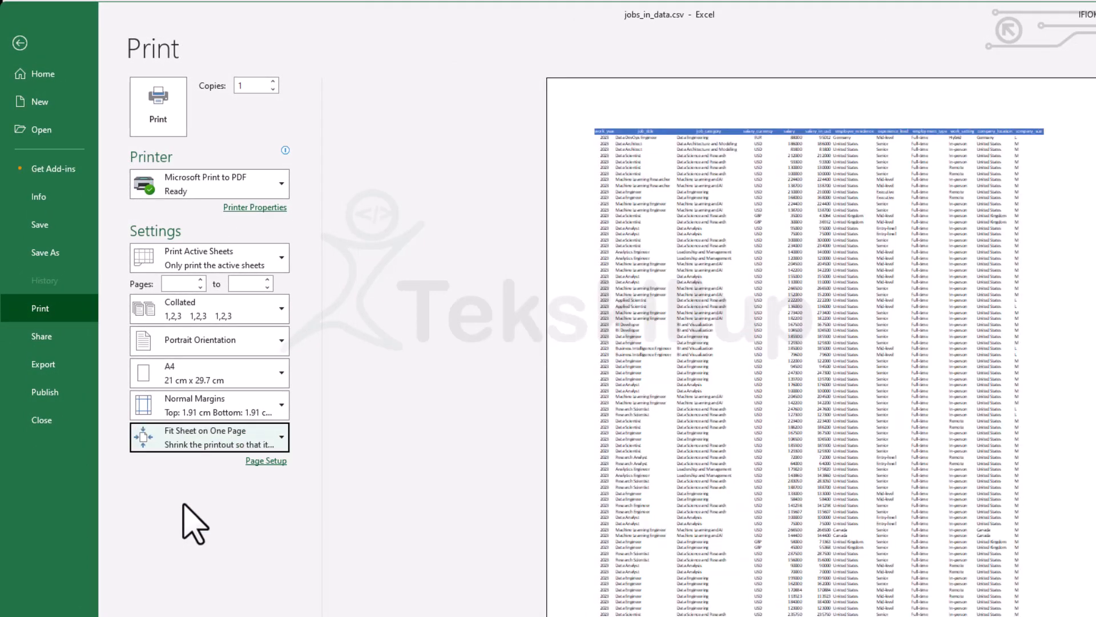
{"action": "scroll", "coordinate": [802, 502], "scroll_direction": "down", "scroll_amount": 5}
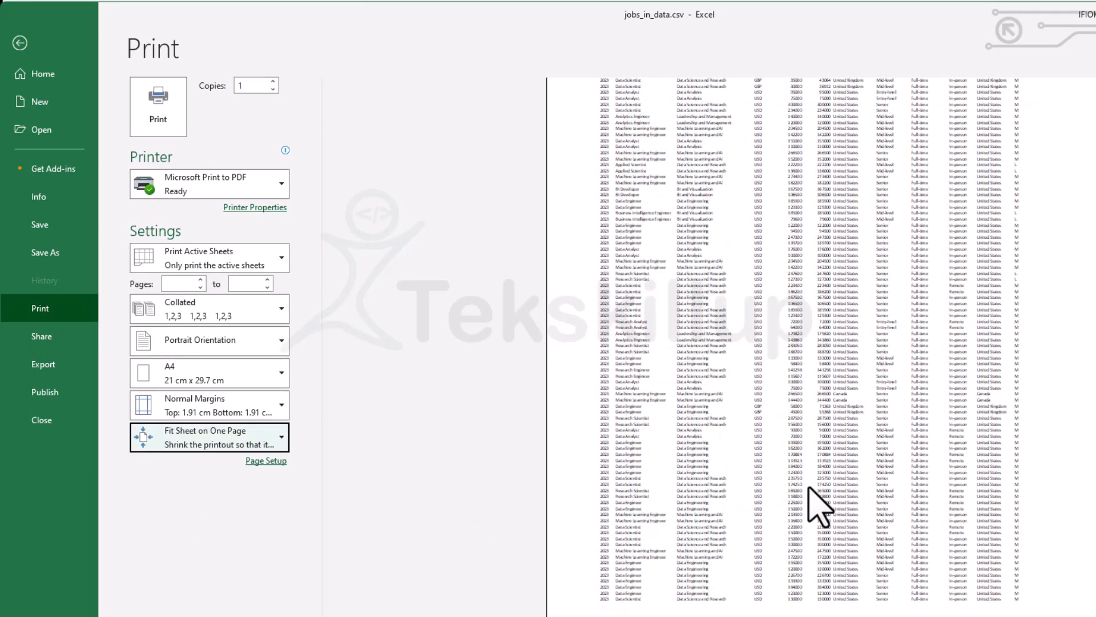
{"action": "scroll", "coordinate": [817, 502], "scroll_direction": "up", "scroll_amount": 2}
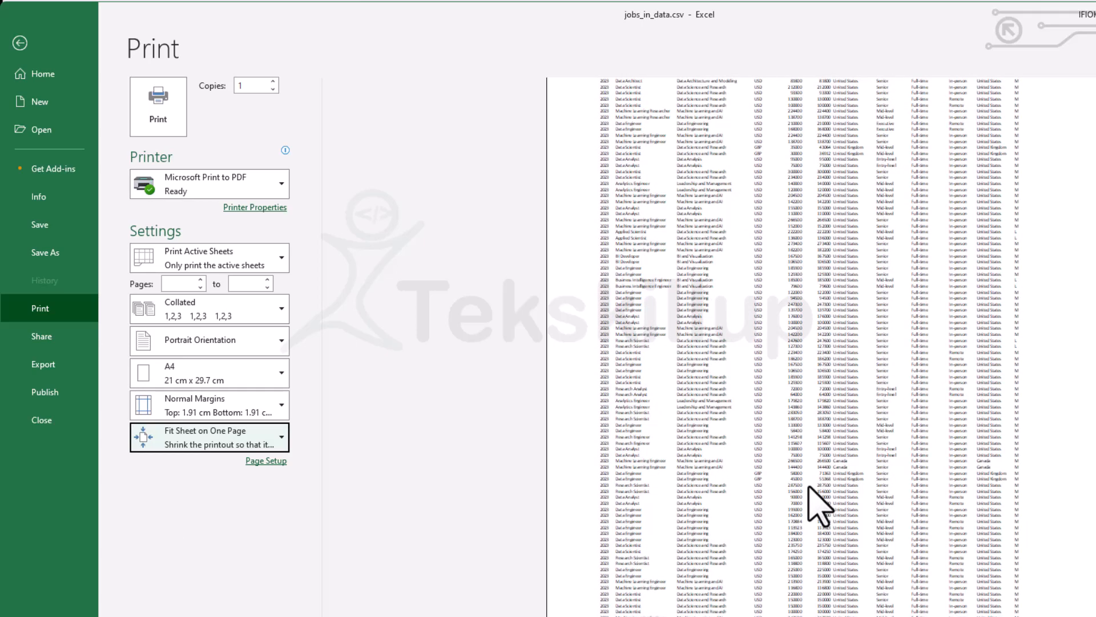
{"action": "scroll", "coordinate": [810, 488], "scroll_direction": "up", "scroll_amount": 2}
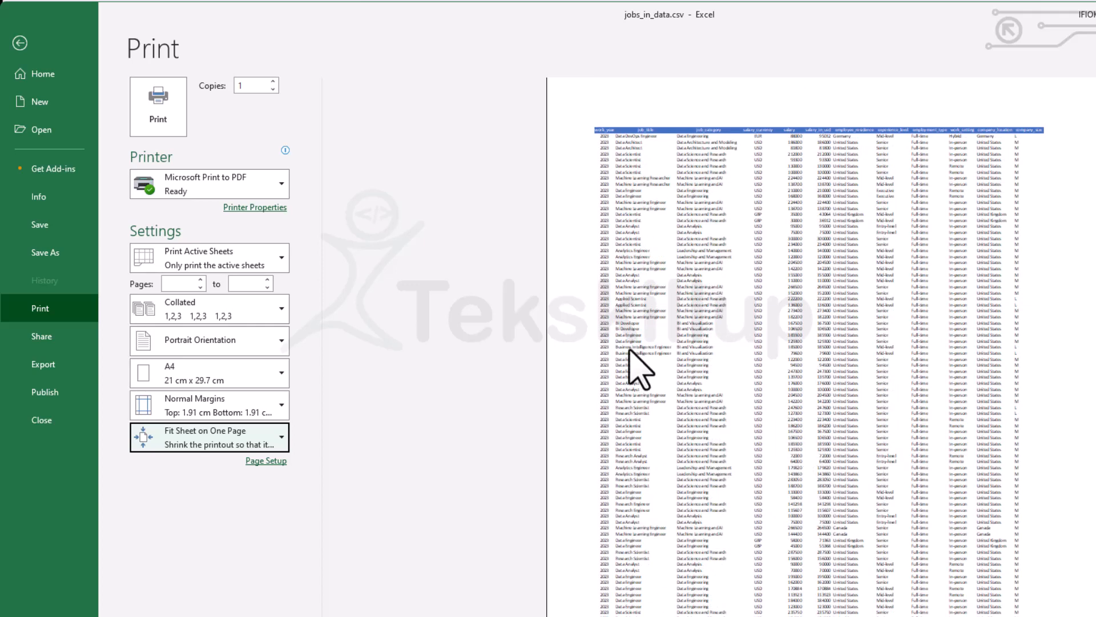
- Try the Fit All Columns on One Page and Fit All Rows on One Page scaling options, checking the preview
{"action": "left_click", "coordinate": [182, 439]}
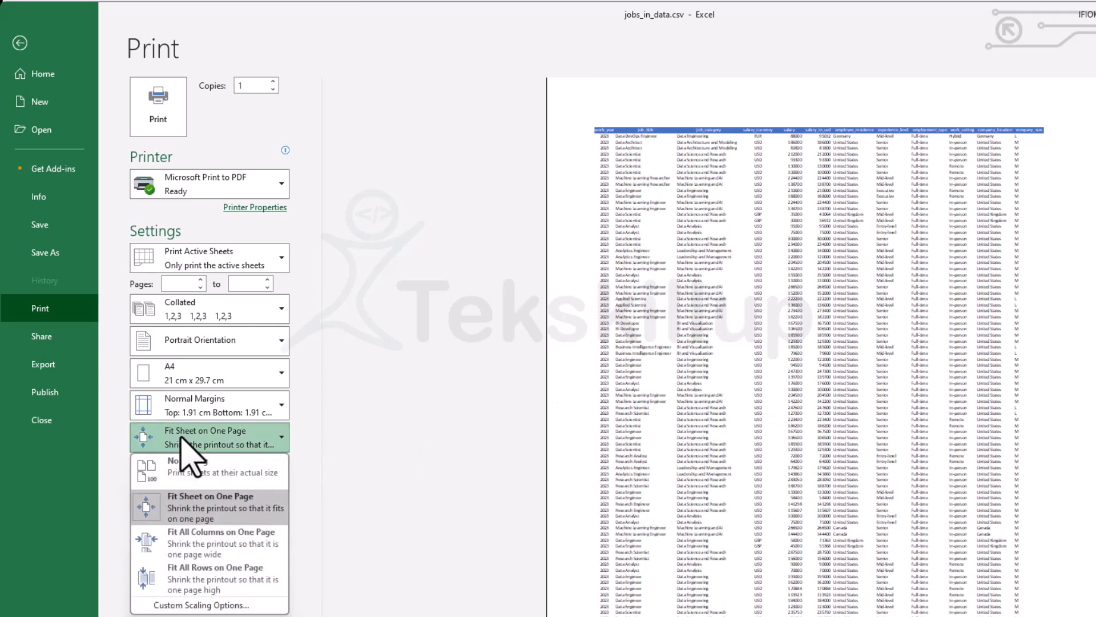
{"action": "left_click", "coordinate": [205, 545]}
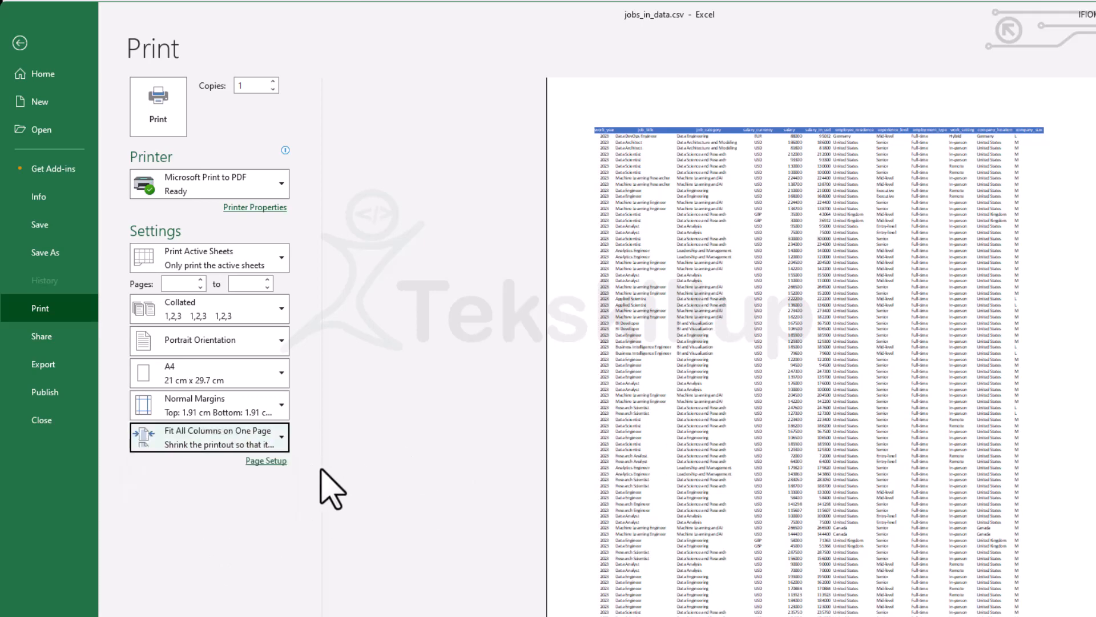
{"action": "left_click", "coordinate": [399, 365]}
{"action": "scroll", "coordinate": [805, 440], "scroll_direction": "down", "scroll_amount": 3}
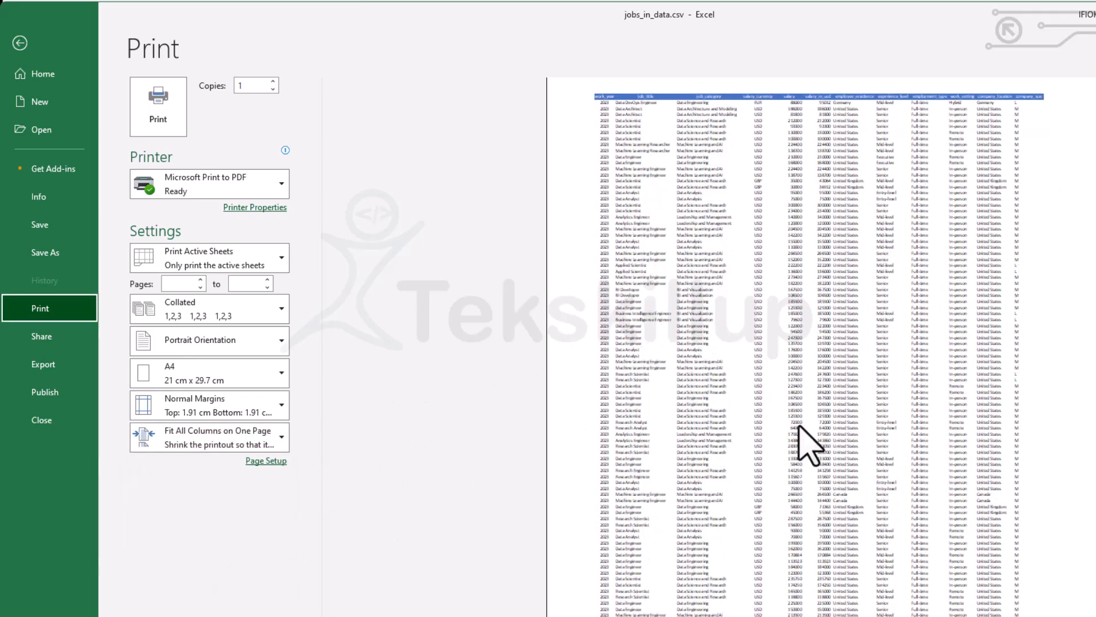
{"action": "scroll", "coordinate": [804, 502], "scroll_direction": "up", "scroll_amount": 4}
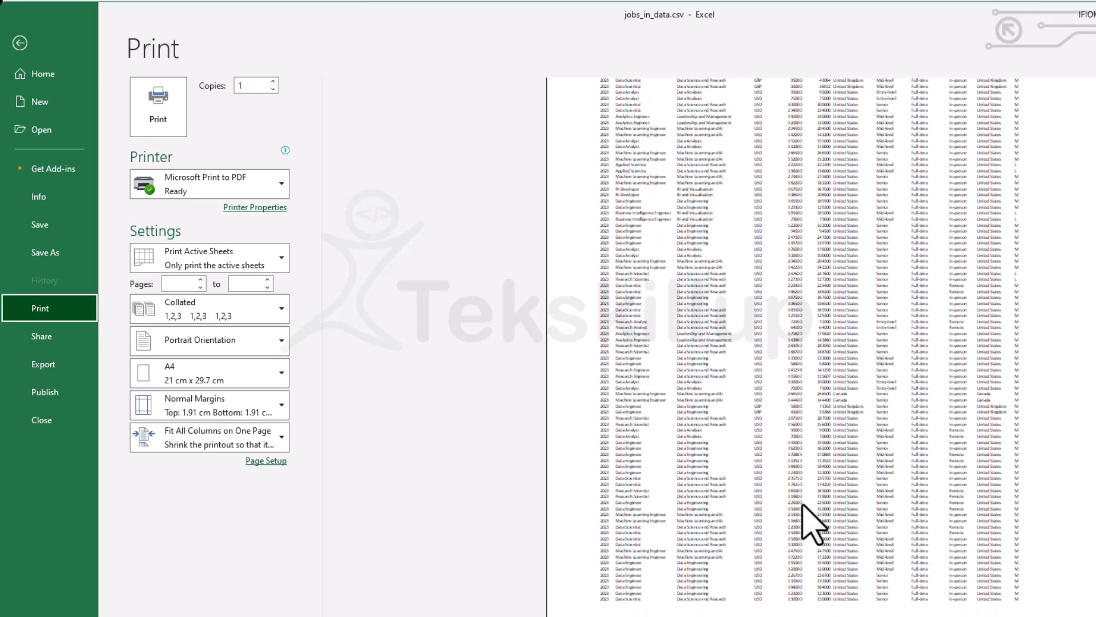
{"action": "left_click", "coordinate": [212, 443]}
{"action": "left_click", "coordinate": [194, 580]}
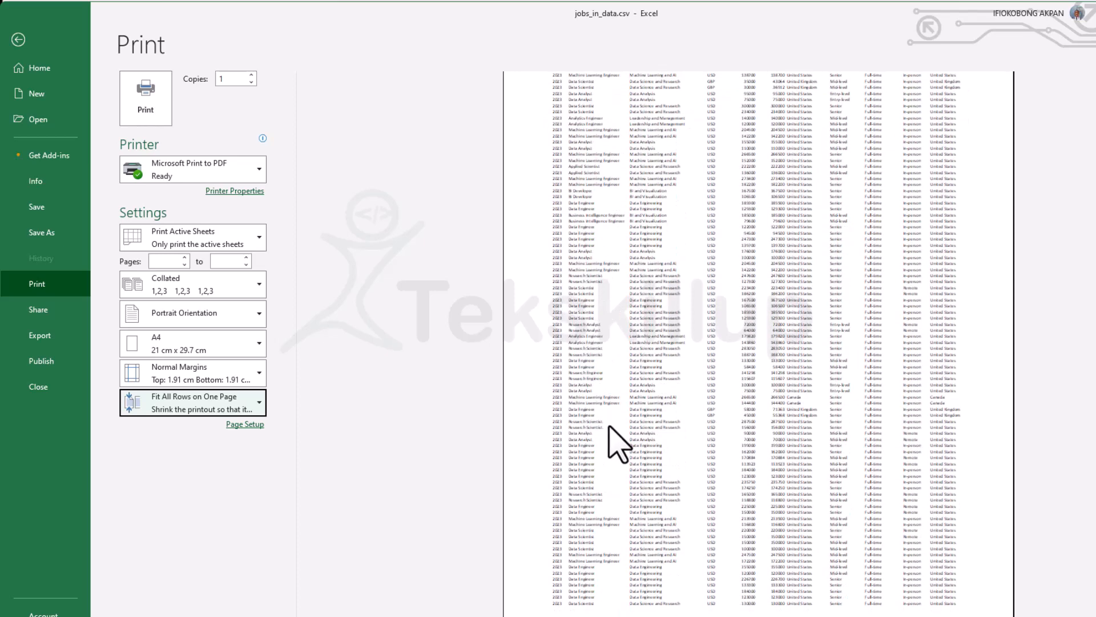
- Set the print scaling to Fit All Columns on One Page and the margins to Narrow
{"action": "left_click", "coordinate": [152, 407]}
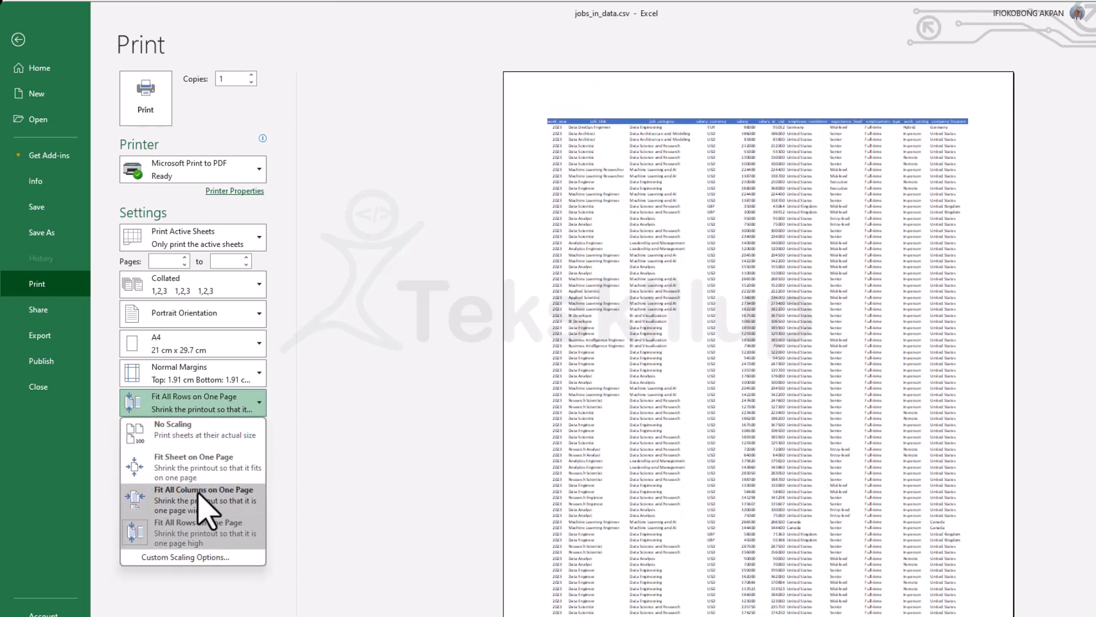
{"action": "left_click", "coordinate": [163, 497]}
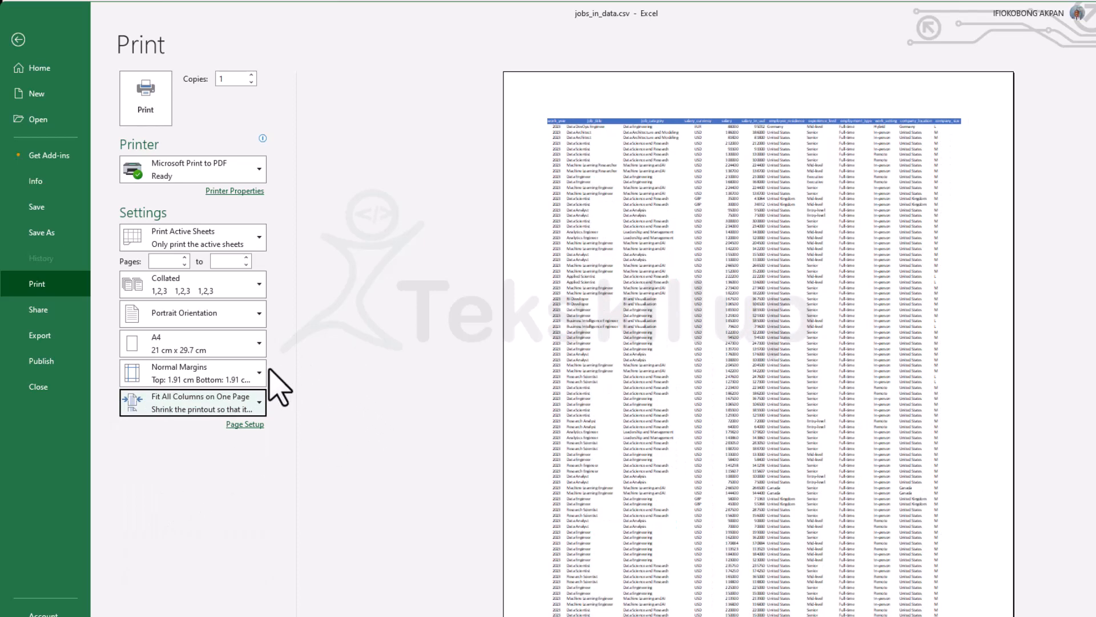
{"action": "left_click", "coordinate": [251, 377]}
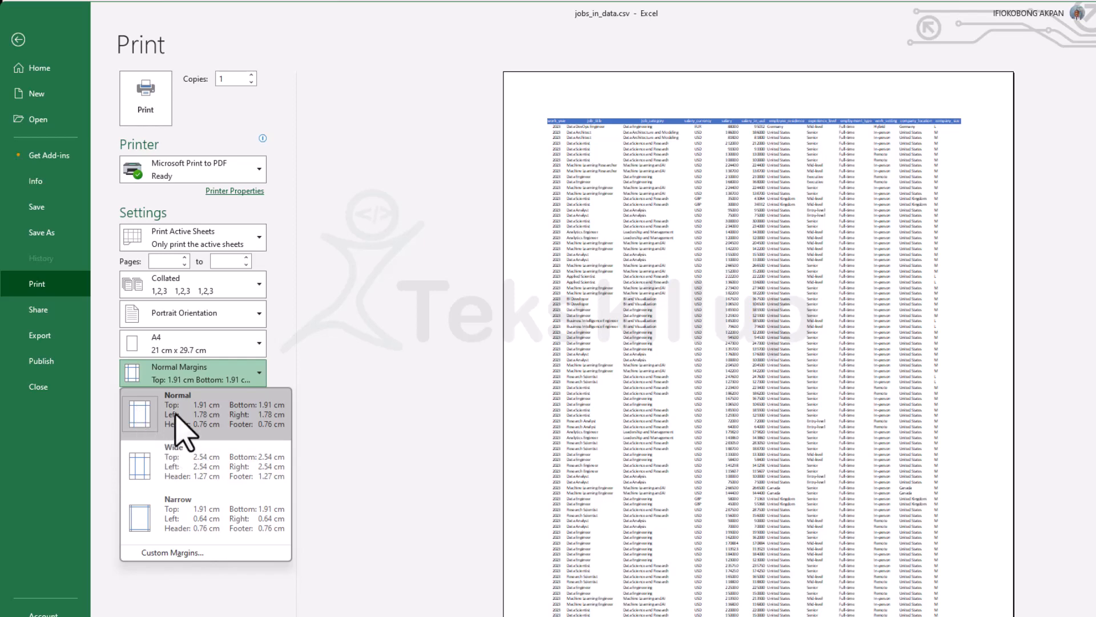
{"action": "left_click", "coordinate": [184, 521]}
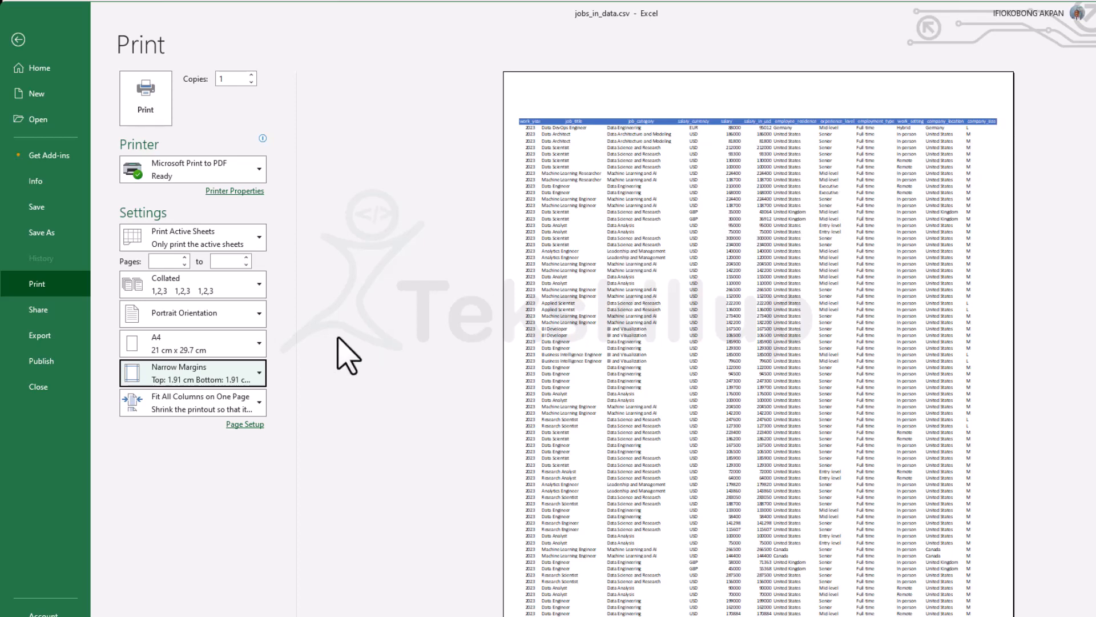
- Try the A5 and A3 paper sizes in the print preview, and return the paper size to A4
{"action": "left_click", "coordinate": [195, 343]}
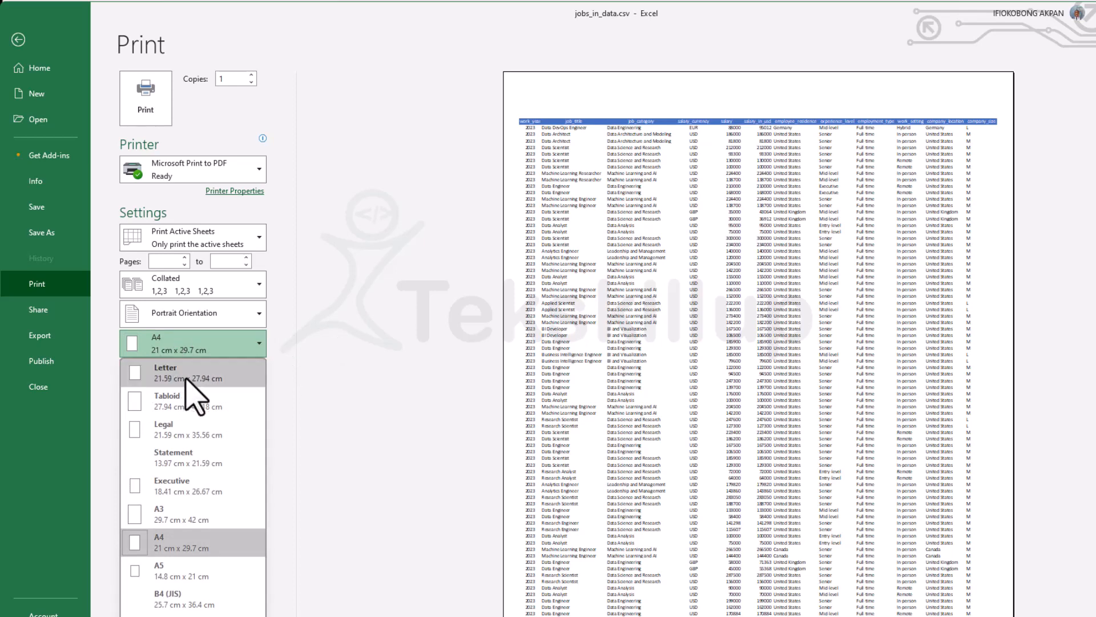
{"action": "left_click", "coordinate": [160, 571]}
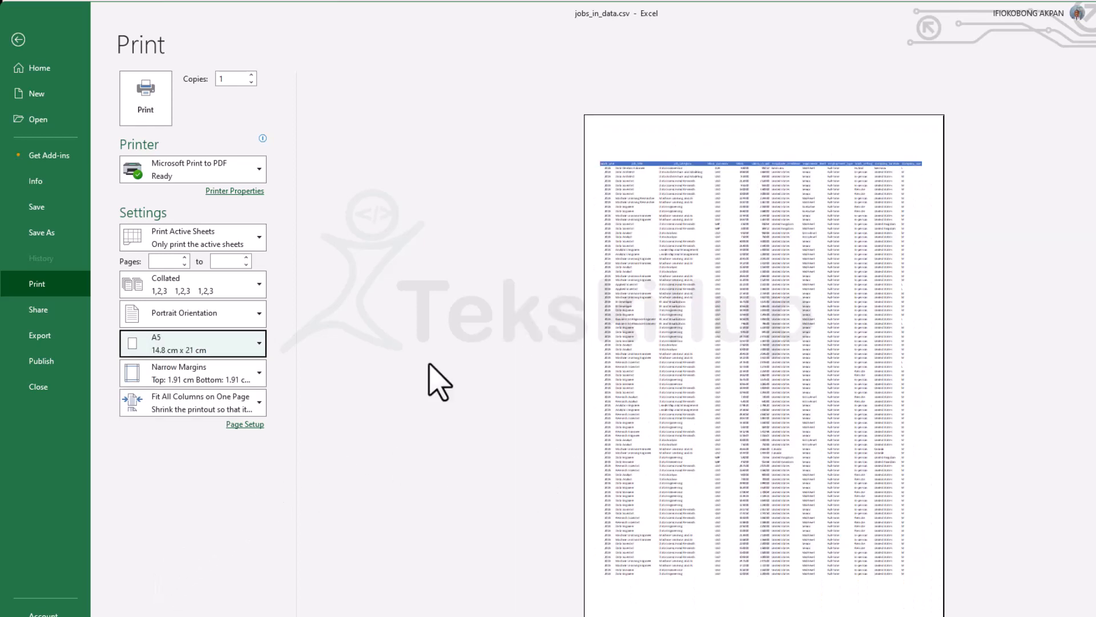
{"action": "left_click", "coordinate": [214, 340]}
{"action": "left_click", "coordinate": [198, 514]}
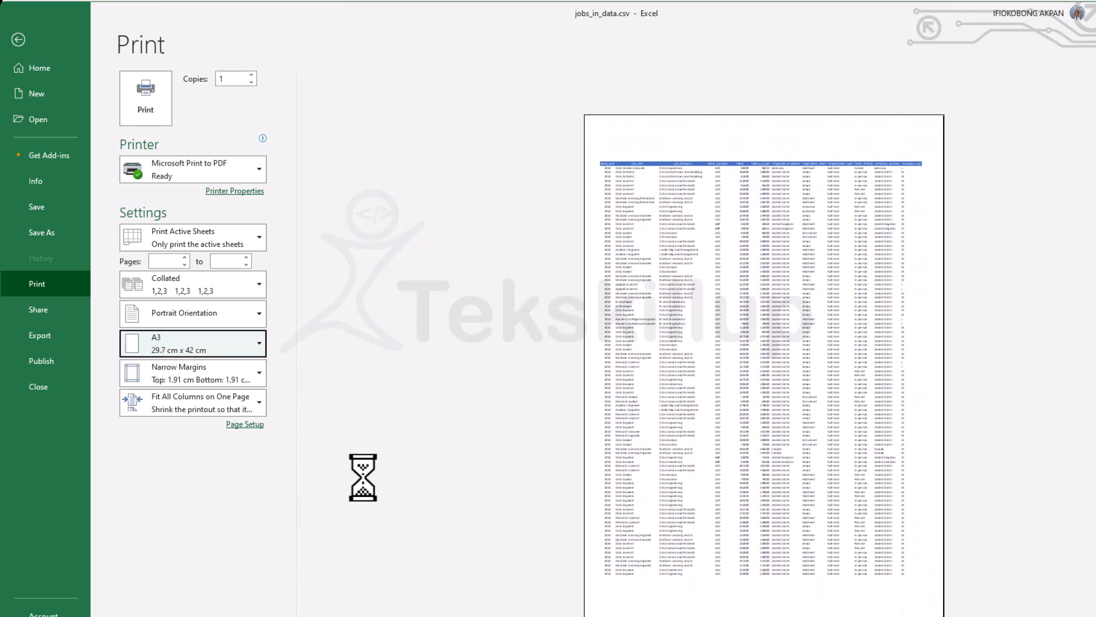
{"action": "left_click", "coordinate": [251, 342]}
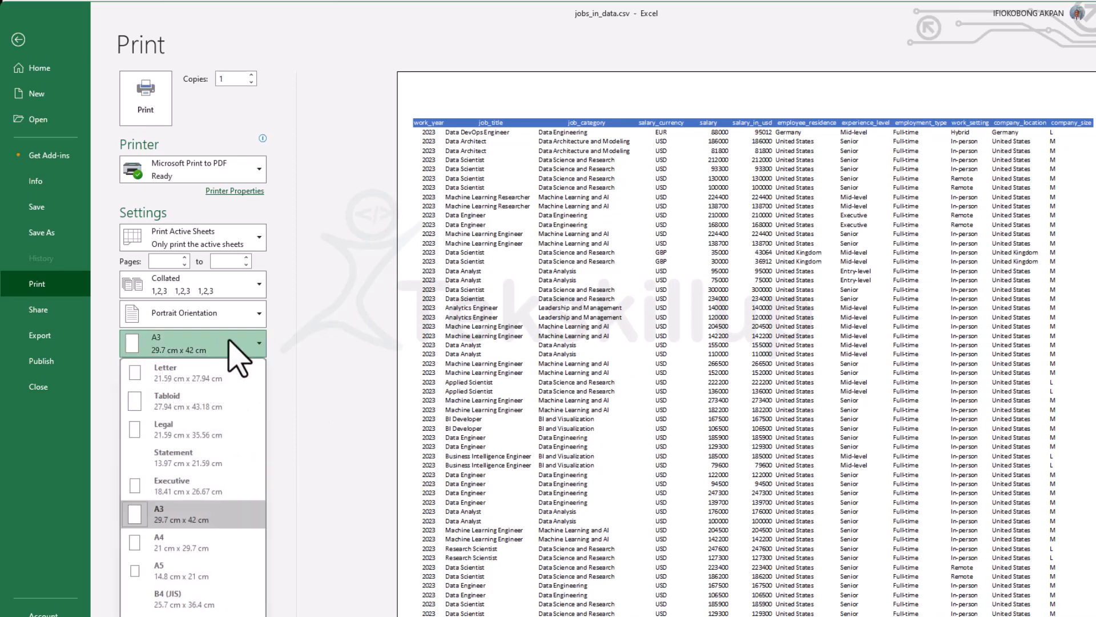
{"action": "left_click", "coordinate": [172, 539]}
{"action": "left_click", "coordinate": [199, 478]}
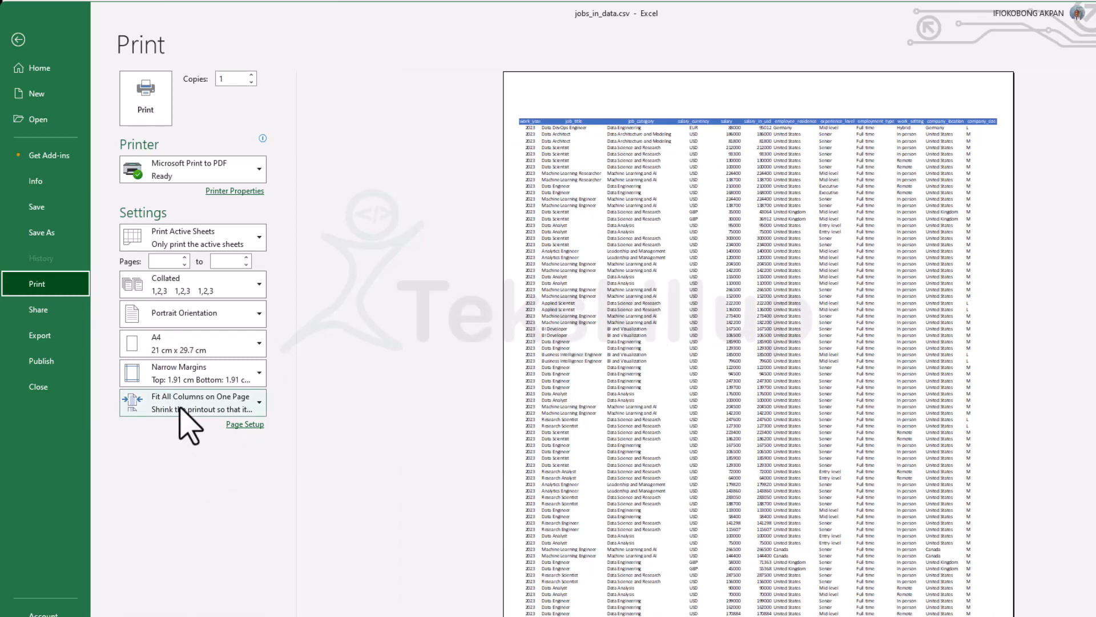
- Set the page orientation to Landscape and look through the resulting pages in the preview
{"action": "left_click", "coordinate": [213, 315]}
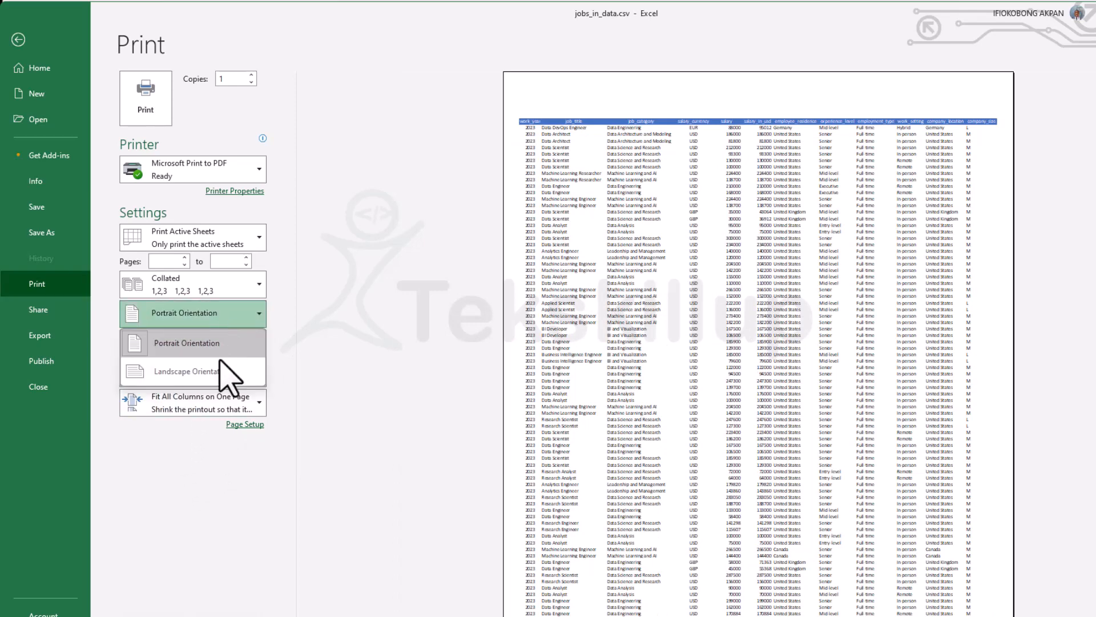
{"action": "left_click", "coordinate": [177, 374]}
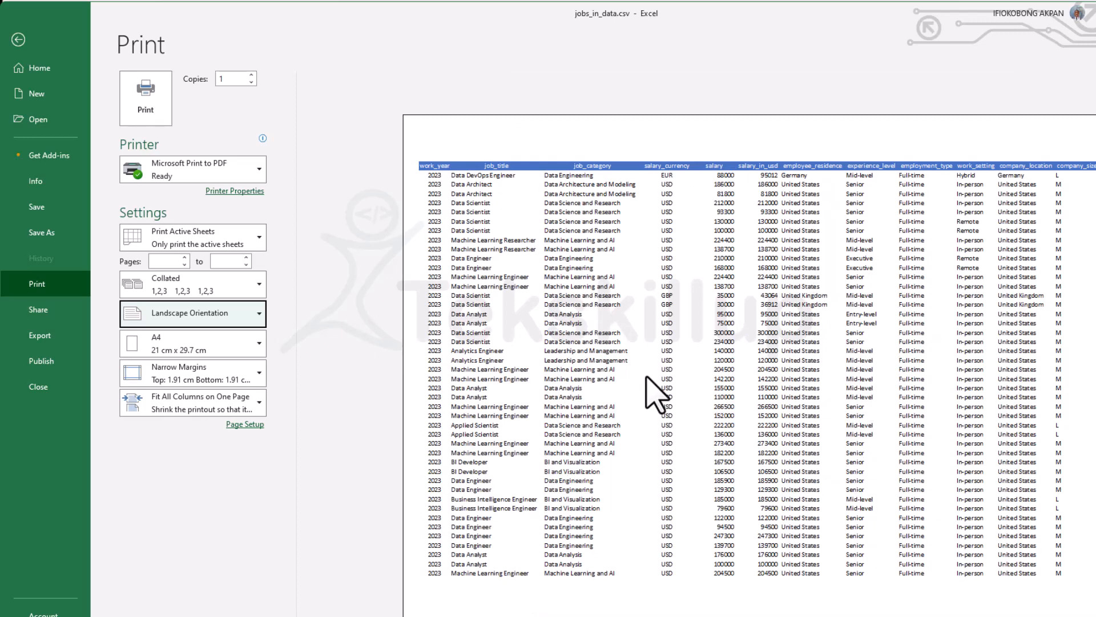
{"action": "left_click", "coordinate": [390, 611]}
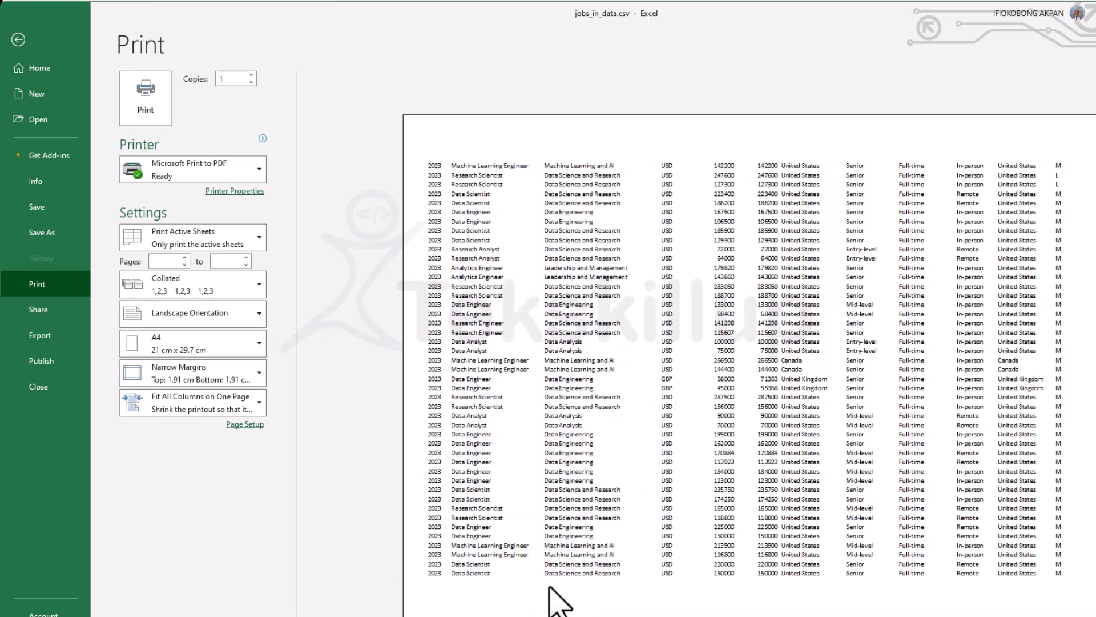
{"action": "left_click", "coordinate": [390, 612]}
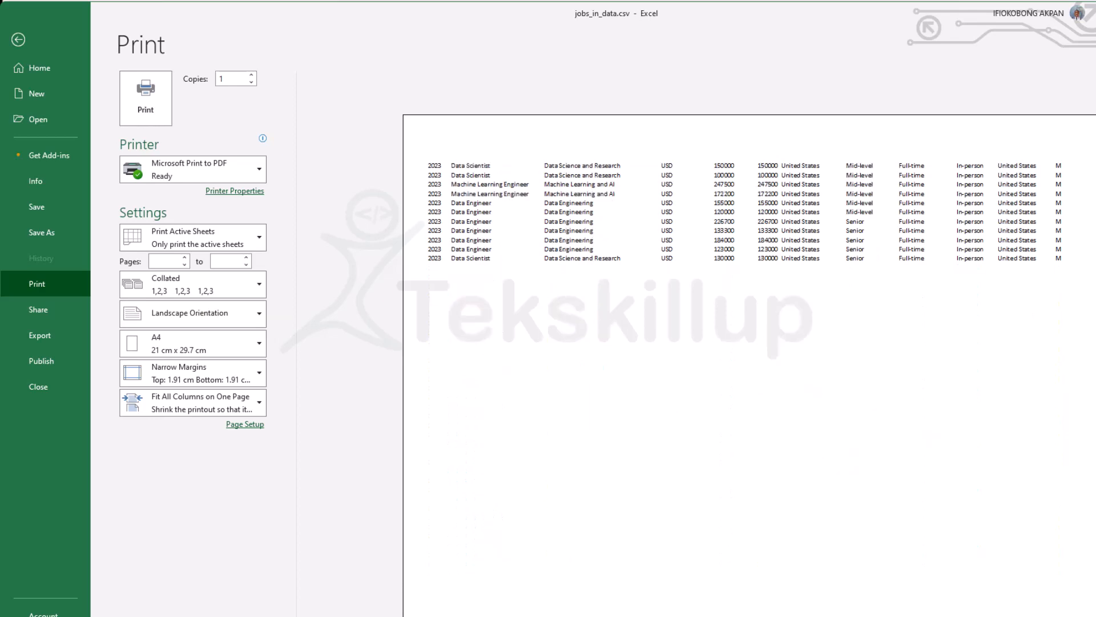
{"action": "left_click", "coordinate": [390, 612]}
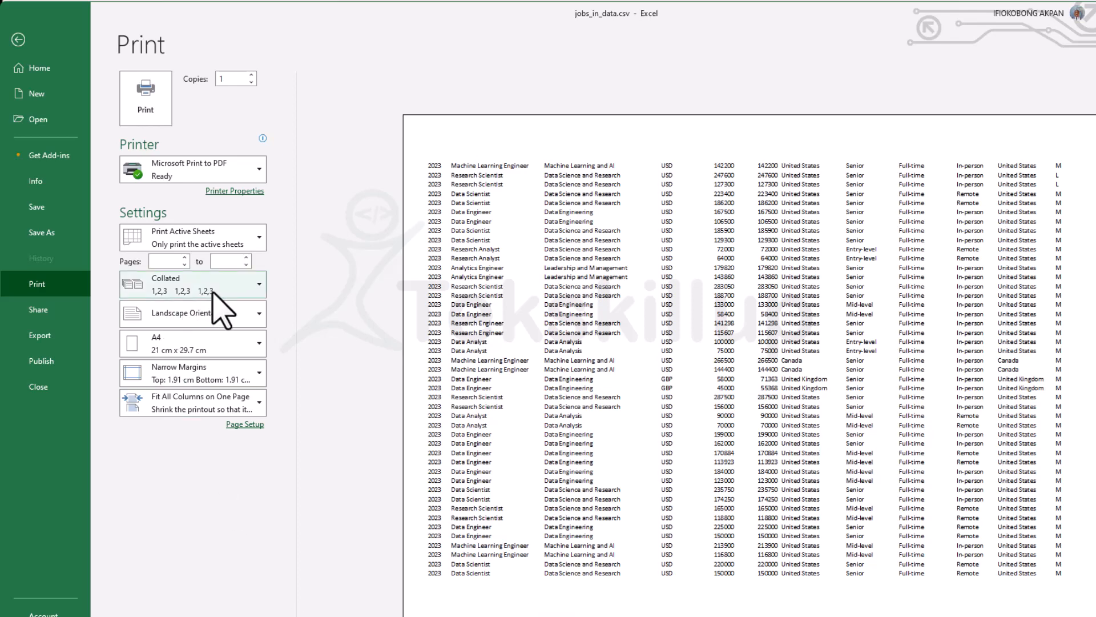
- Review the Collated and Uncollated choices for the print job, keeping Collated
{"action": "left_click", "coordinate": [258, 291]}
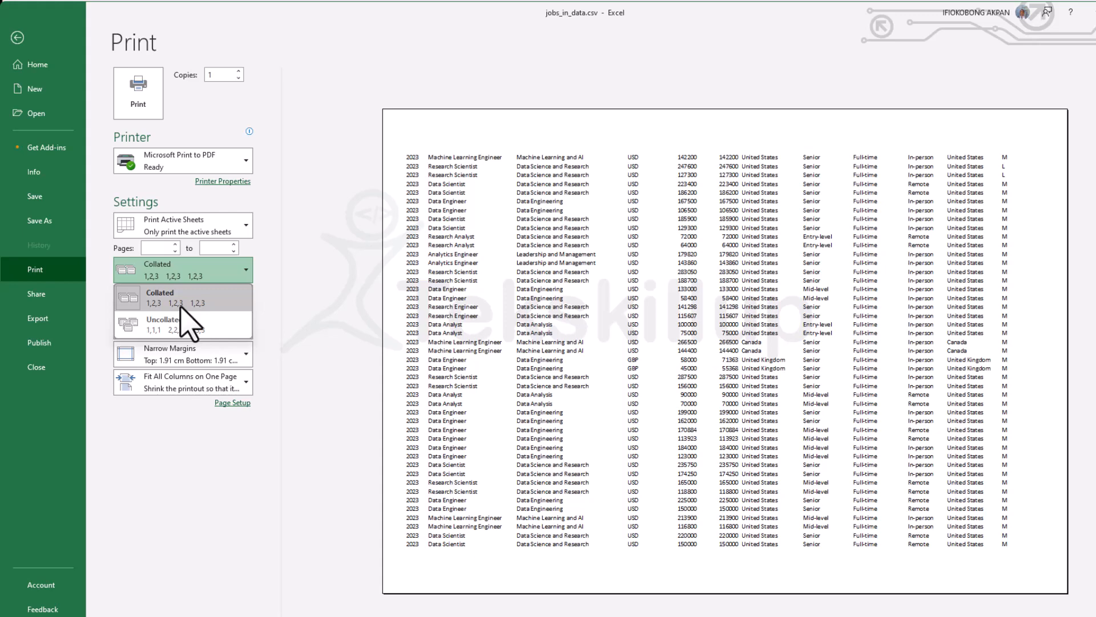
{"action": "left_click", "coordinate": [244, 273]}
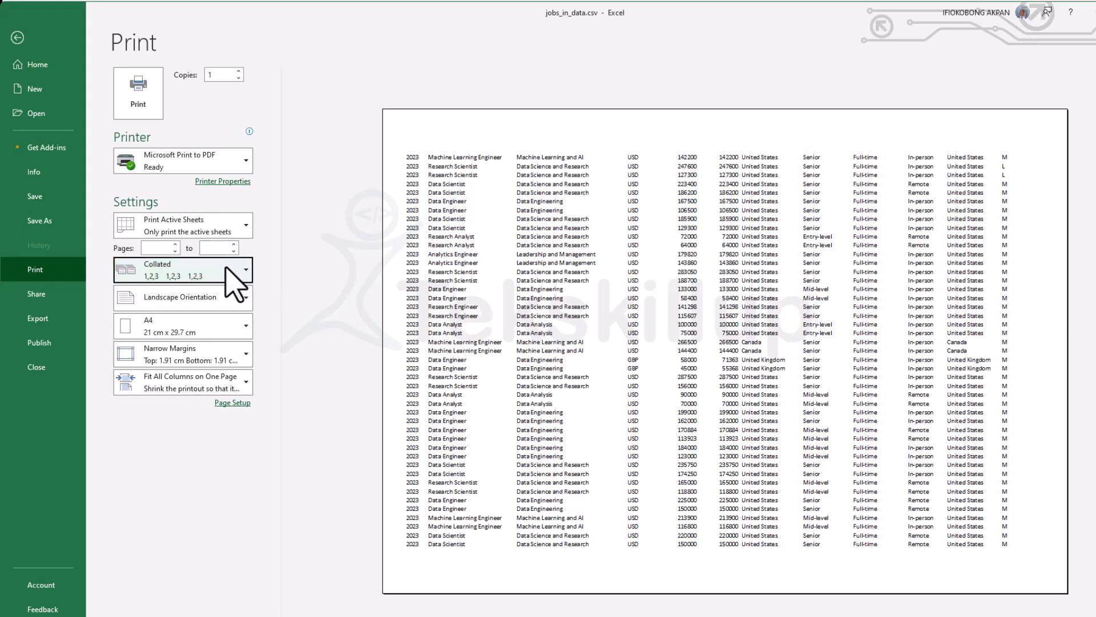
- Try limiting the printout to pages 2 to 3, and clear both page range values
{"action": "left_click", "coordinate": [155, 248]}
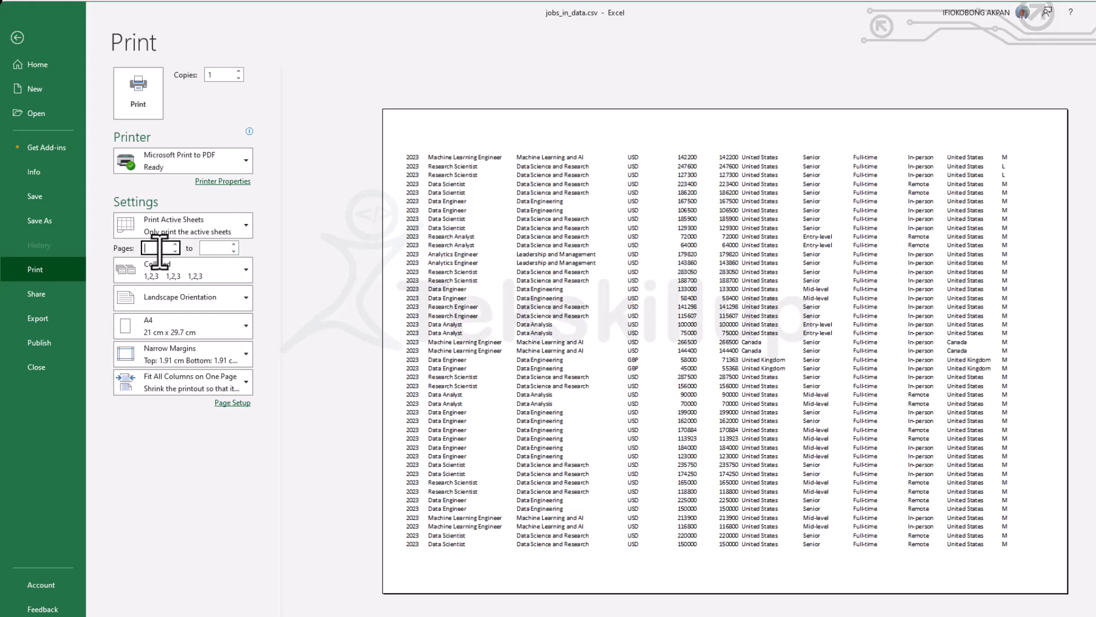
{"action": "type", "text": "2"}
{"action": "left_click", "coordinate": [218, 249]}
{"action": "type", "text": "3"}
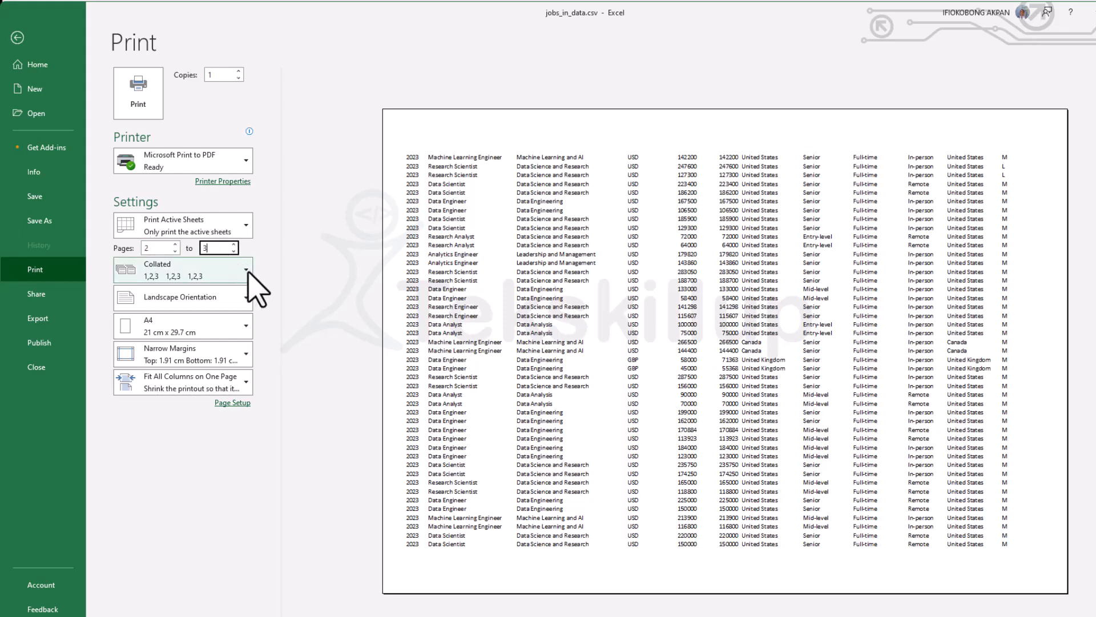
{"action": "key", "text": "Return"}
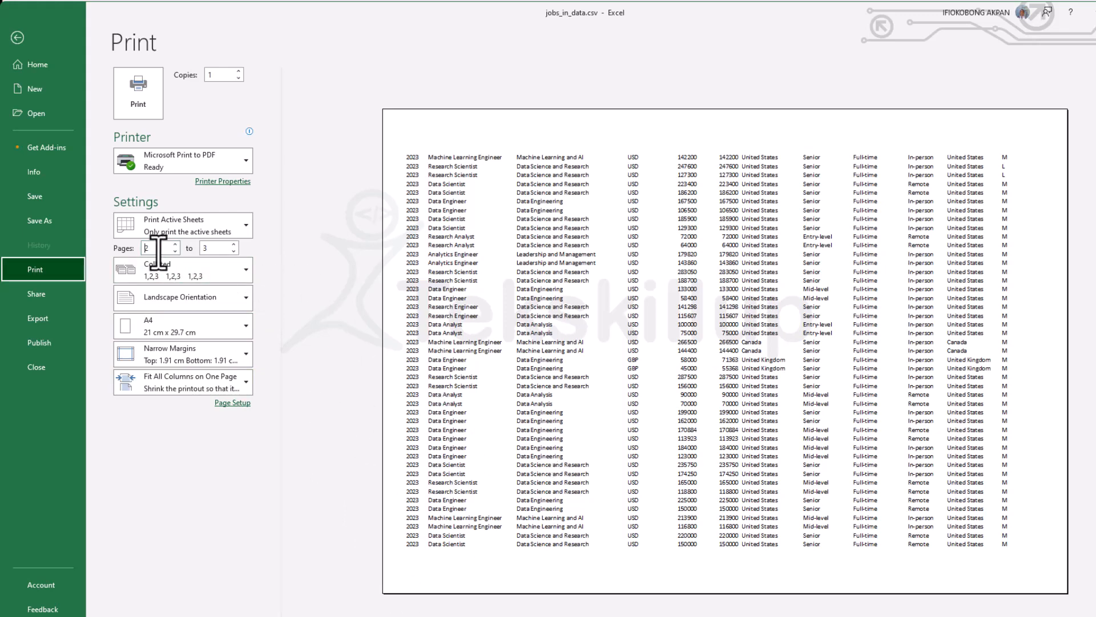
{"action": "left_click_drag", "start_coordinate": [158, 250], "coordinate": [131, 251]}
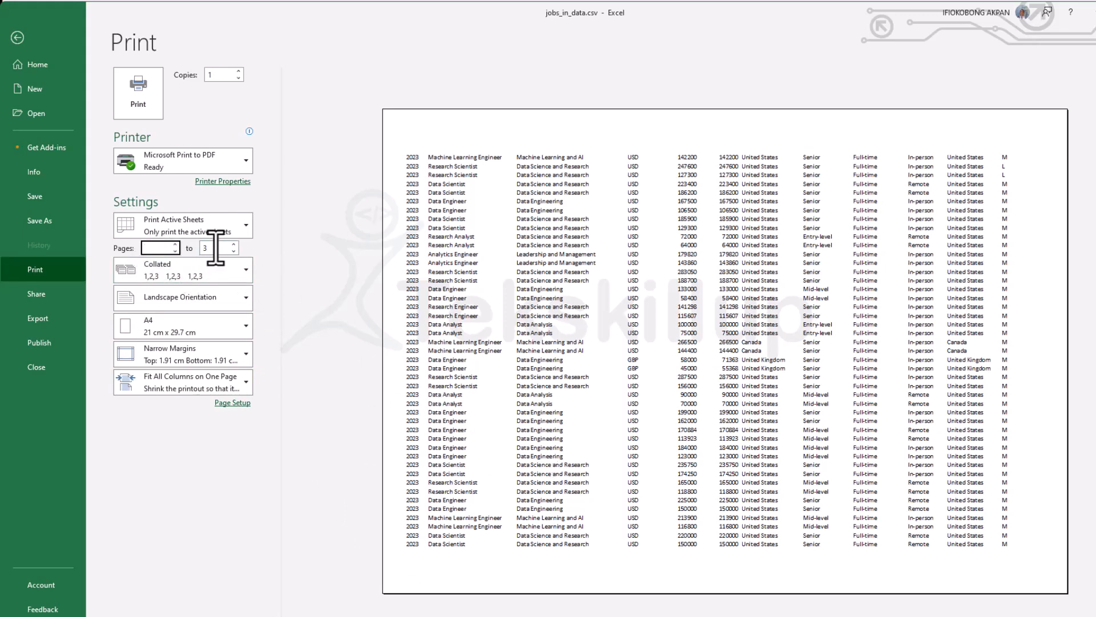
{"action": "left_click_drag", "start_coordinate": [208, 247], "coordinate": [198, 247]}
{"action": "key", "text": "BackSpace"}
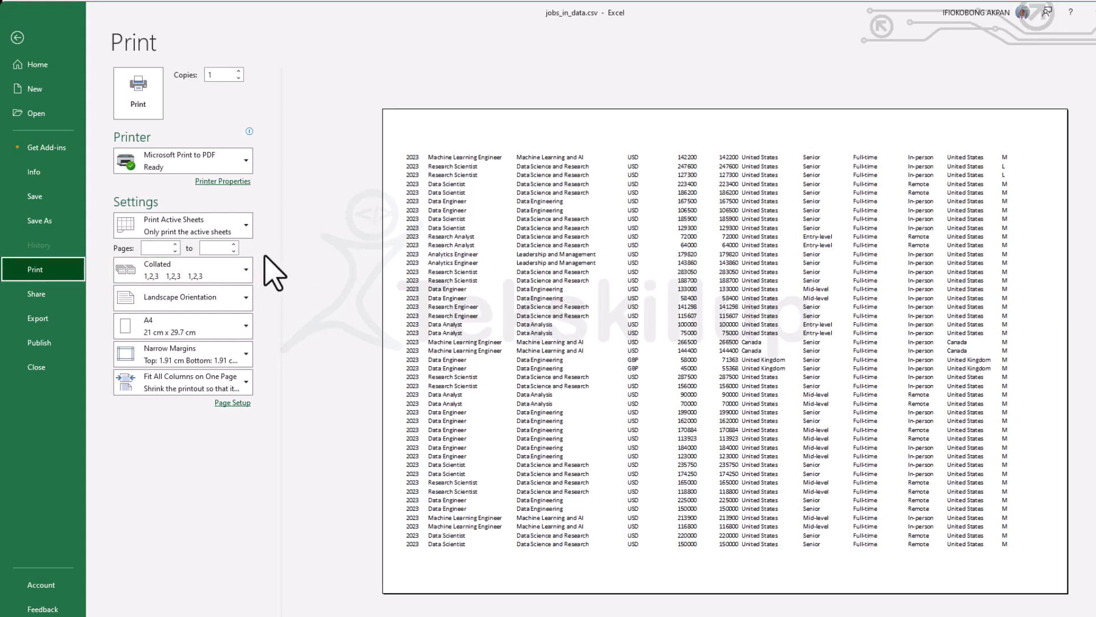
- Review the choices for what to print, keeping Print Active Sheets, and return to the worksheet
{"action": "left_click", "coordinate": [247, 231]}
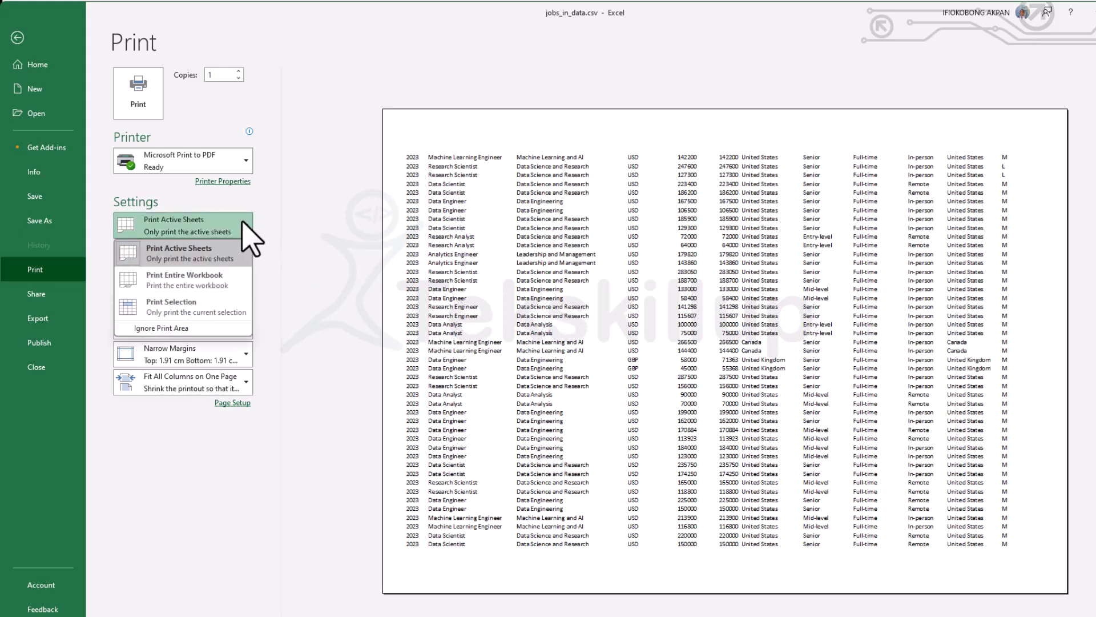
{"action": "left_click", "coordinate": [191, 254]}
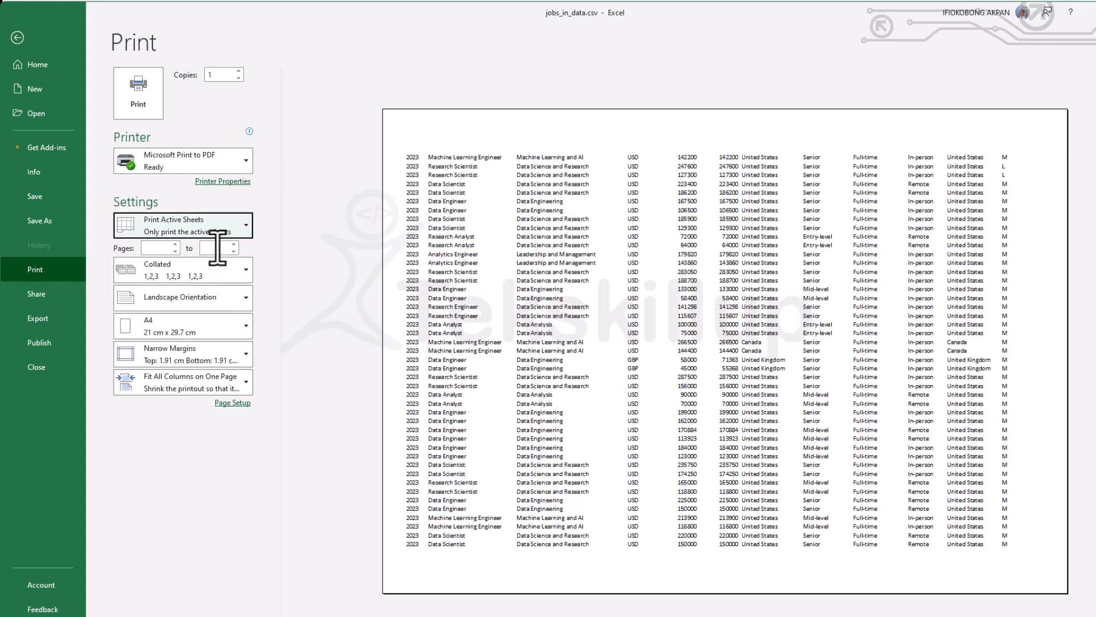
{"action": "left_click", "coordinate": [18, 38]}
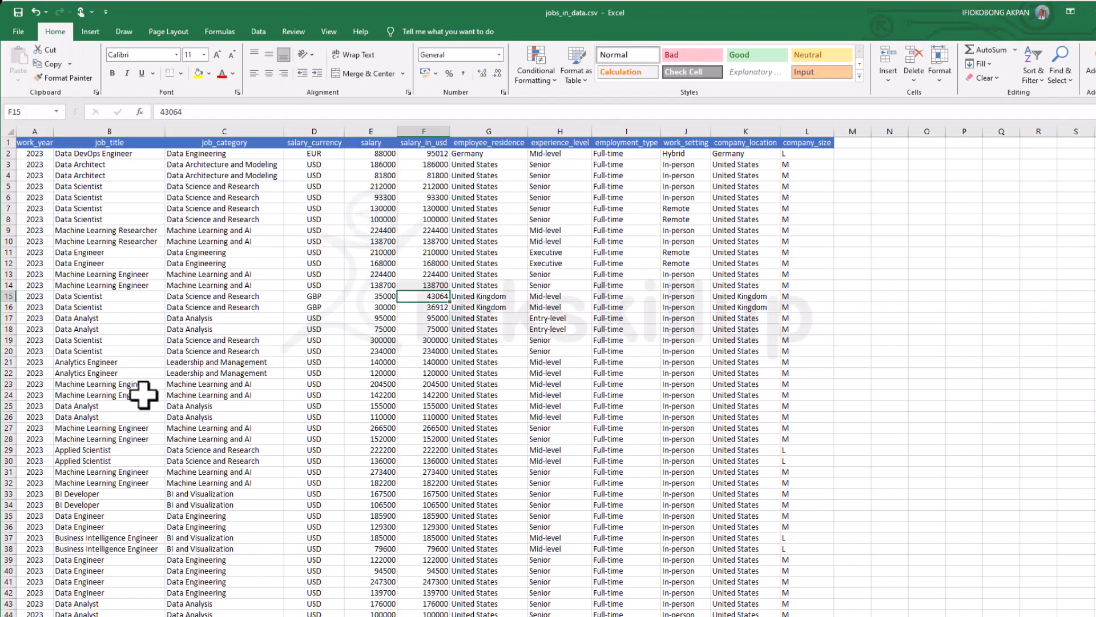
- Reopen the print preview, choose Print Entire Workbook and check the first page of the result
{"action": "key", "text": "ctrl+p"}
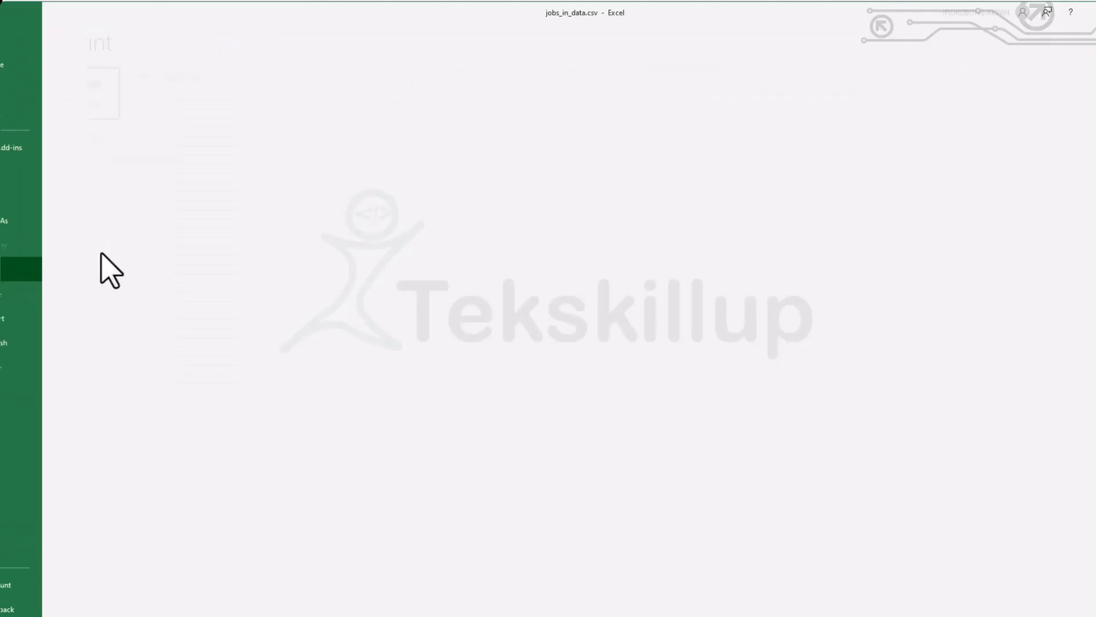
{"action": "left_click", "coordinate": [184, 223]}
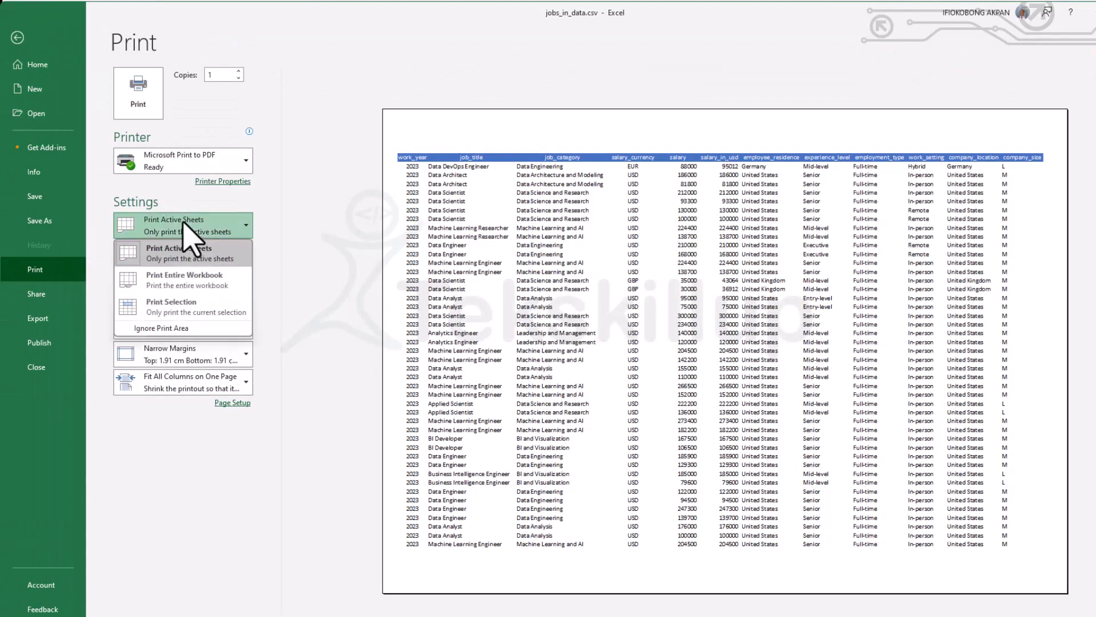
{"action": "left_click", "coordinate": [197, 280]}
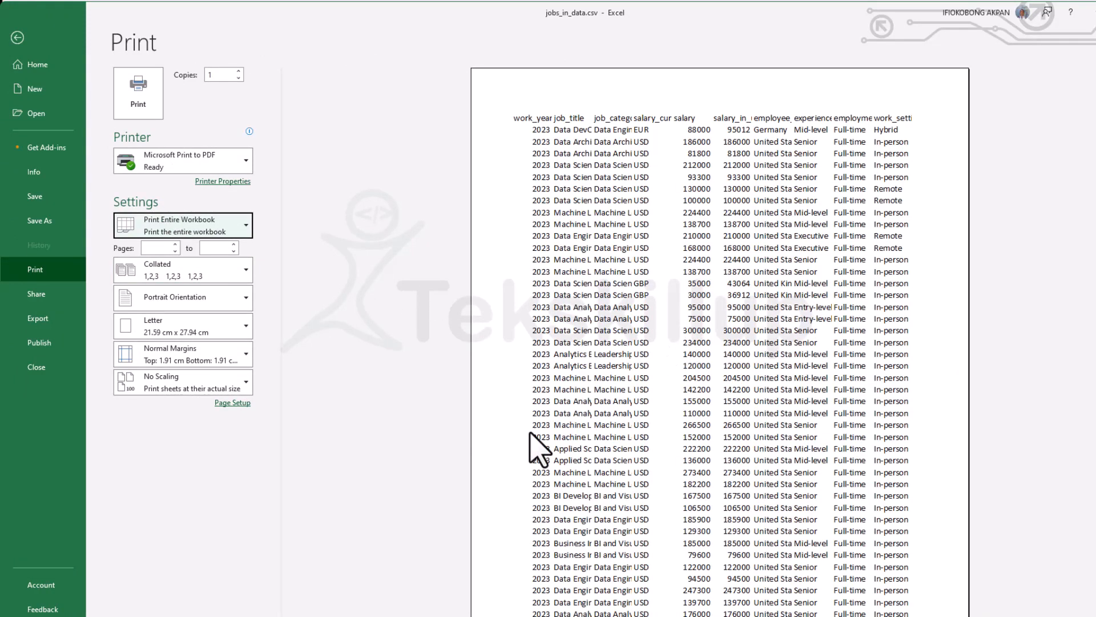
{"action": "scroll", "coordinate": [571, 448], "scroll_direction": "down", "scroll_amount": 2}
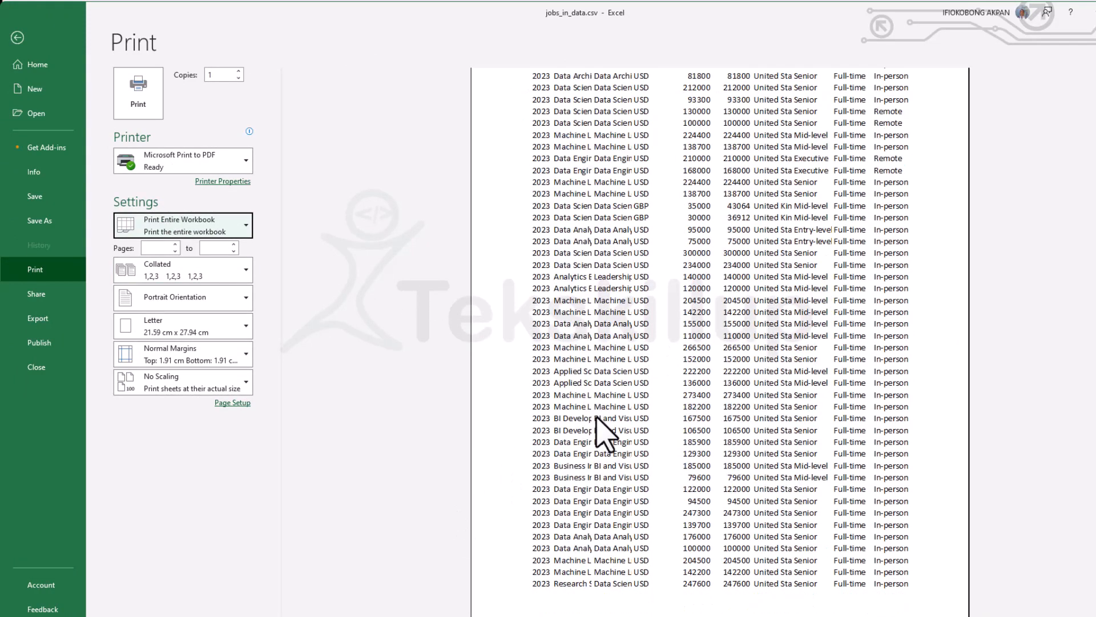
{"action": "scroll", "coordinate": [599, 429], "scroll_direction": "up", "scroll_amount": 2}
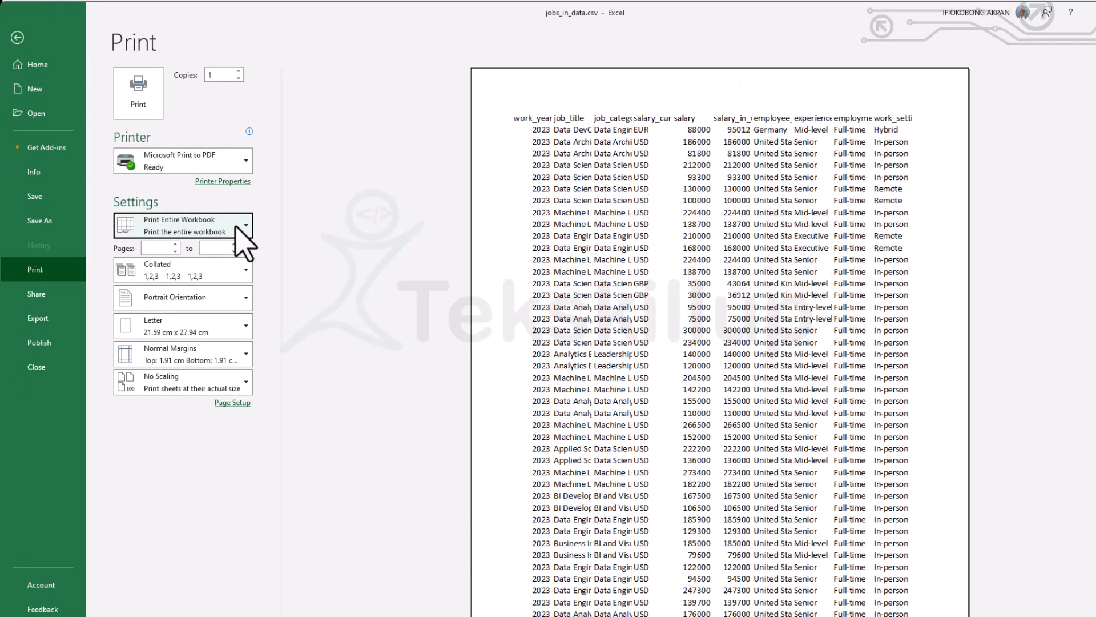
- Switch the printout back to Print Active Sheets, review the Print Selection choice, and return to the worksheet
{"action": "left_click", "coordinate": [236, 226]}
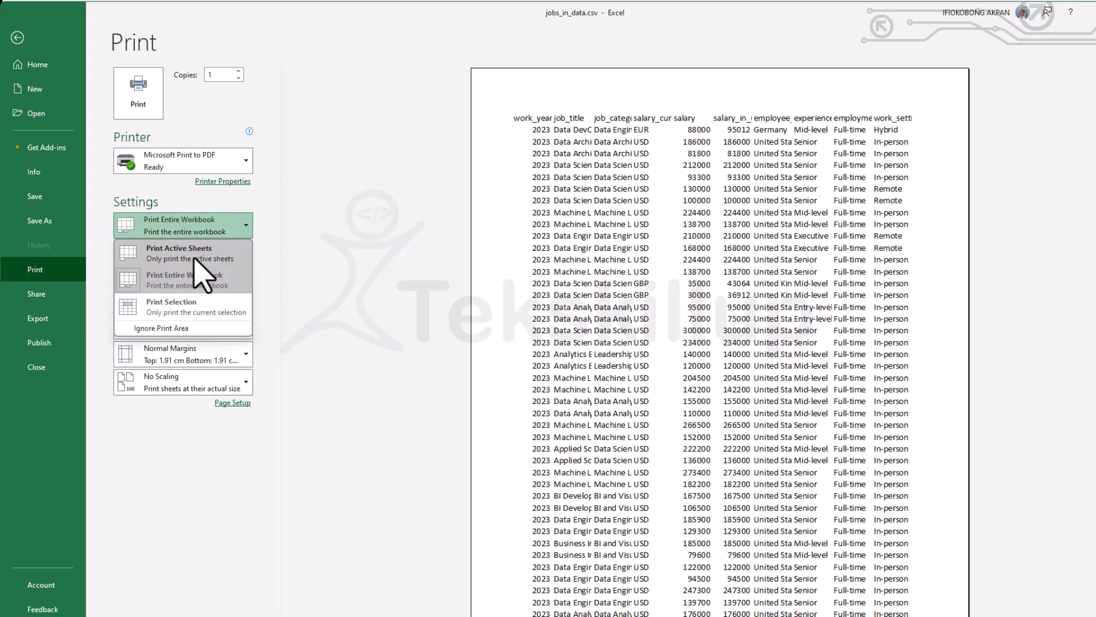
{"action": "left_click", "coordinate": [211, 251]}
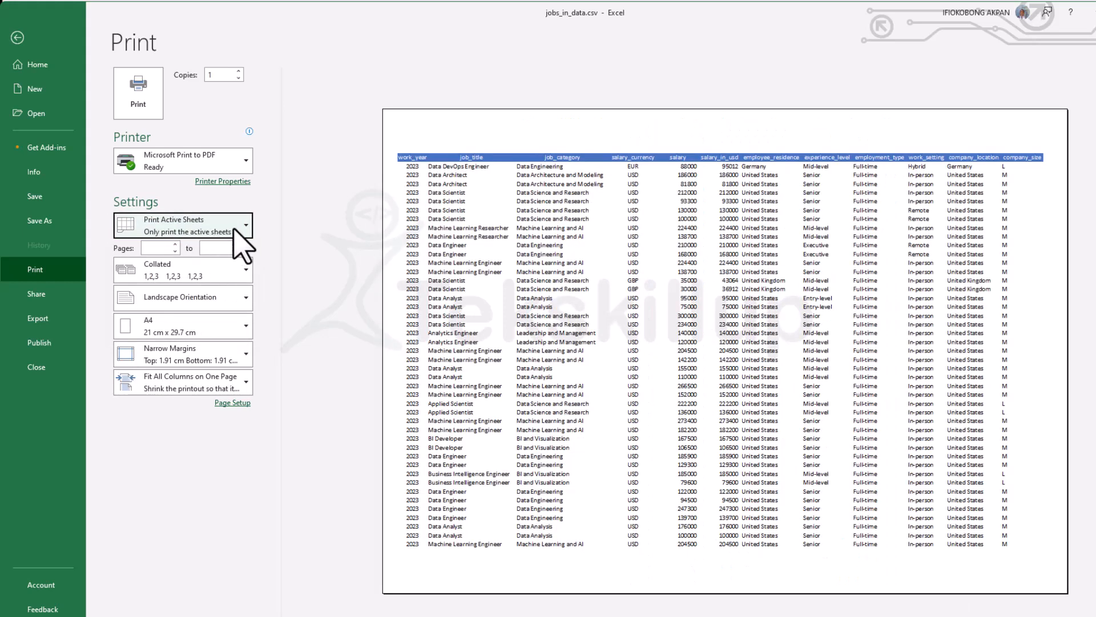
{"action": "left_click", "coordinate": [235, 227]}
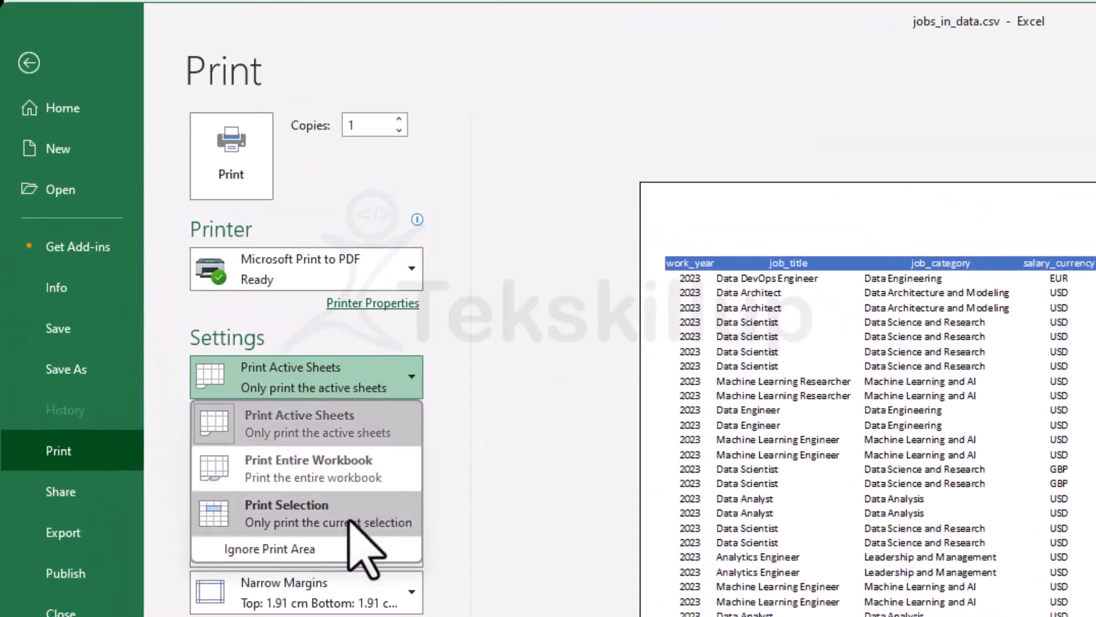
{"action": "left_click", "coordinate": [378, 385]}
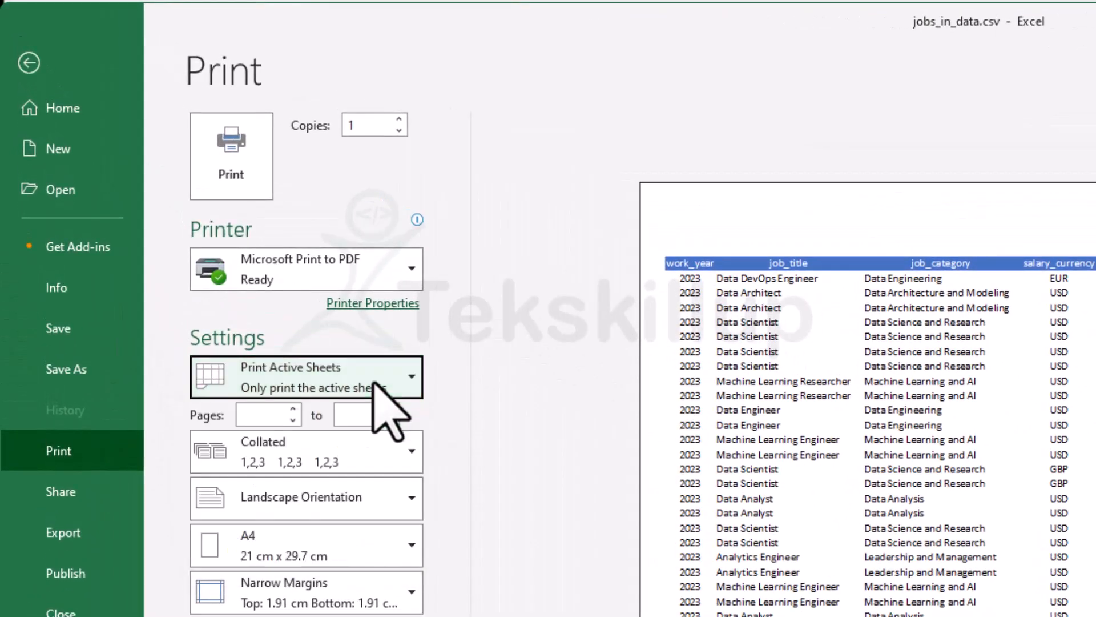
{"action": "left_click", "coordinate": [26, 63]}
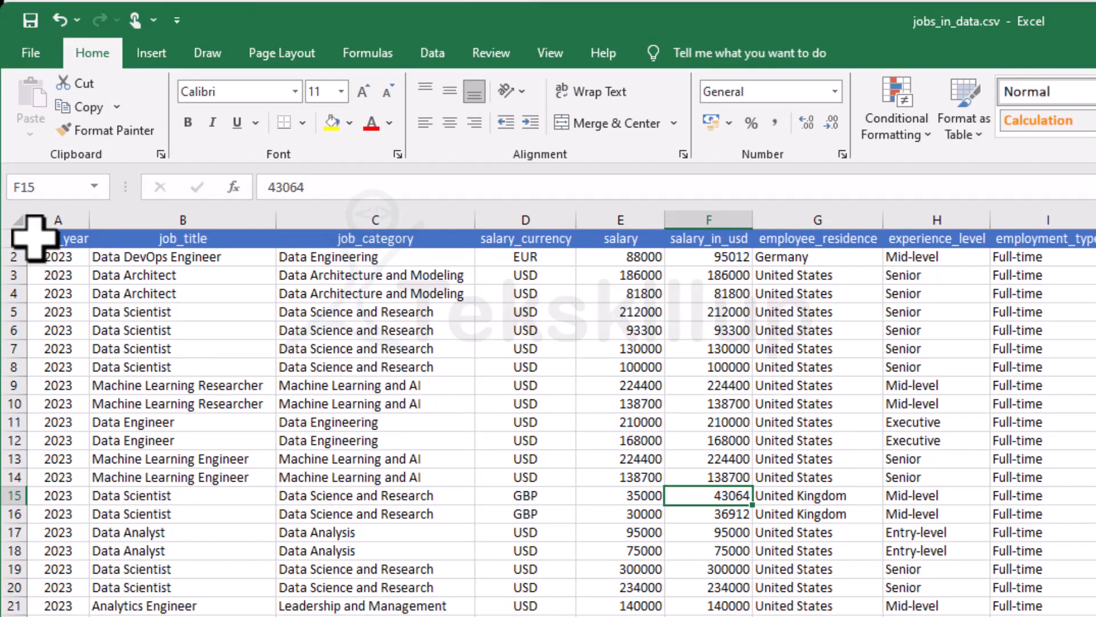
- Try Print Selection on cells A1:E20 in the print preview, and restore Print Active Sheets
{"action": "left_click_drag", "start_coordinate": [28, 236], "coordinate": [645, 582]}
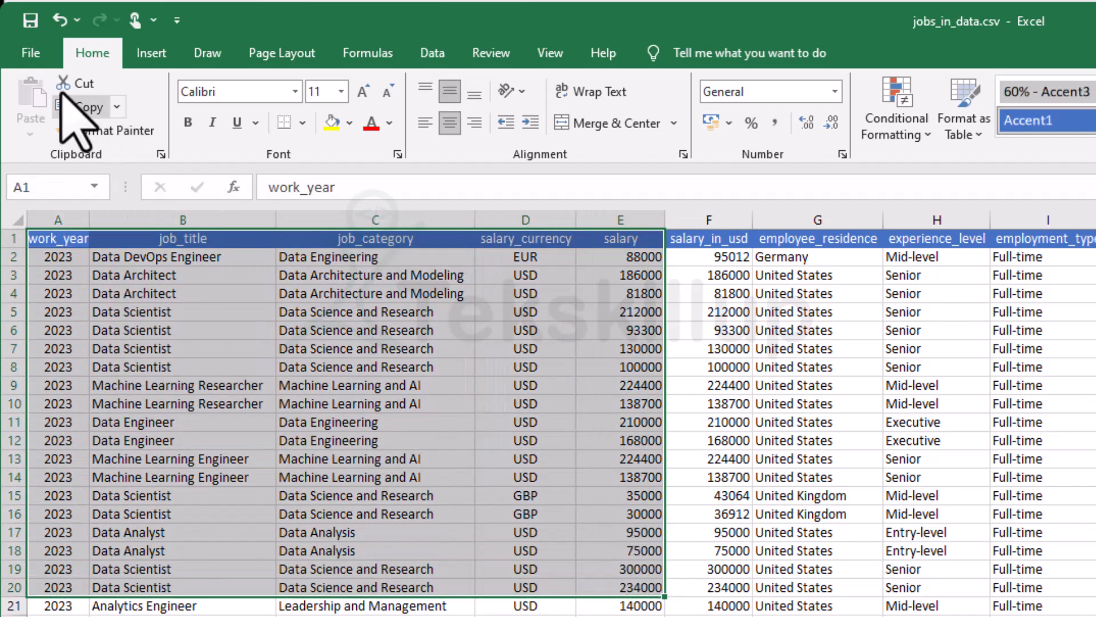
{"action": "left_click", "coordinate": [31, 55]}
{"action": "left_click", "coordinate": [59, 451]}
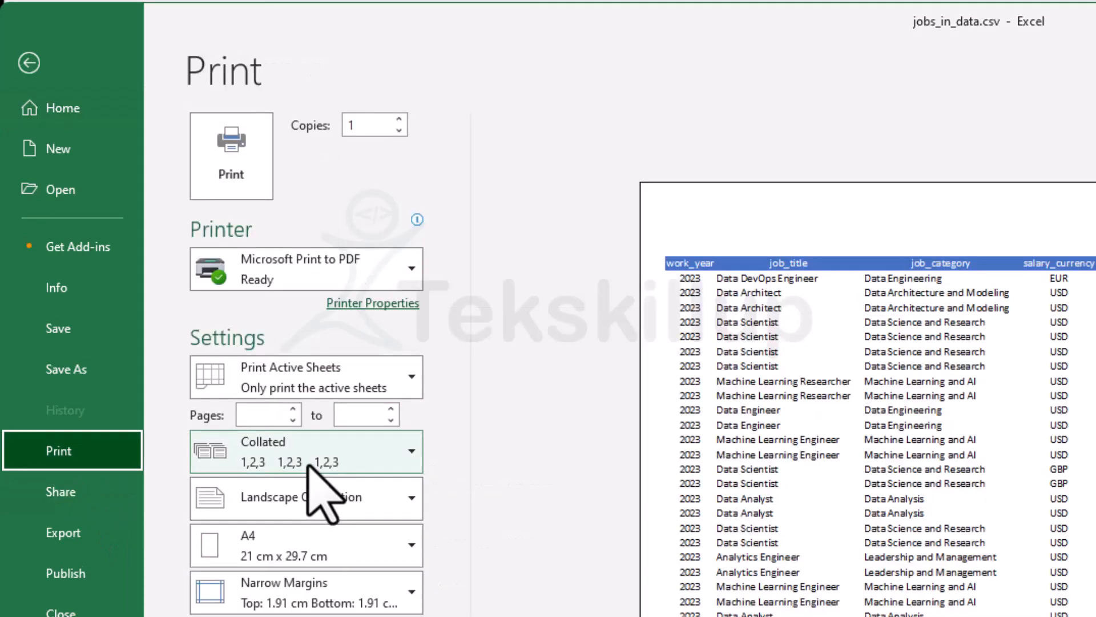
{"action": "left_click", "coordinate": [311, 376]}
{"action": "left_click", "coordinate": [323, 568]}
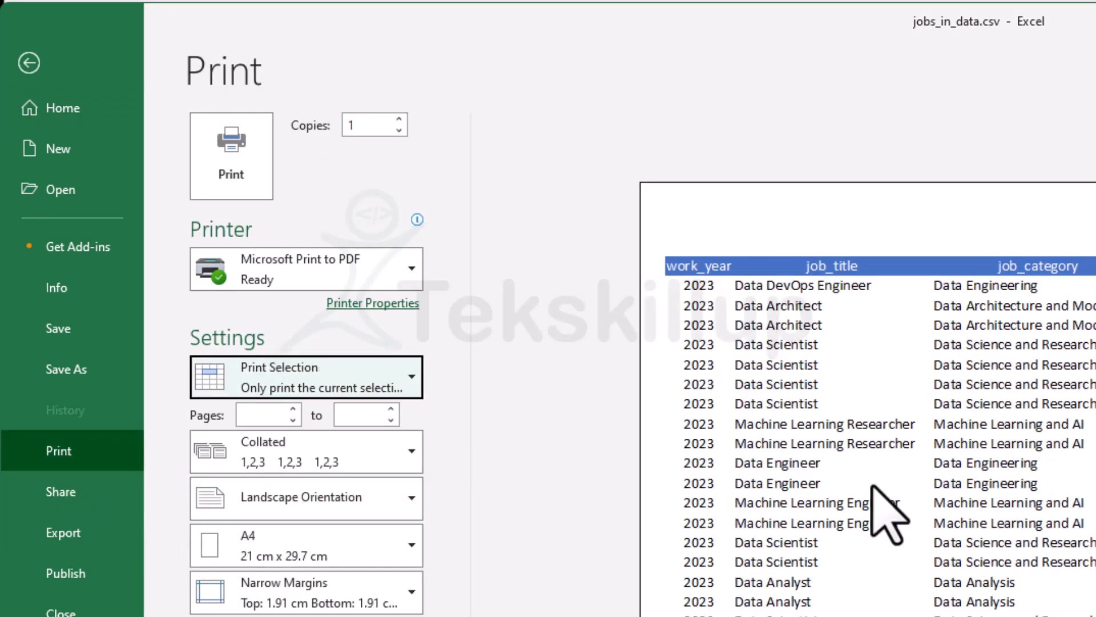
{"action": "left_click", "coordinate": [357, 379]}
{"action": "left_click", "coordinate": [341, 428]}
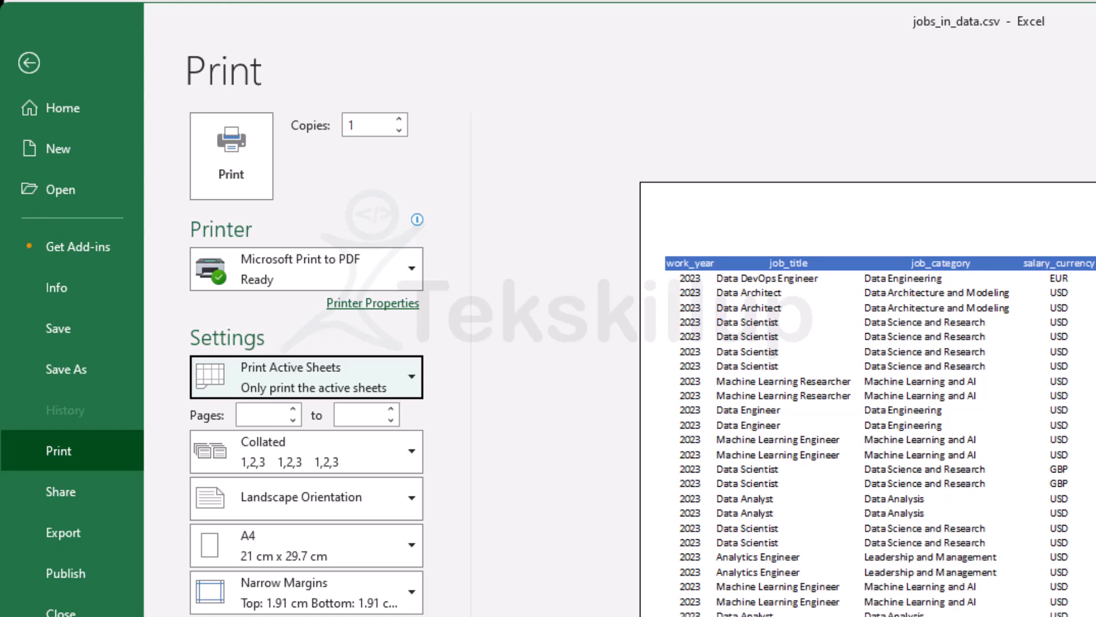
- Center the printout horizontally and vertically on the page through Page Setup, and return to the worksheet
{"action": "left_click", "coordinate": [318, 556]}
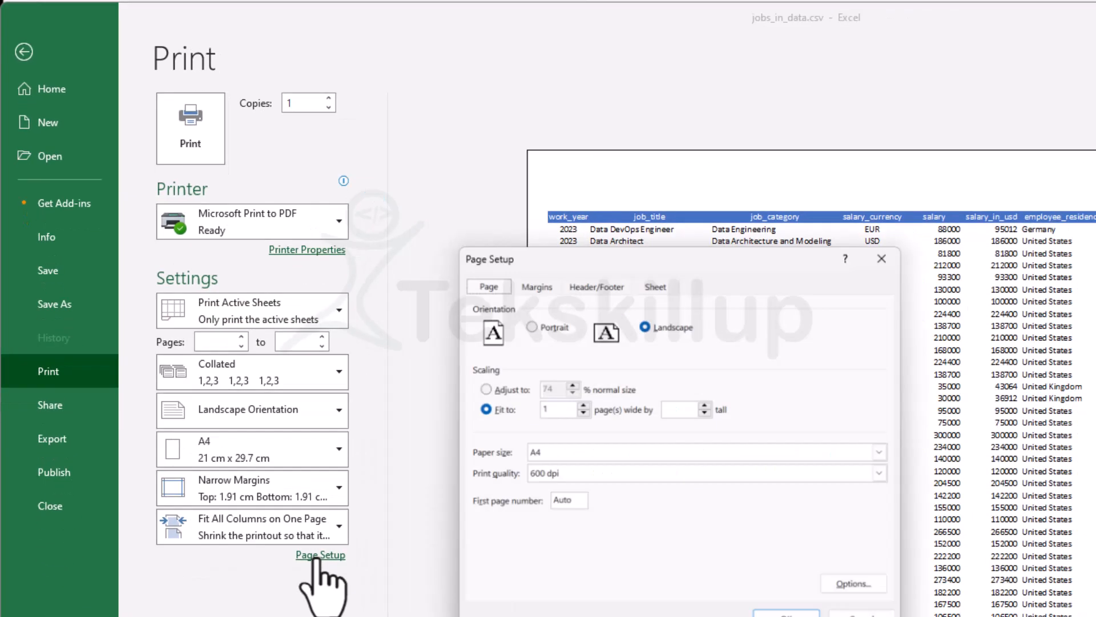
{"action": "left_click_drag", "start_coordinate": [465, 181], "coordinate": [206, 192]}
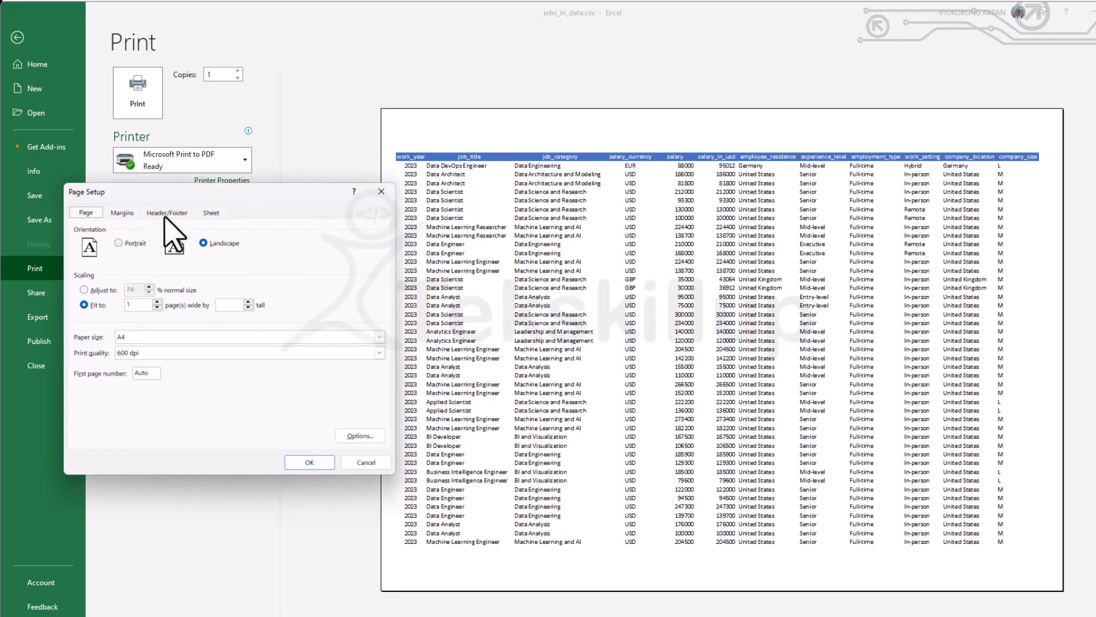
{"action": "left_click", "coordinate": [122, 213]}
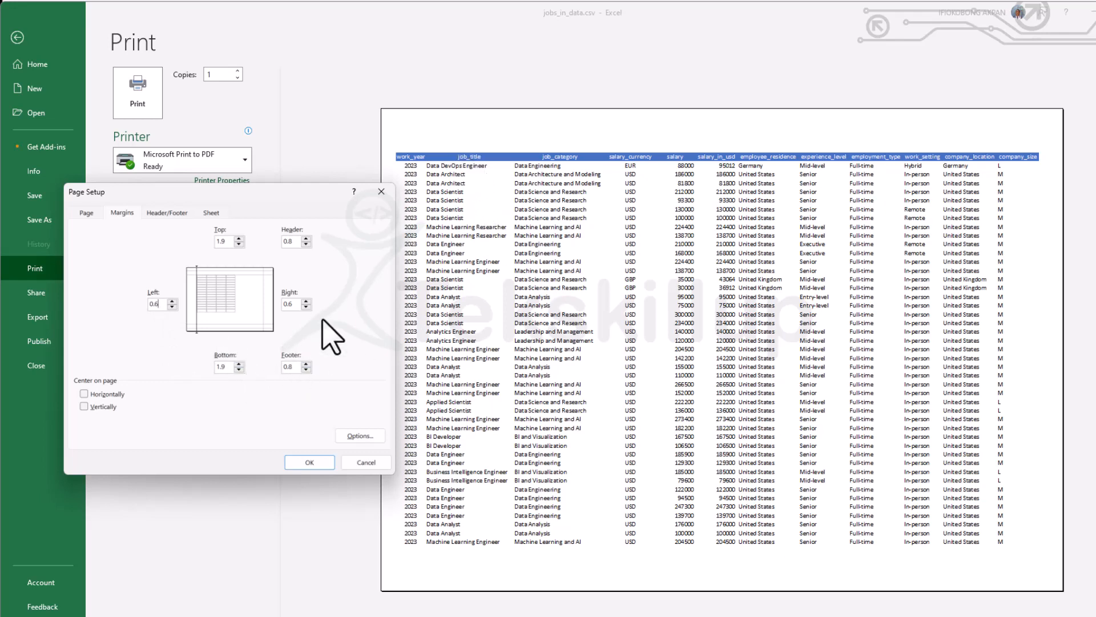
{"action": "double_click", "coordinate": [231, 366]}
{"action": "key", "text": "BackSpace"}
{"action": "left_click", "coordinate": [84, 394]}
{"action": "left_click", "coordinate": [84, 407]}
{"action": "left_click", "coordinate": [309, 462]}
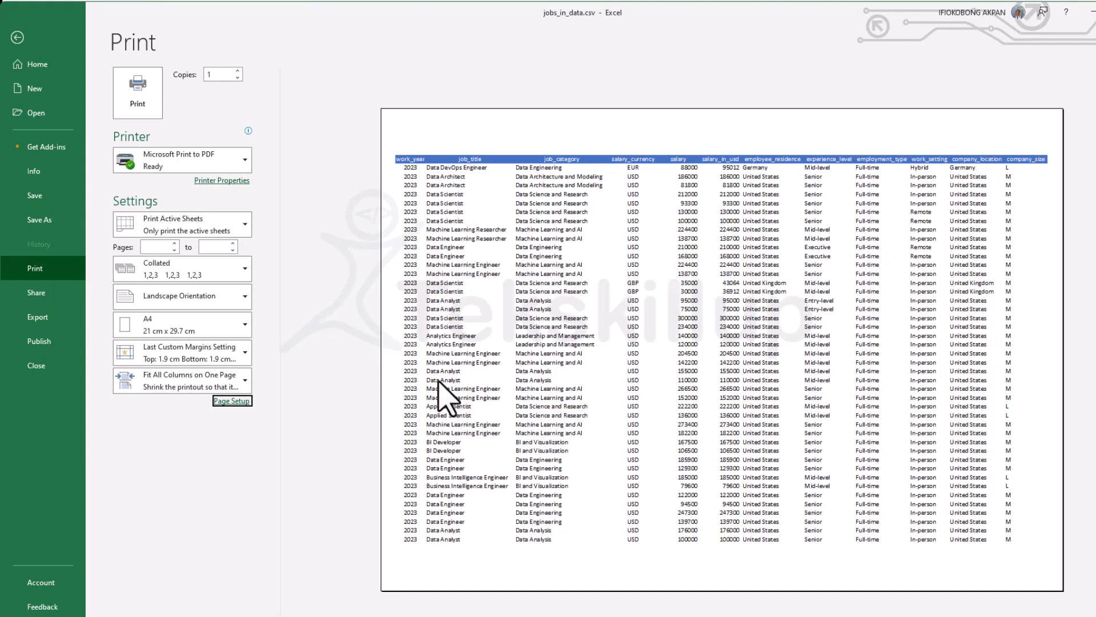
{"action": "left_click", "coordinate": [232, 443]}
{"action": "left_click", "coordinate": [17, 37]}
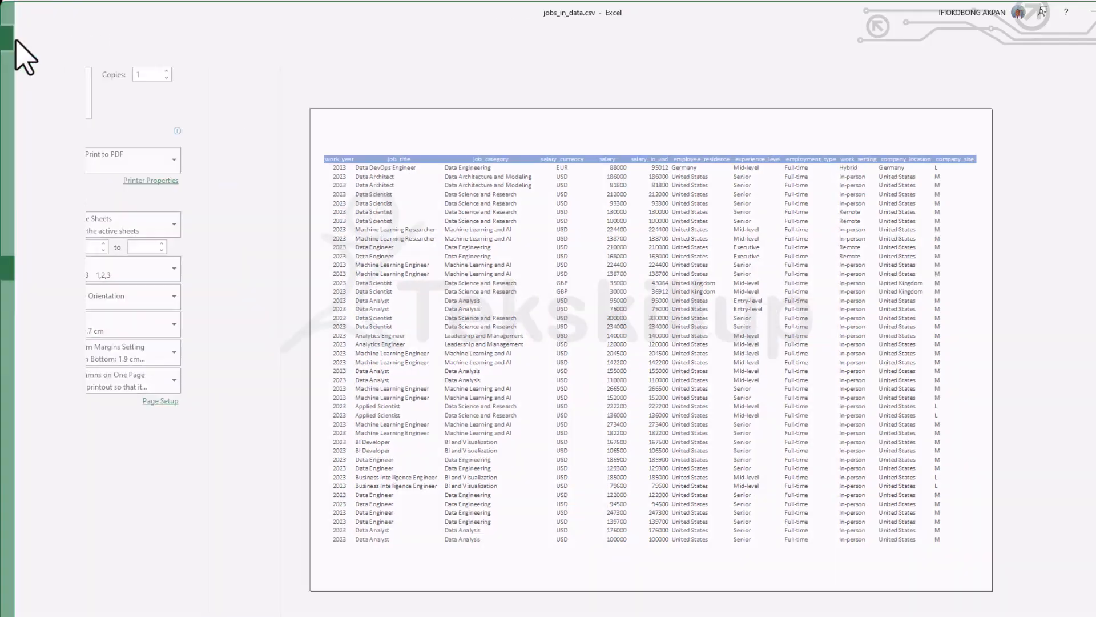
{"action": "left_click", "coordinate": [506, 326]}
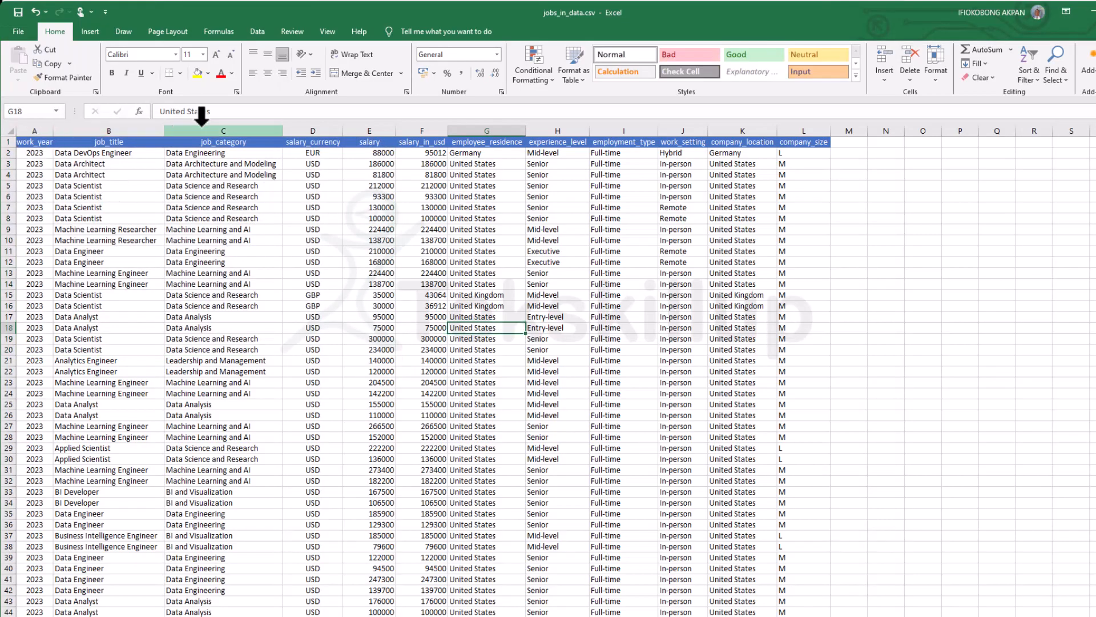
- Review the margin presets in the worksheet's page layout settings, keeping the last custom setting
{"action": "left_click", "coordinate": [157, 34]}
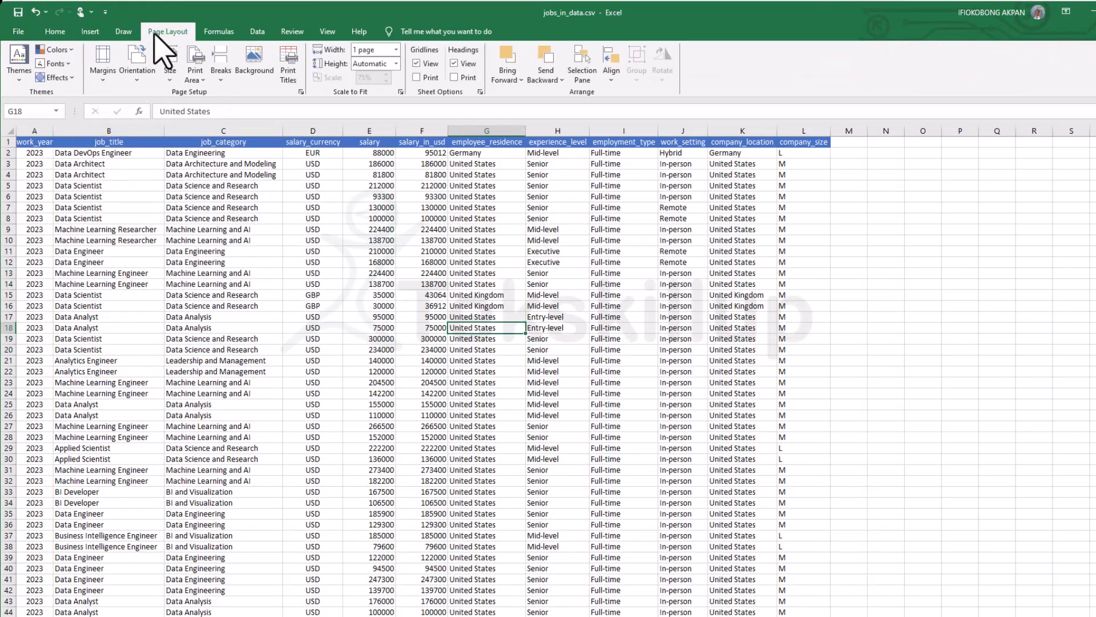
{"action": "left_click", "coordinate": [103, 66]}
{"action": "left_click", "coordinate": [103, 80]}
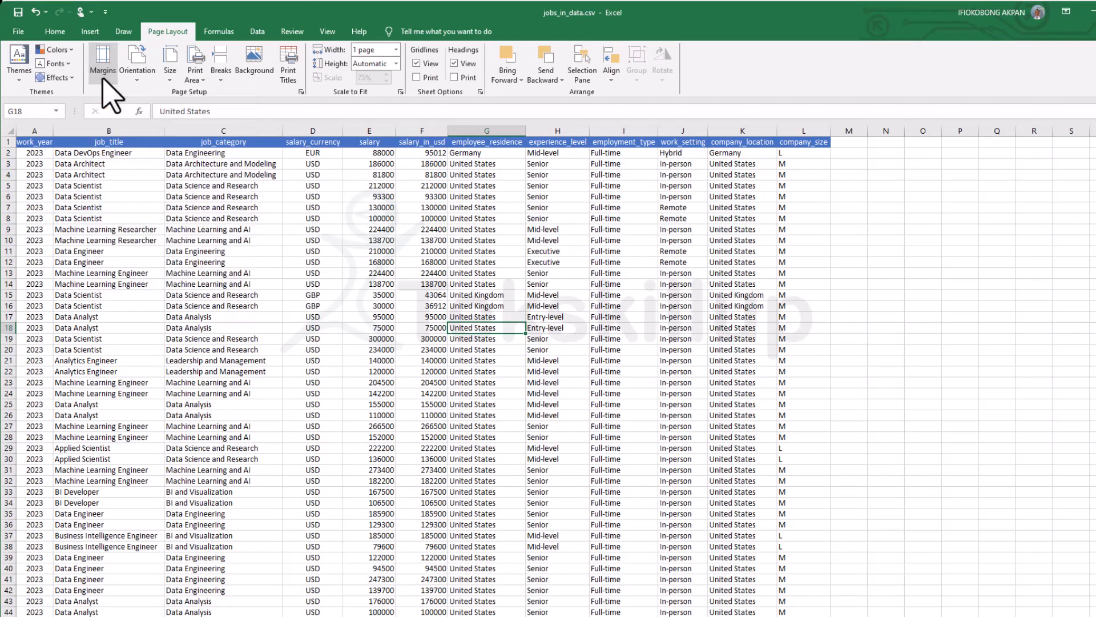
{"action": "left_click", "coordinate": [105, 71]}
{"action": "left_click", "coordinate": [103, 78]}
{"action": "left_click", "coordinate": [102, 77]}
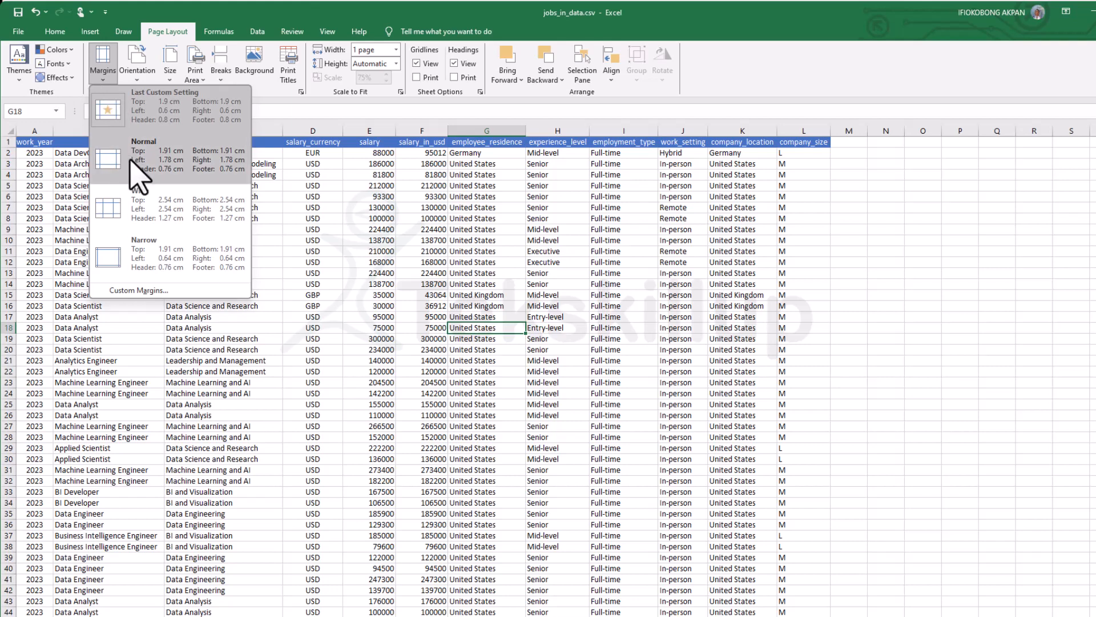
{"action": "left_click", "coordinate": [109, 80]}
- Review the page orientation and paper size choices, keeping Landscape and A4
{"action": "left_click", "coordinate": [137, 74]}
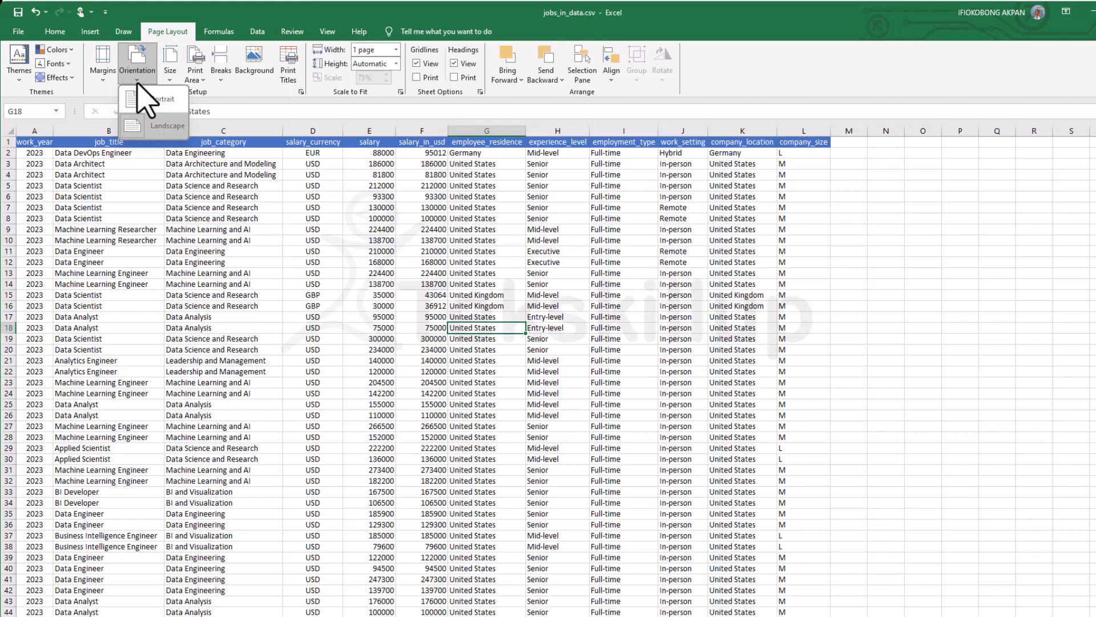
{"action": "left_click", "coordinate": [137, 78]}
{"action": "left_click", "coordinate": [171, 77]}
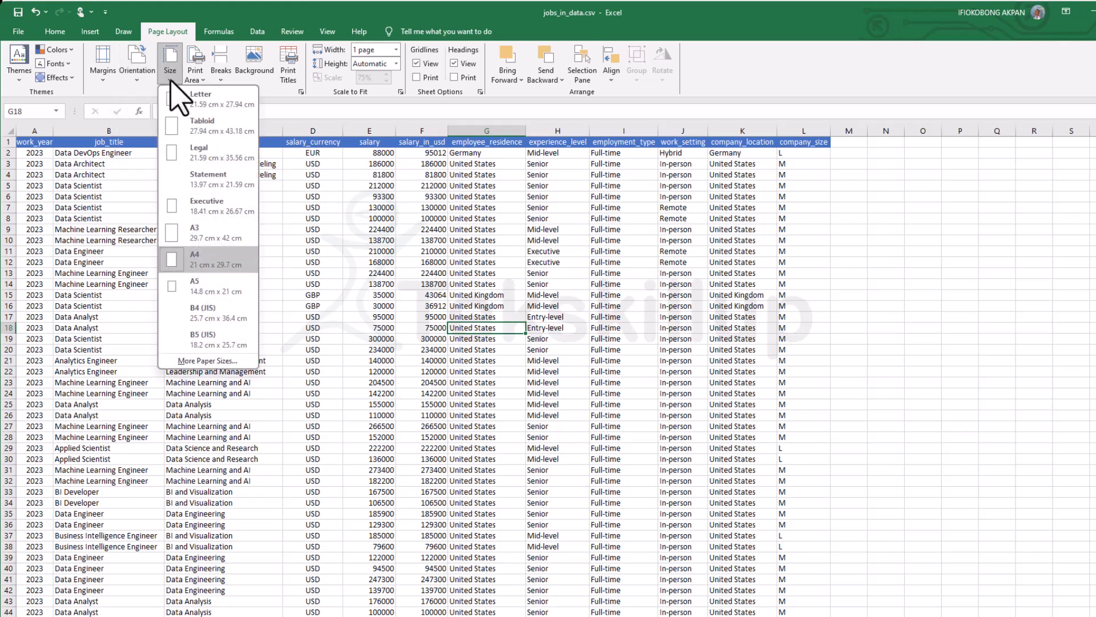
{"action": "left_click", "coordinate": [171, 80]}
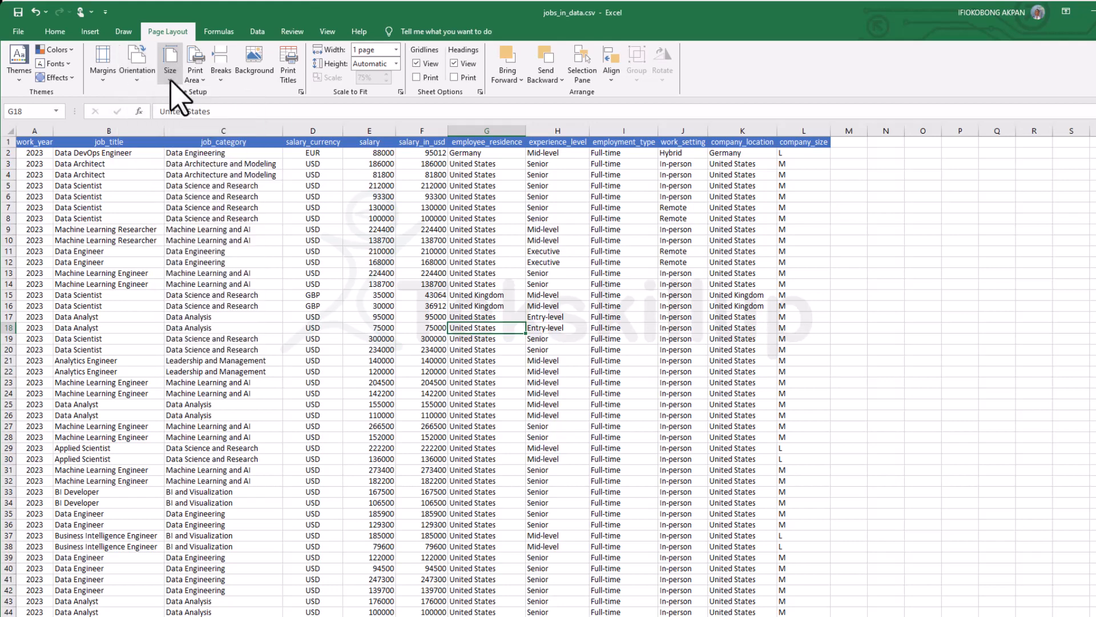
- Set cells A1:C19, covering work_year through job_category, as the print area
{"action": "left_click", "coordinate": [204, 84]}
{"action": "left_click", "coordinate": [203, 81]}
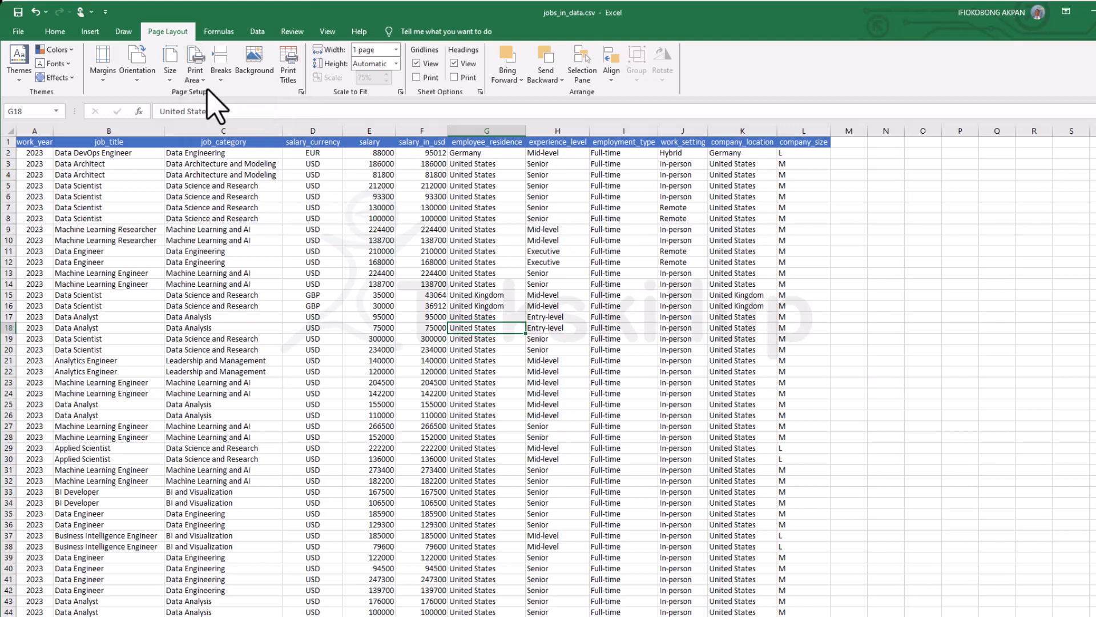
{"action": "left_click", "coordinate": [201, 77]}
{"action": "left_click", "coordinate": [201, 77]}
{"action": "left_click_drag", "start_coordinate": [8, 142], "coordinate": [80, 175]}
{"action": "left_click_drag", "start_coordinate": [34, 142], "coordinate": [250, 338]}
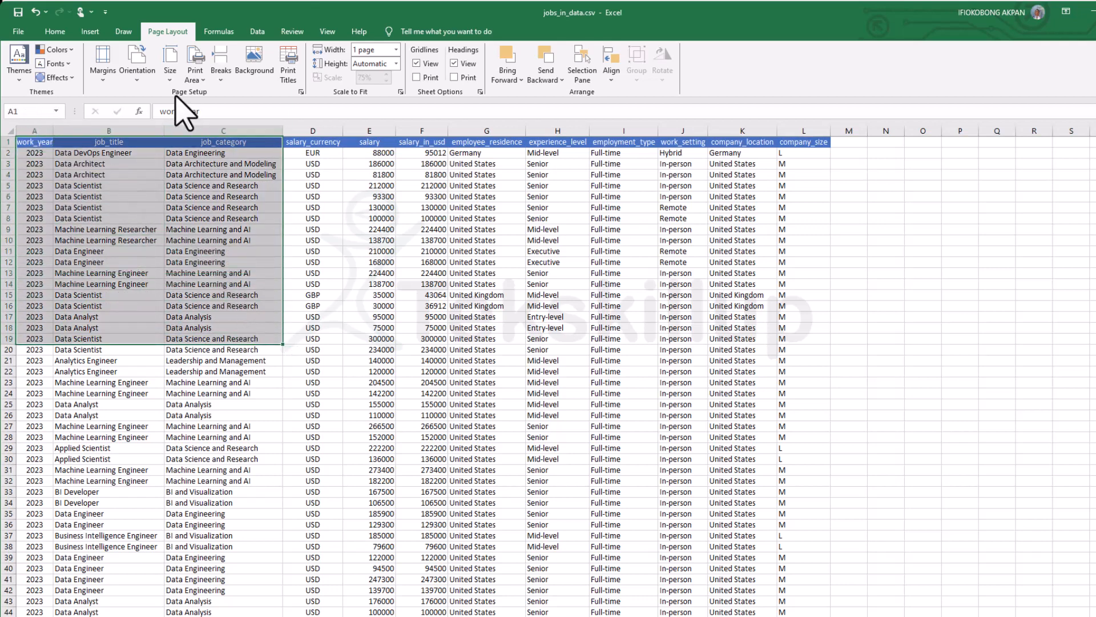
{"action": "left_click", "coordinate": [196, 76]}
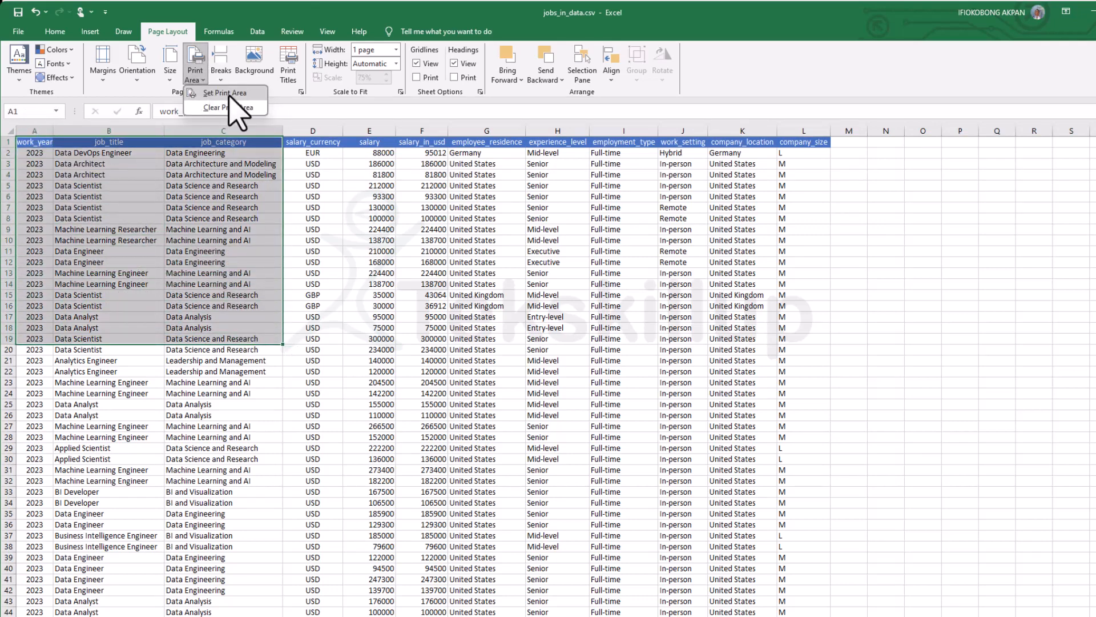
{"action": "left_click", "coordinate": [228, 93]}
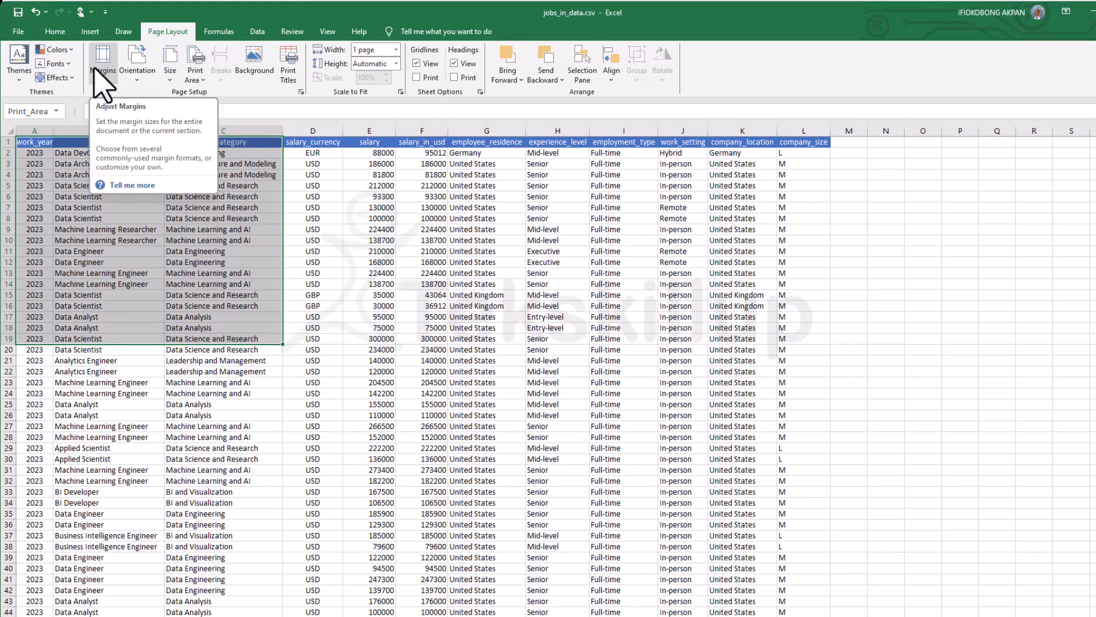
- Preview the print area, turn off horizontal and vertical centering in Page Setup, and return to the worksheet
{"action": "key", "text": "ctrl+p"}
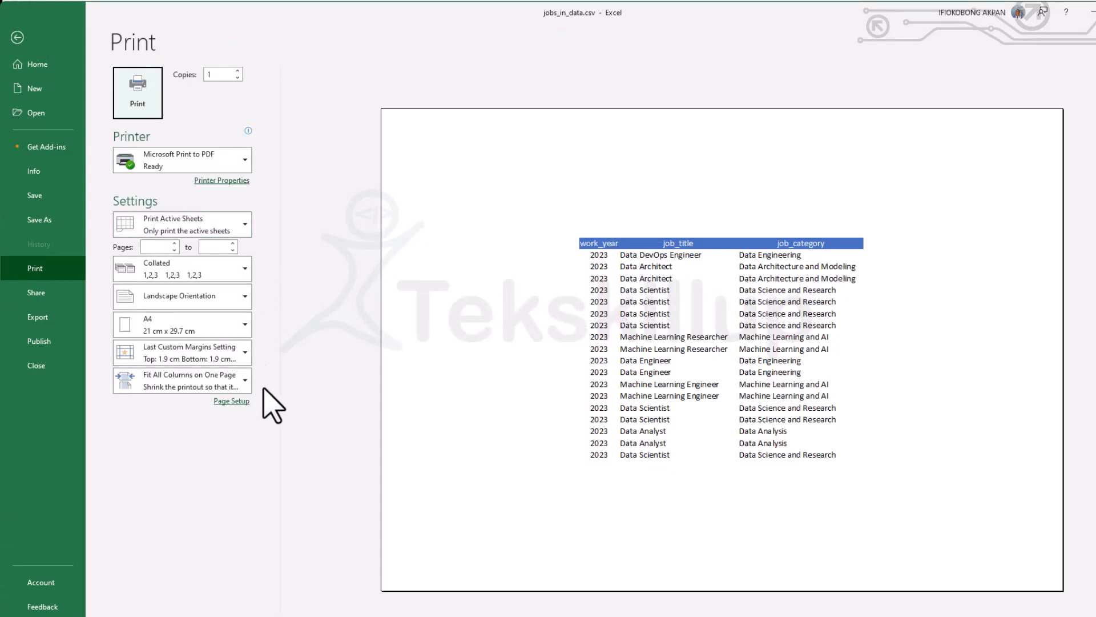
{"action": "left_click", "coordinate": [232, 401]}
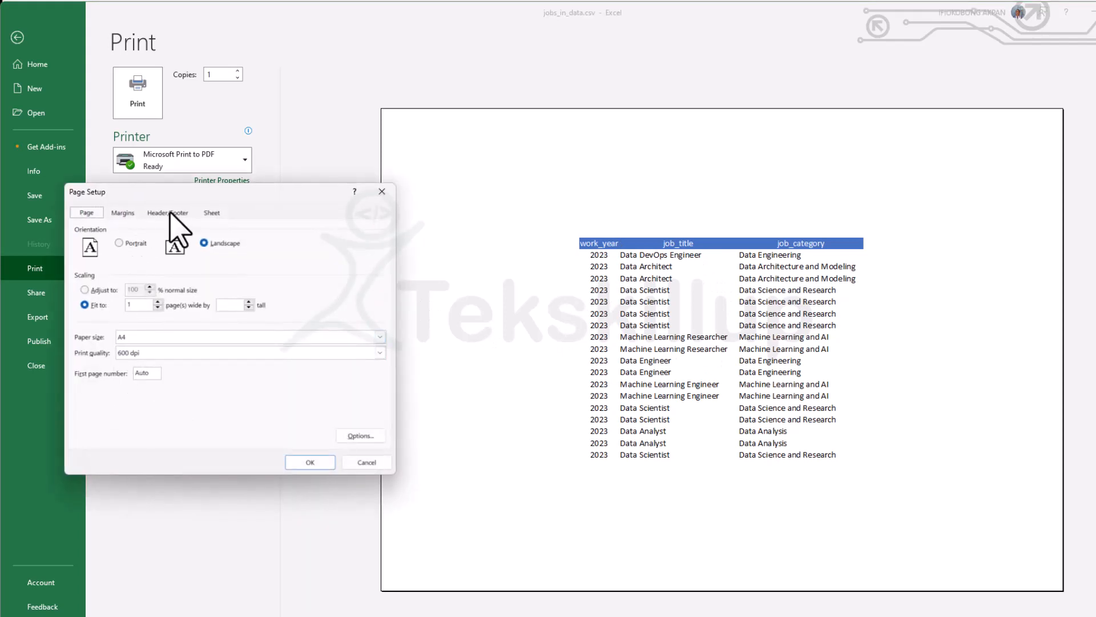
{"action": "left_click", "coordinate": [133, 215]}
{"action": "left_click", "coordinate": [85, 394]}
{"action": "left_click", "coordinate": [86, 406]}
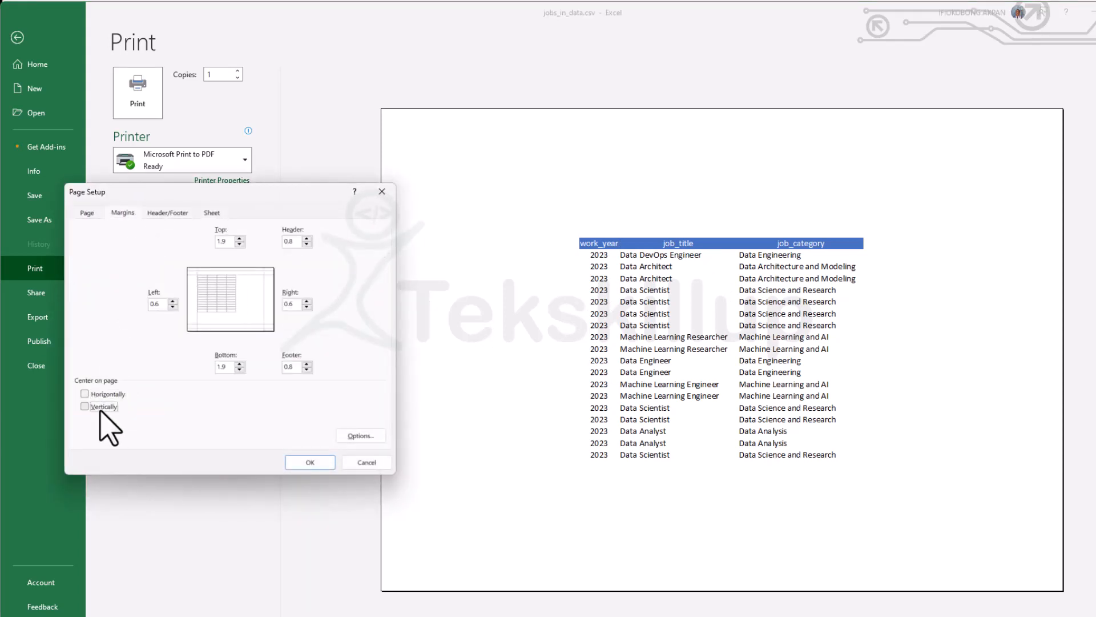
{"action": "left_click", "coordinate": [310, 462]}
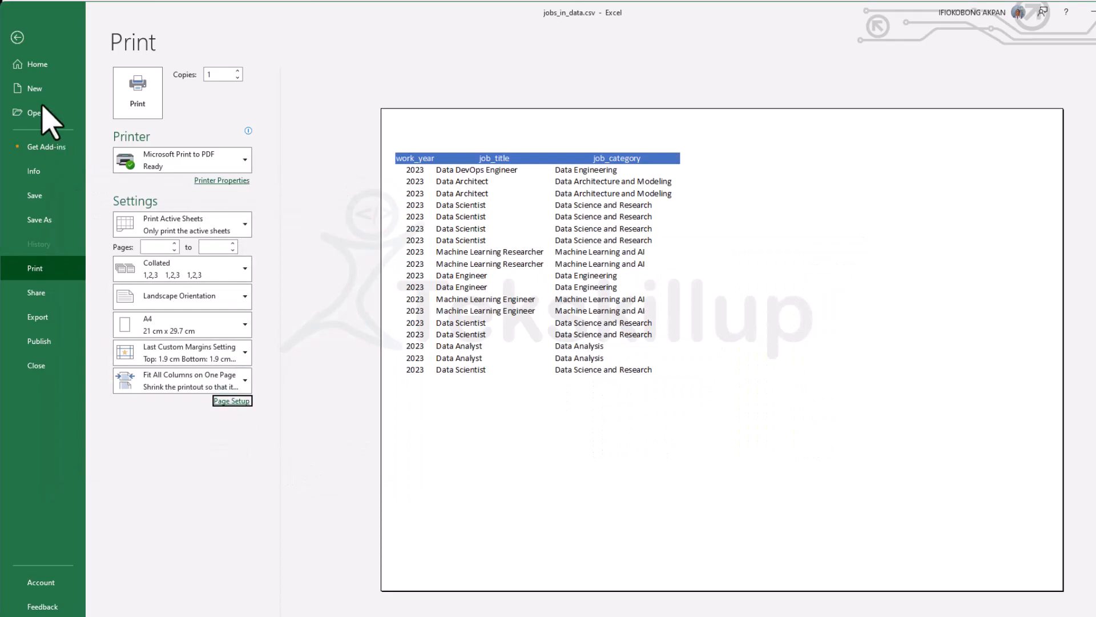
{"action": "left_click", "coordinate": [17, 38]}
{"action": "left_click", "coordinate": [319, 228]}
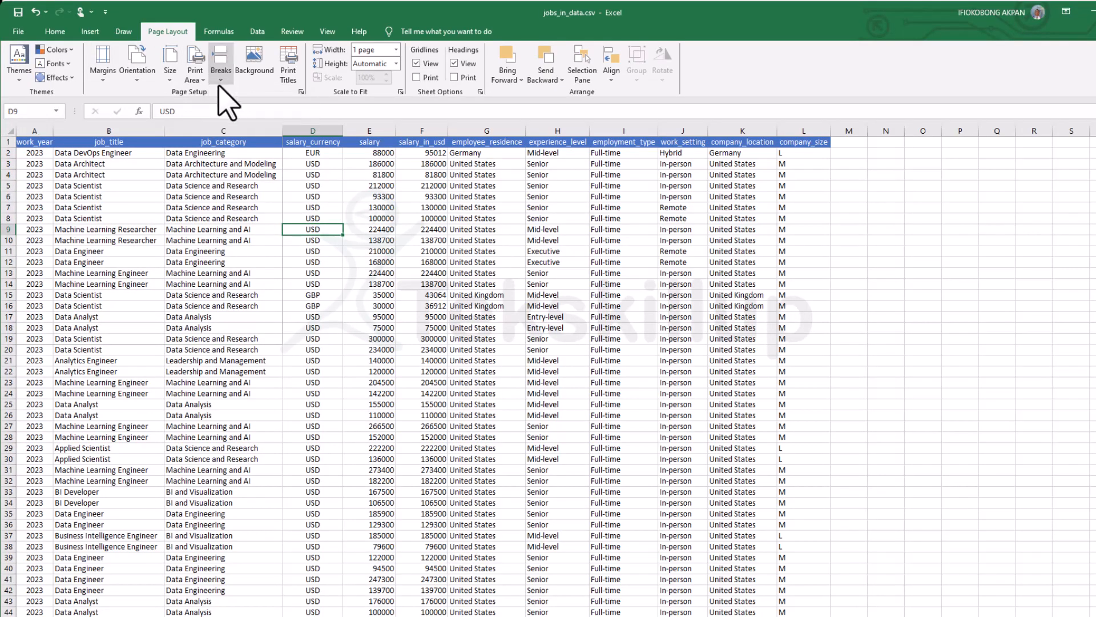
- Insert a page break above row 36 of the worksheet, at cell A36
{"action": "scroll", "coordinate": [57, 499], "scroll_direction": "down", "scroll_amount": 3}
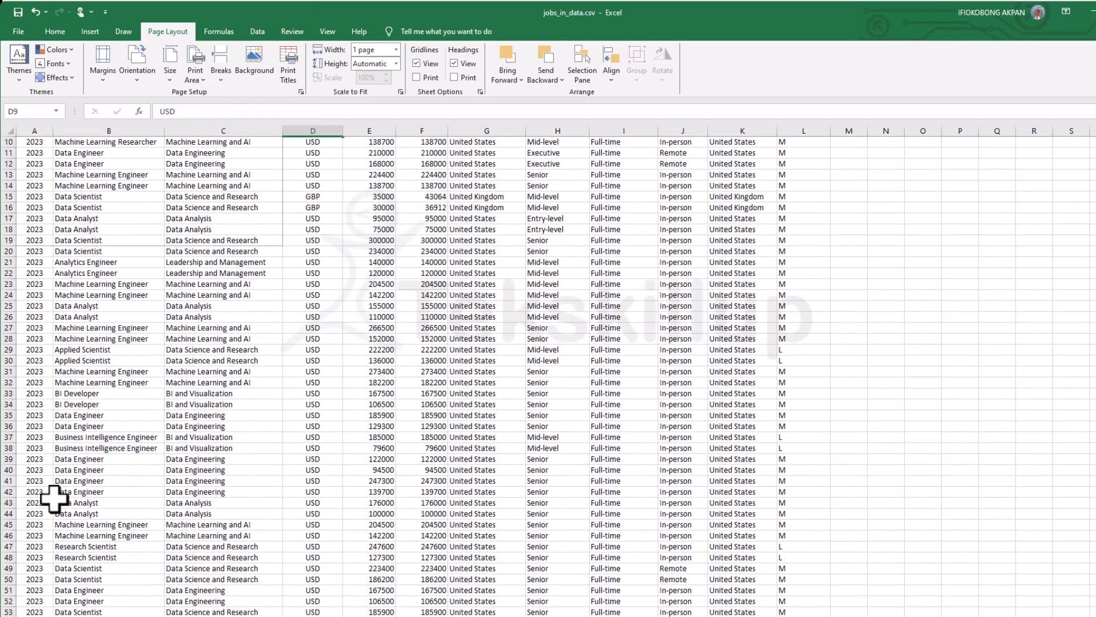
{"action": "scroll", "coordinate": [54, 499], "scroll_direction": "down", "scroll_amount": 3}
{"action": "scroll", "coordinate": [54, 499], "scroll_direction": "up", "scroll_amount": 6}
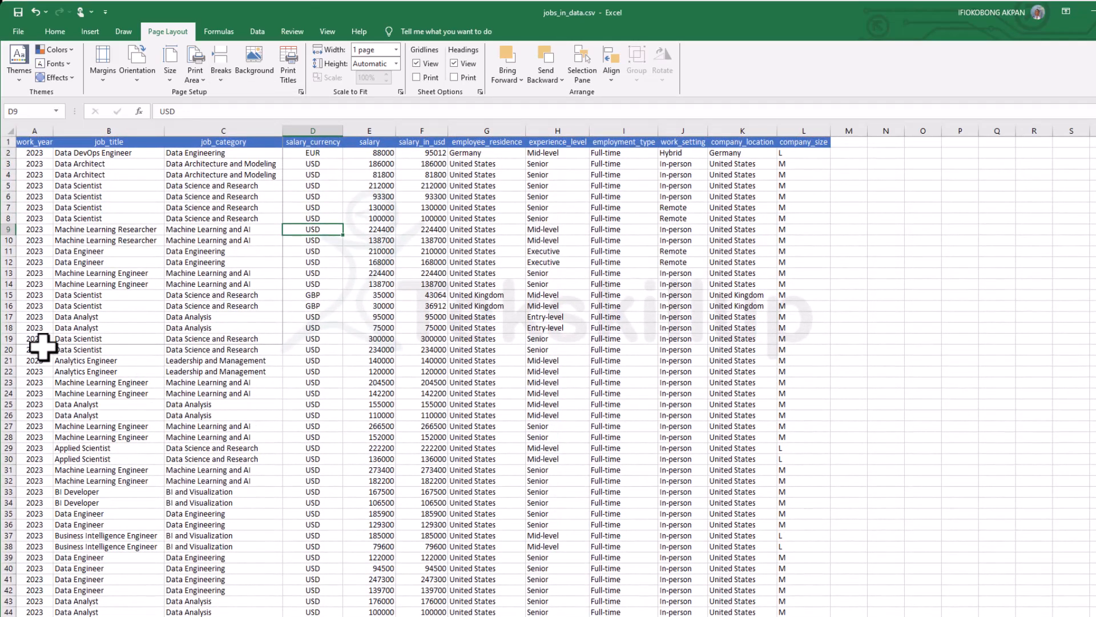
{"action": "left_click", "coordinate": [136, 425]}
{"action": "left_click", "coordinate": [269, 395]}
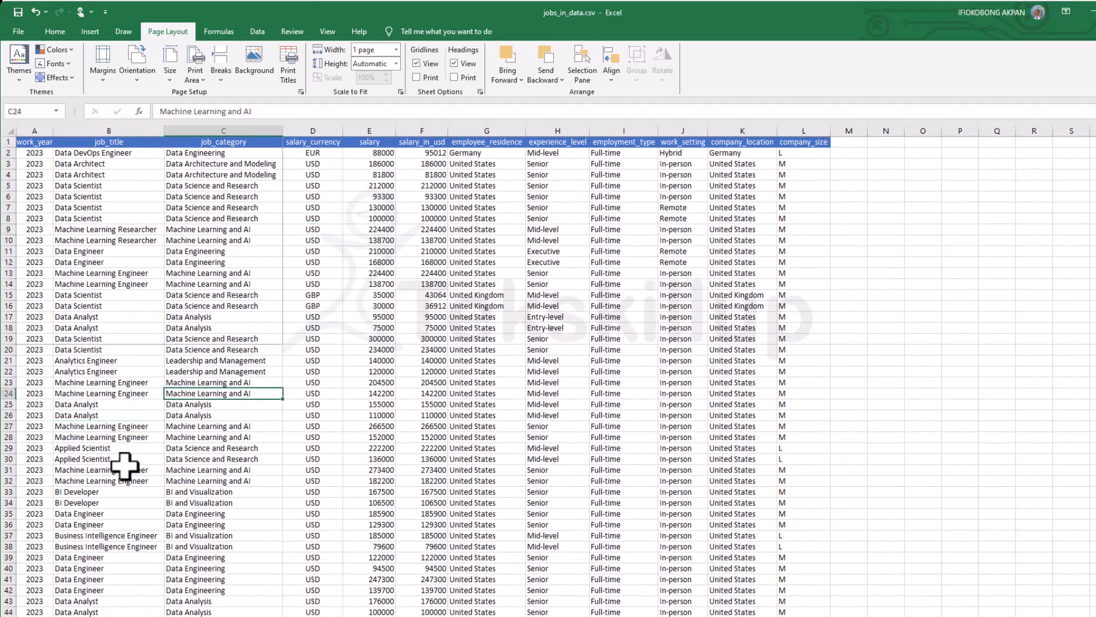
{"action": "left_click", "coordinate": [35, 524]}
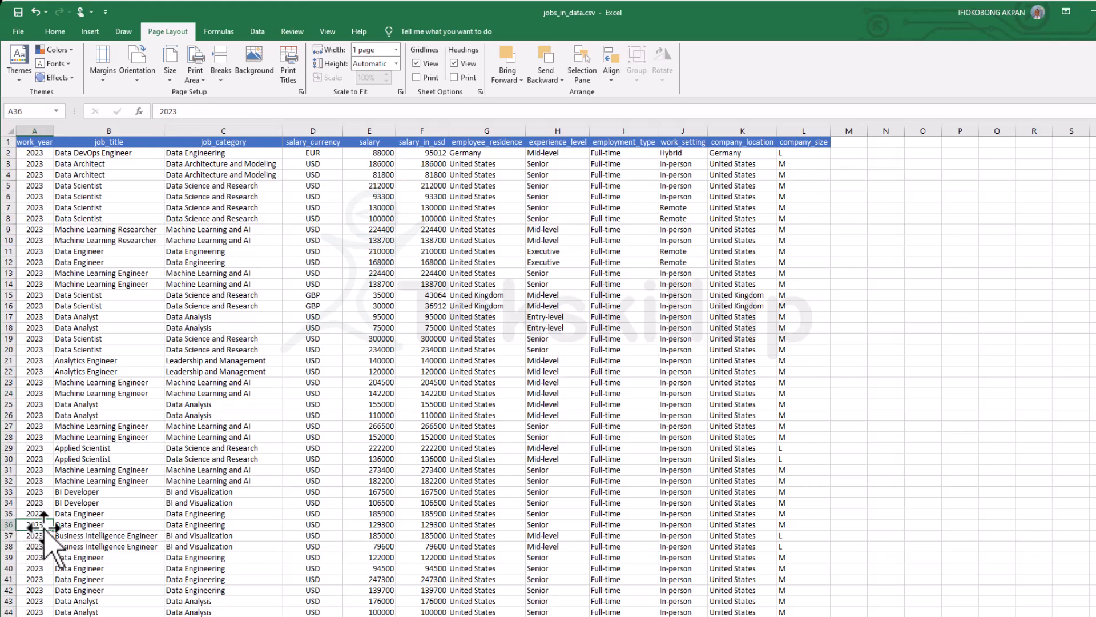
{"action": "left_click", "coordinate": [221, 71]}
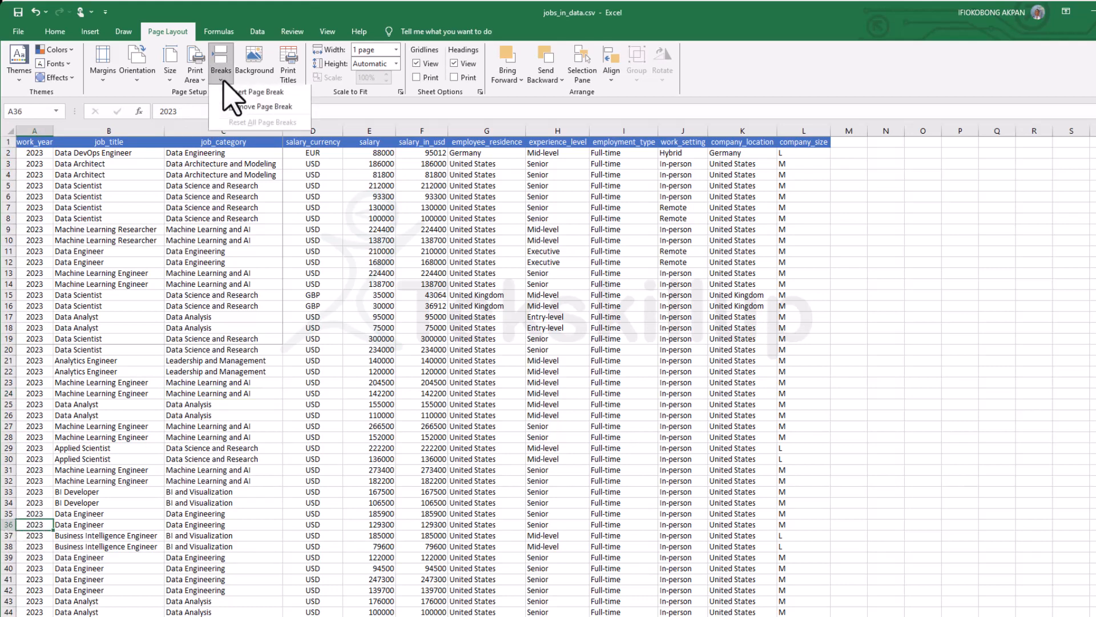
{"action": "left_click", "coordinate": [240, 92]}
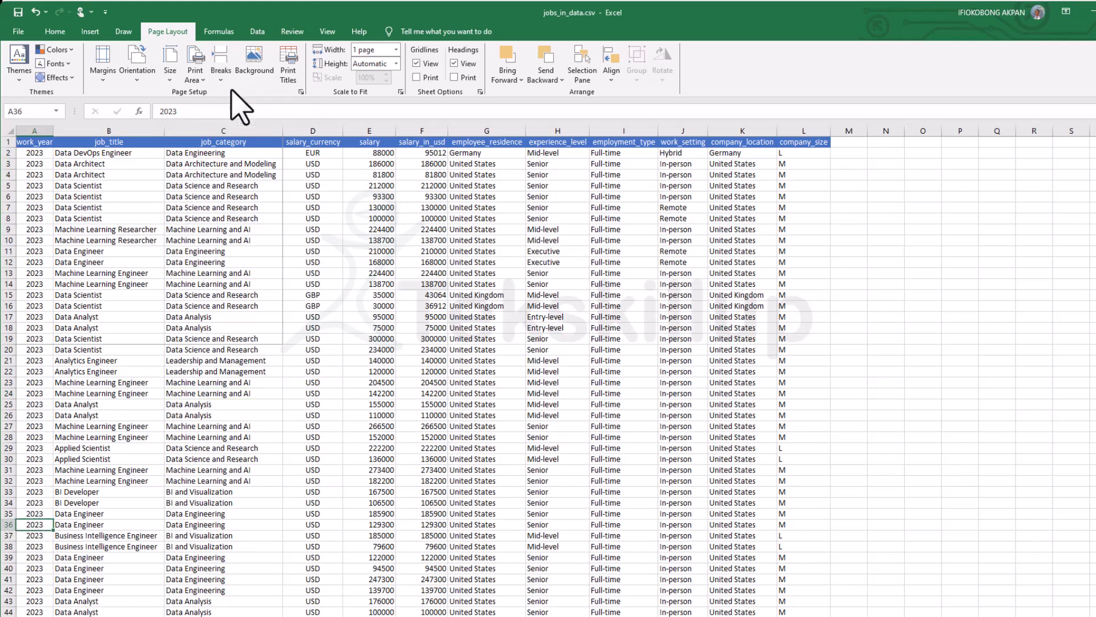
{"action": "left_click", "coordinate": [45, 546]}
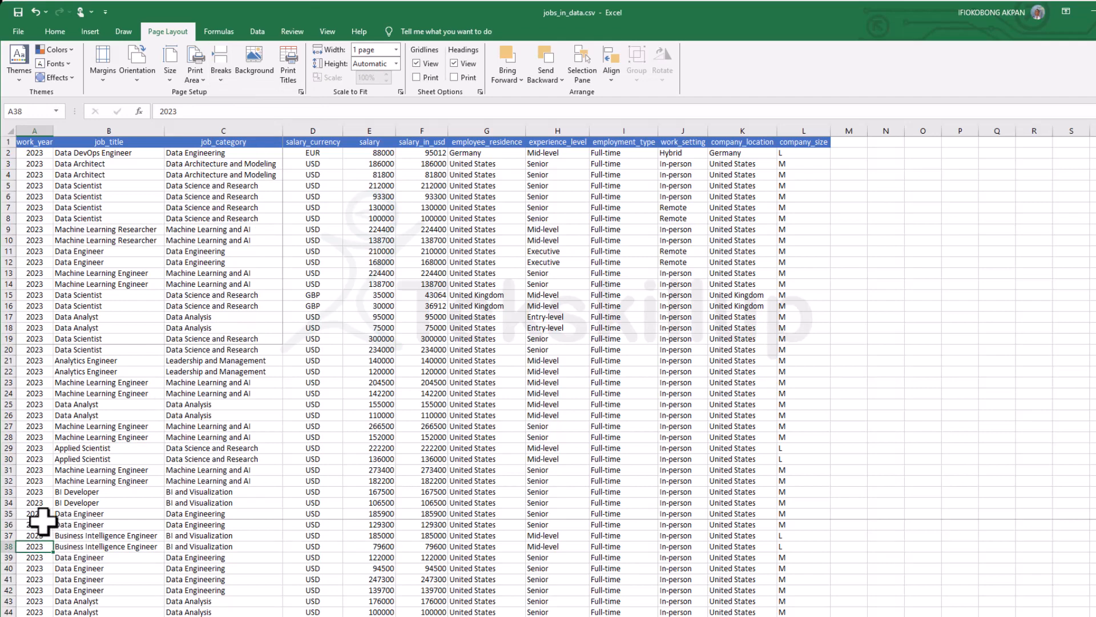
- Preview the printout, return to the worksheet and clear its print area
{"action": "key", "text": "ctrl+p"}
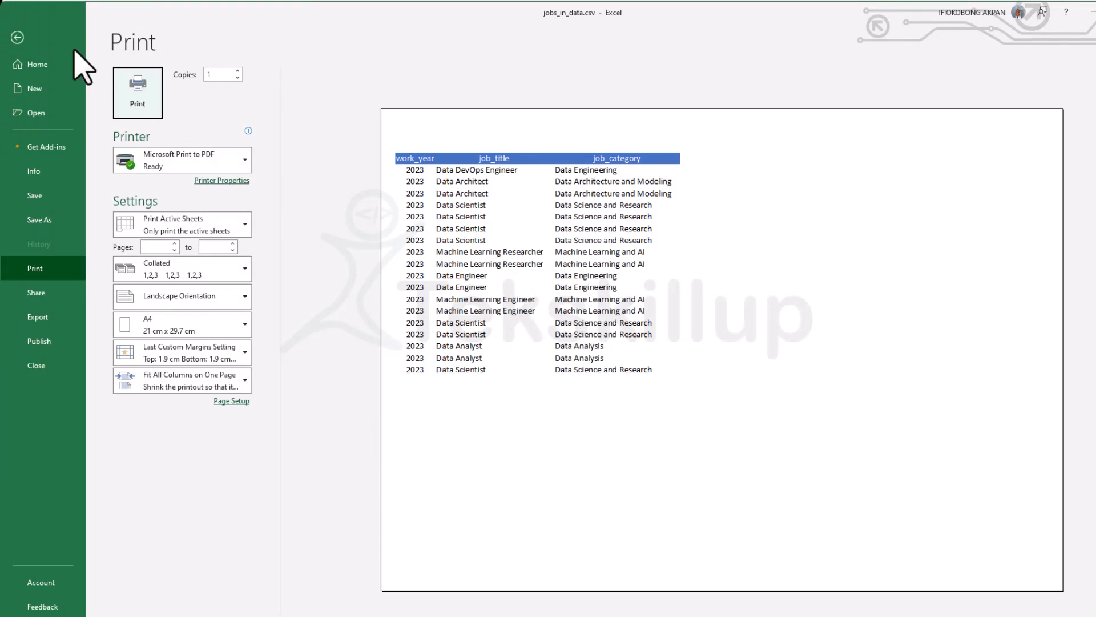
{"action": "left_click", "coordinate": [20, 45]}
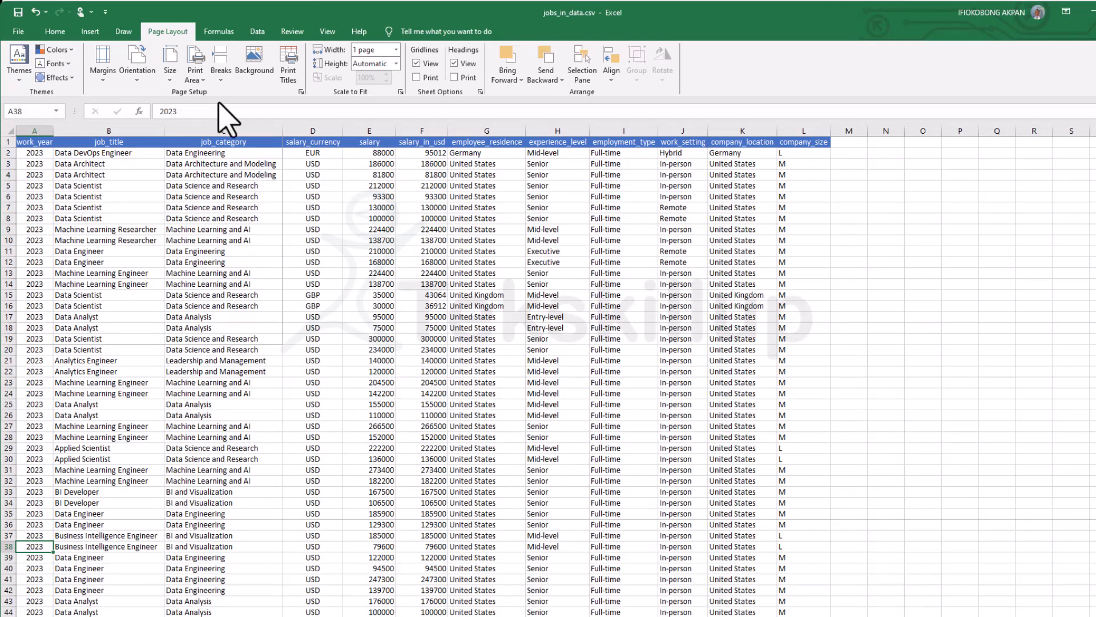
{"action": "left_click", "coordinate": [196, 77]}
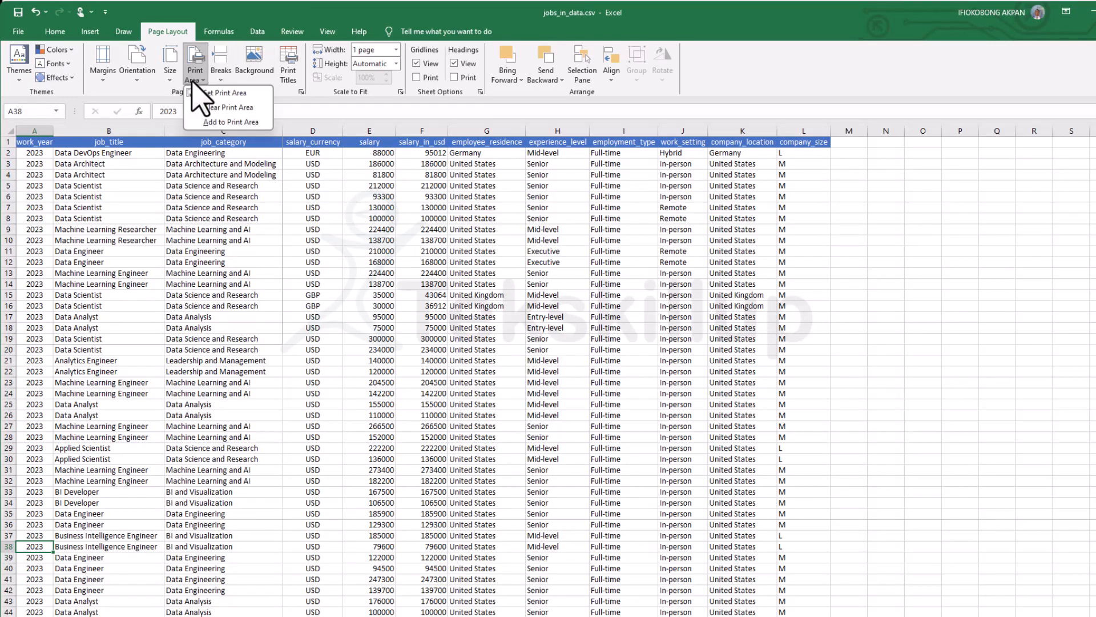
{"action": "left_click", "coordinate": [224, 108]}
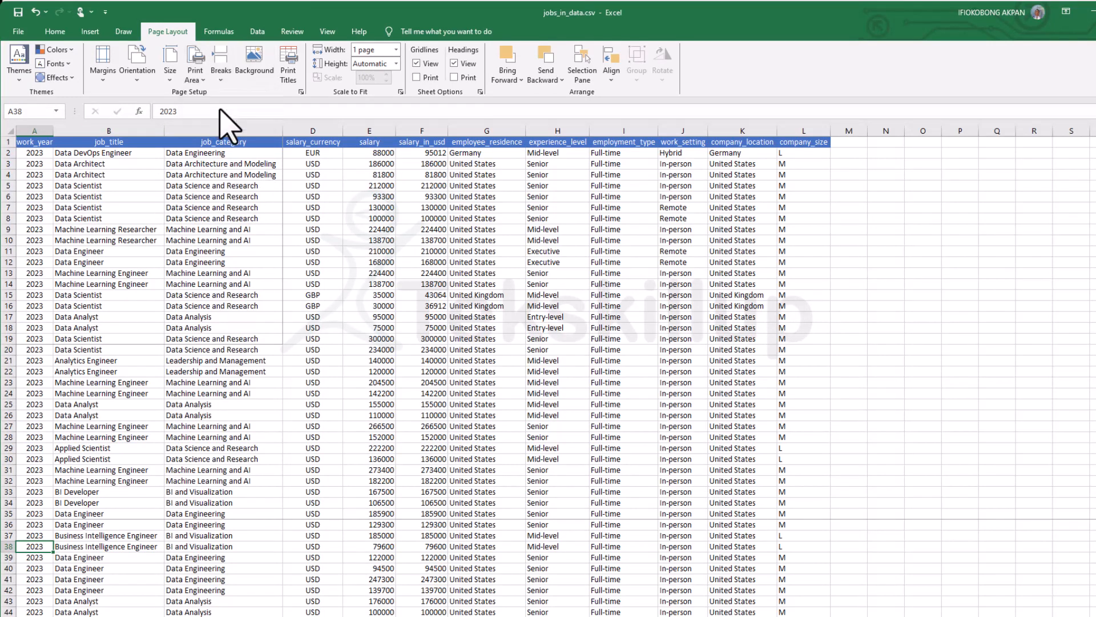
{"action": "left_click", "coordinate": [21, 33]}
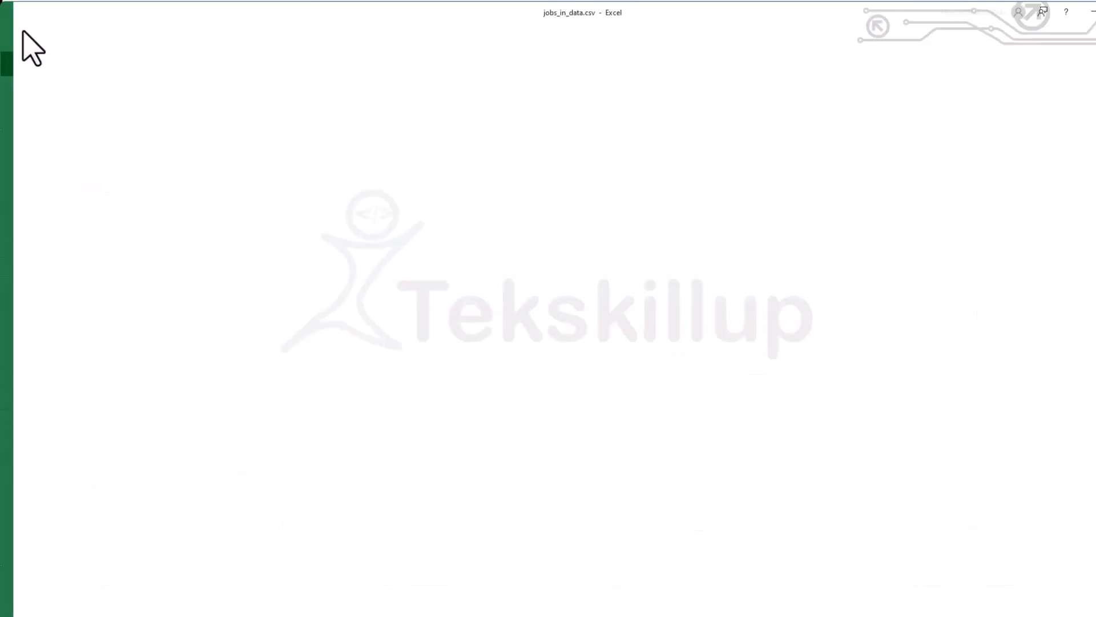
{"action": "left_click", "coordinate": [18, 37]}
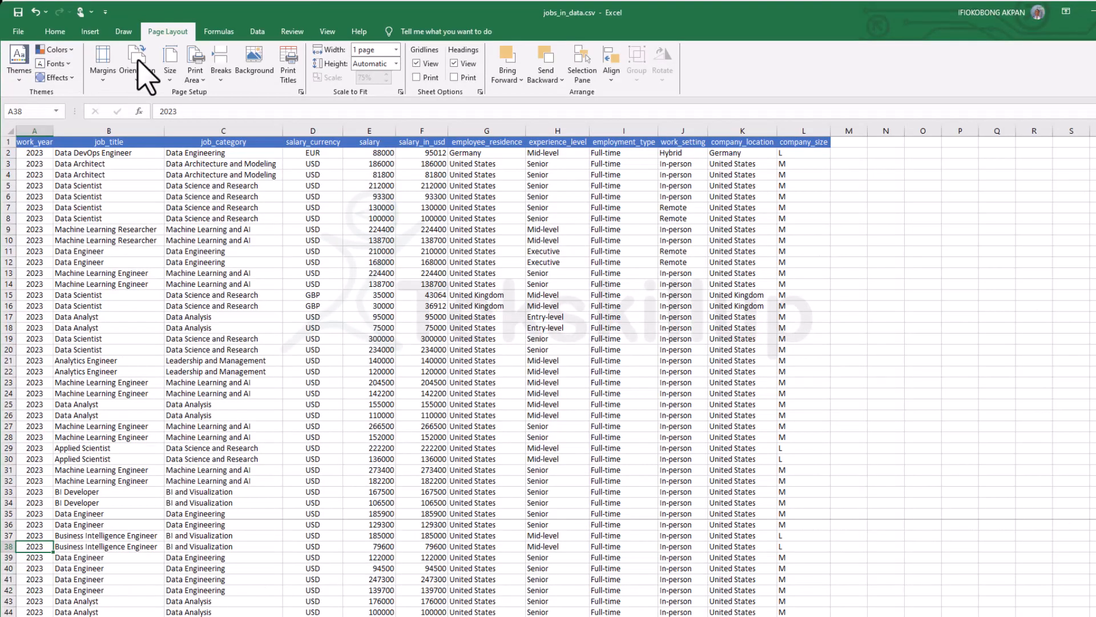
- Review the print area and page break options, and preview how the full sheet prints up to the page break
{"action": "left_click", "coordinate": [194, 75]}
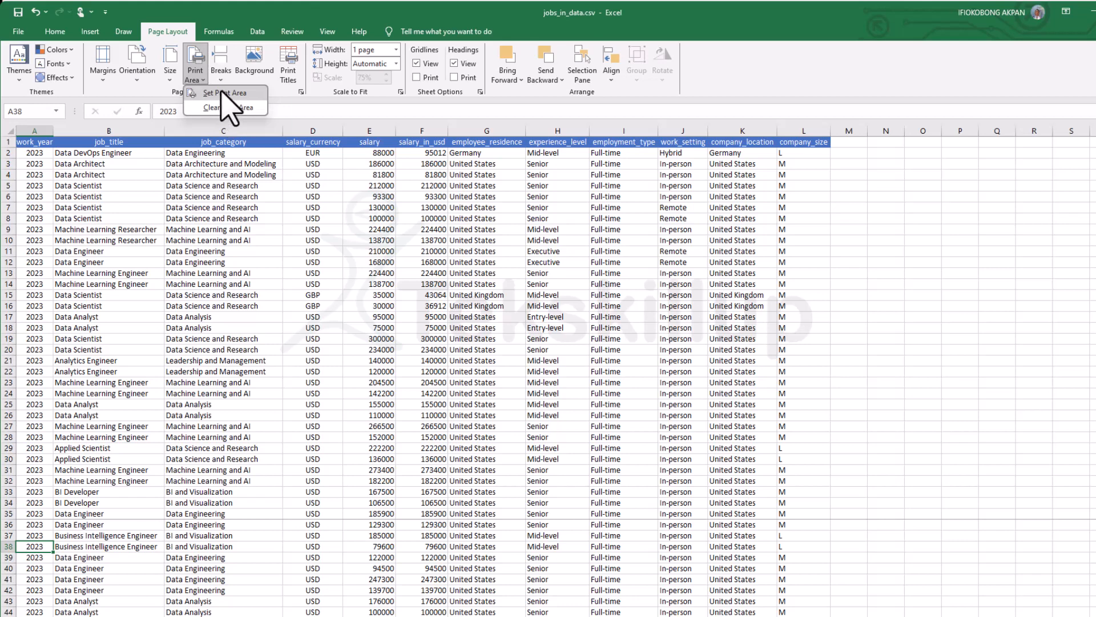
{"action": "left_click", "coordinate": [220, 61]}
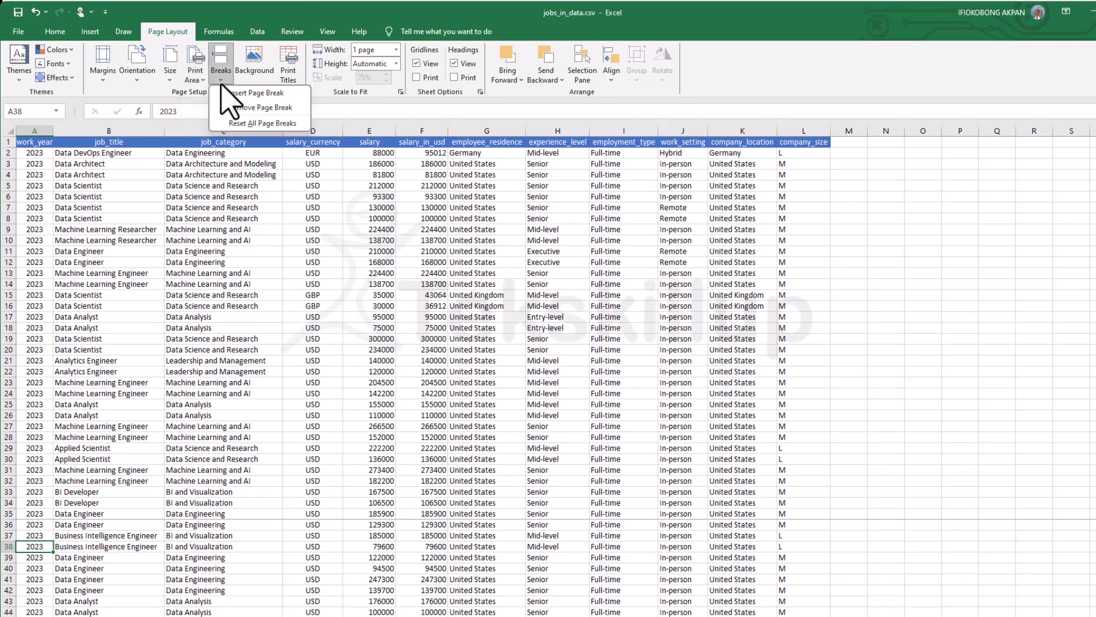
{"action": "left_click", "coordinate": [140, 375]}
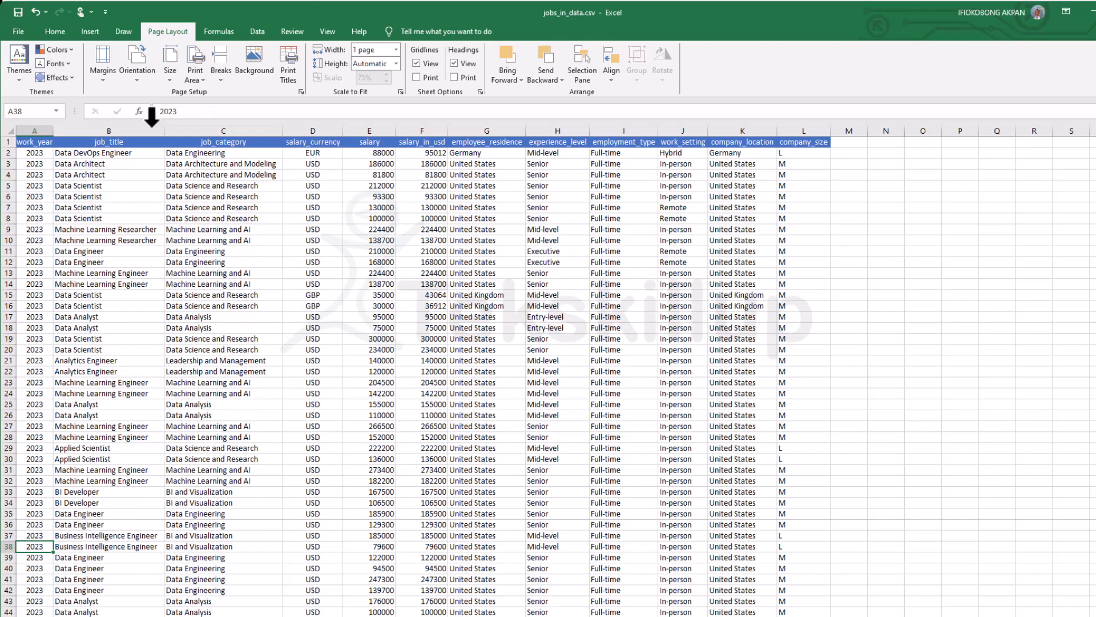
{"action": "key", "text": "ctrl+p"}
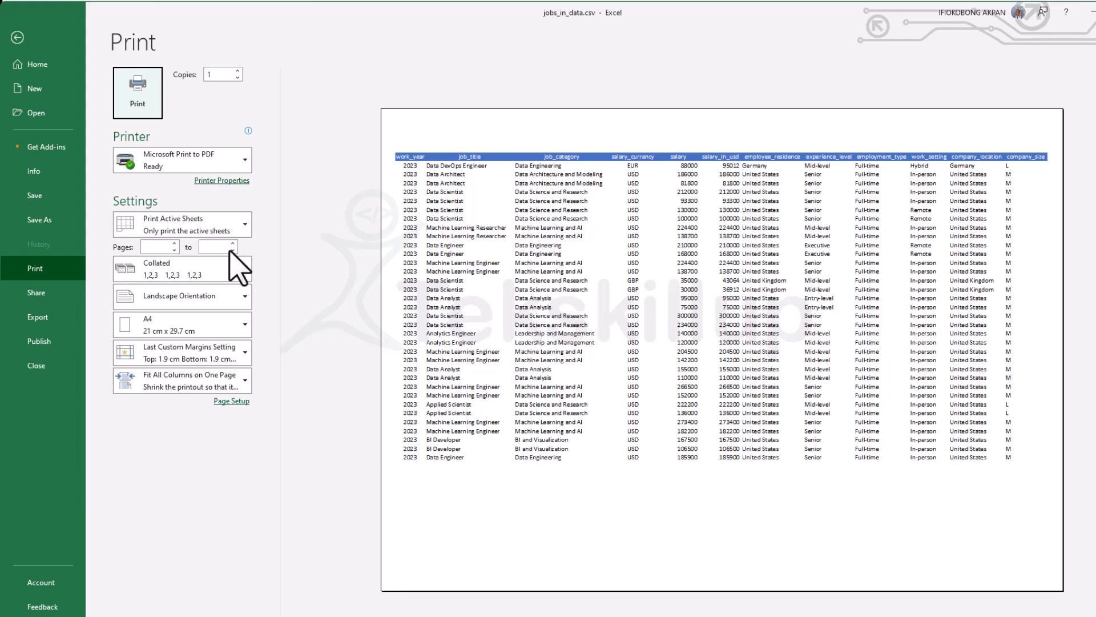
{"action": "left_click", "coordinate": [17, 37]}
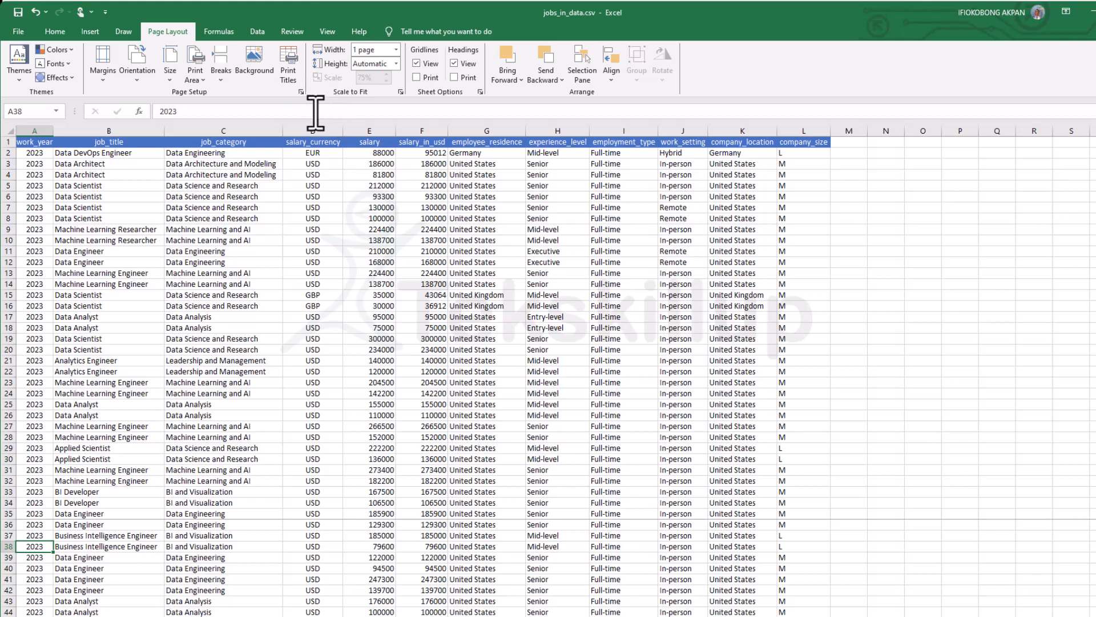
- Look through the pictures in the Documents folder for a sheet background, including PNG.png and Tekskillup.jpg, without inserting one
{"action": "left_click", "coordinate": [256, 70]}
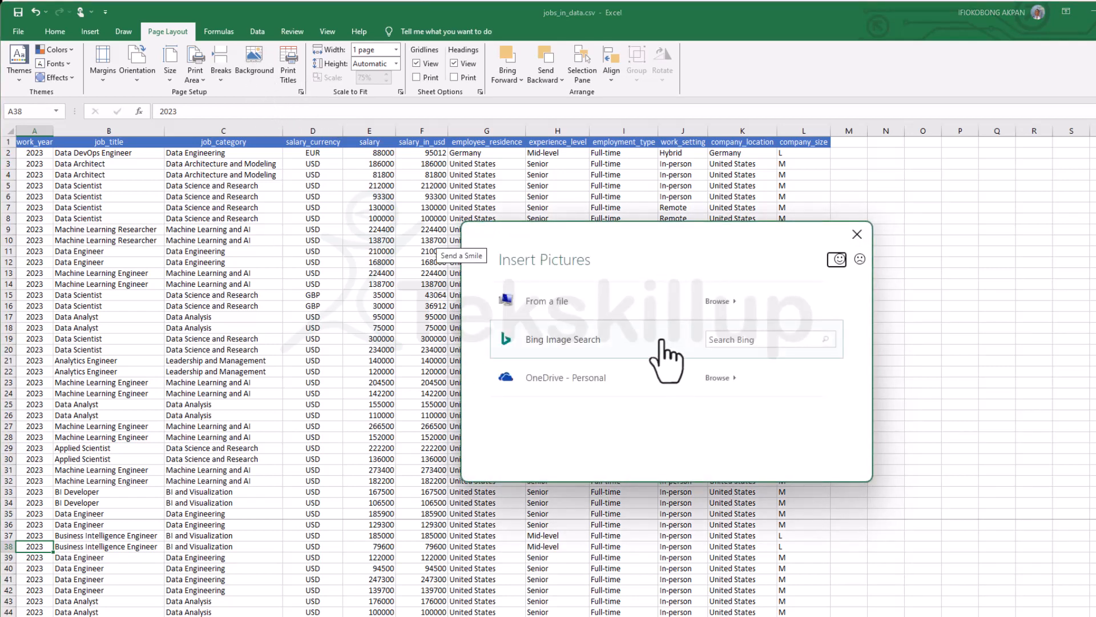
{"action": "left_click", "coordinate": [654, 301]}
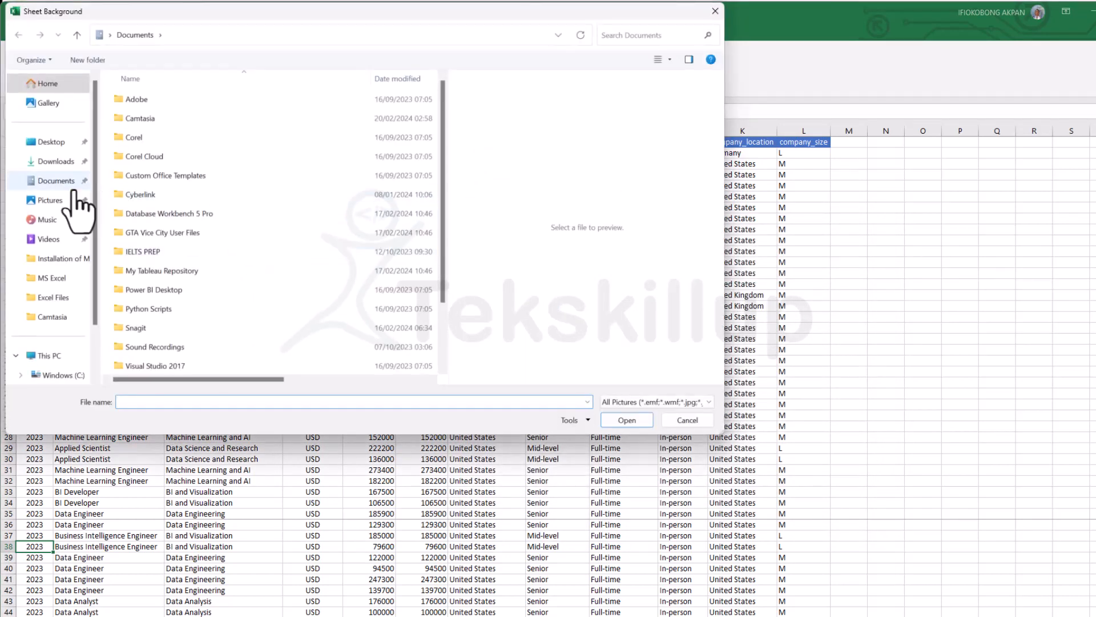
{"action": "left_click", "coordinate": [67, 185]}
{"action": "scroll", "coordinate": [227, 240], "scroll_direction": "down", "scroll_amount": 2}
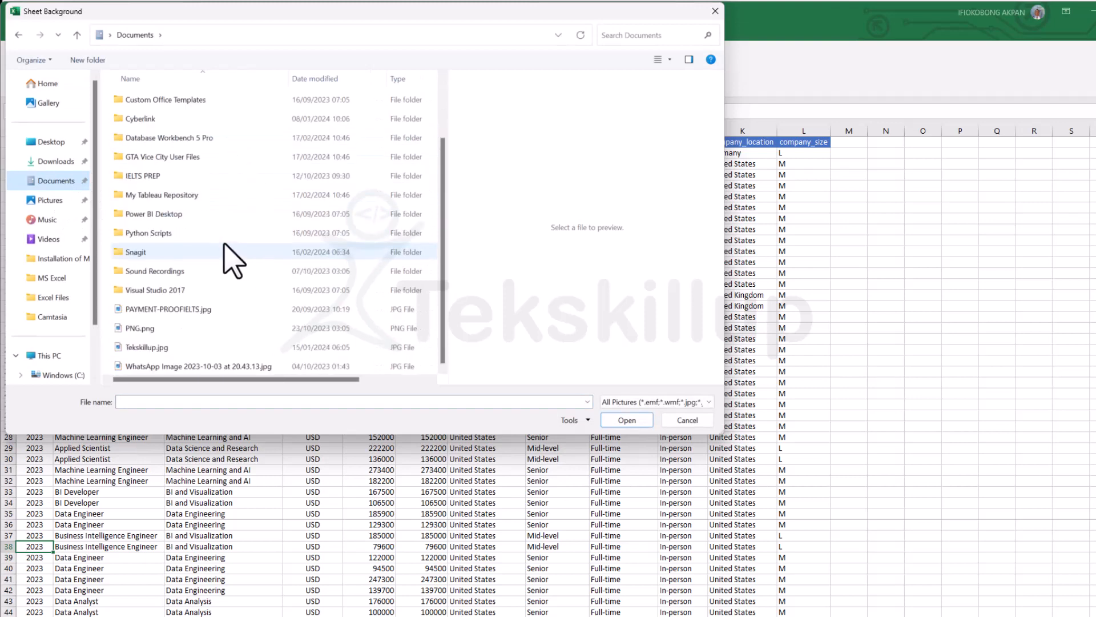
{"action": "left_click", "coordinate": [150, 311]}
{"action": "left_click", "coordinate": [152, 328]}
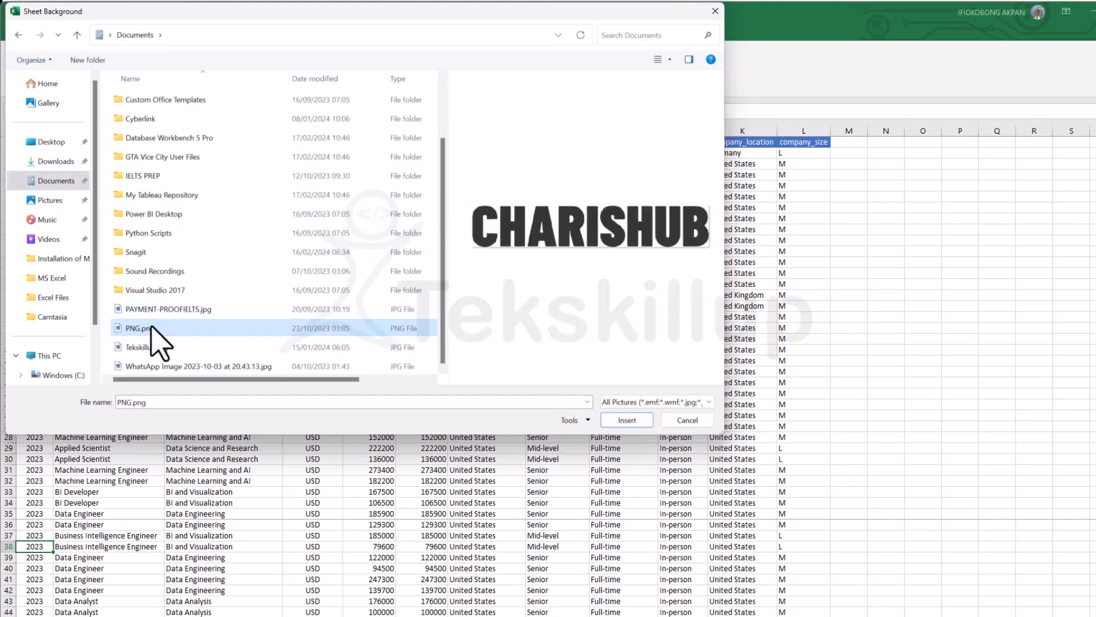
{"action": "left_click", "coordinate": [269, 347]}
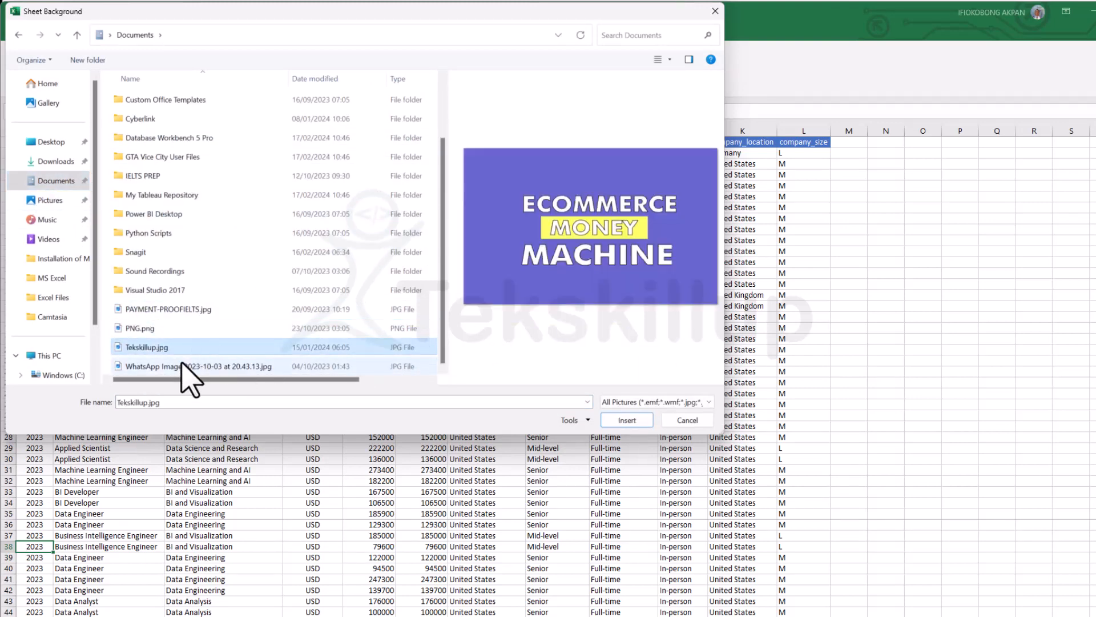
{"action": "left_click", "coordinate": [188, 366]}
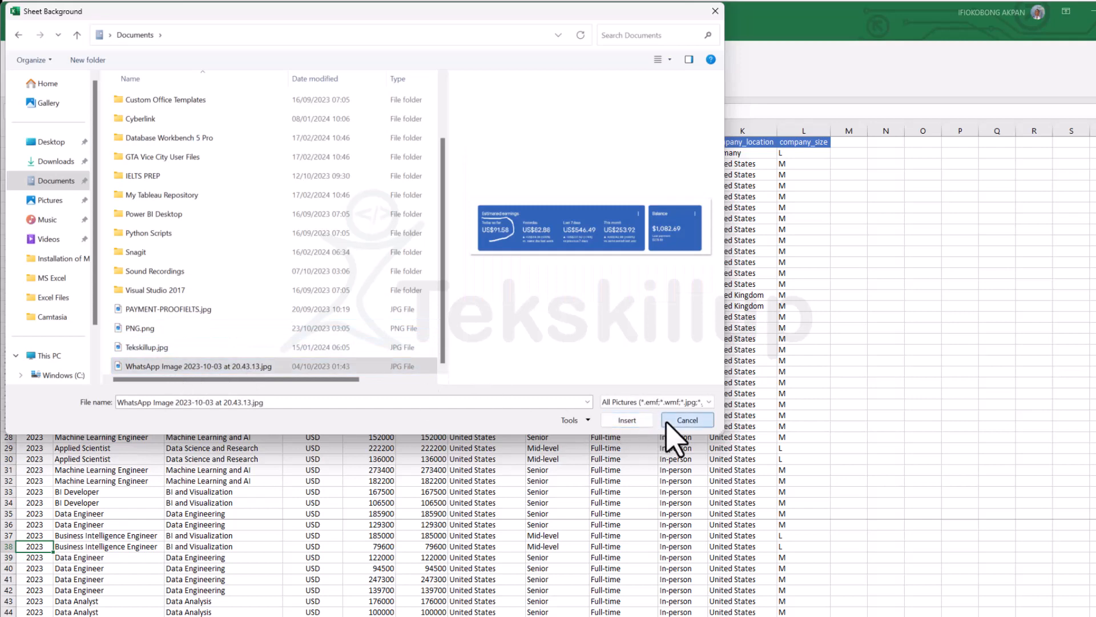
{"action": "left_click", "coordinate": [683, 422]}
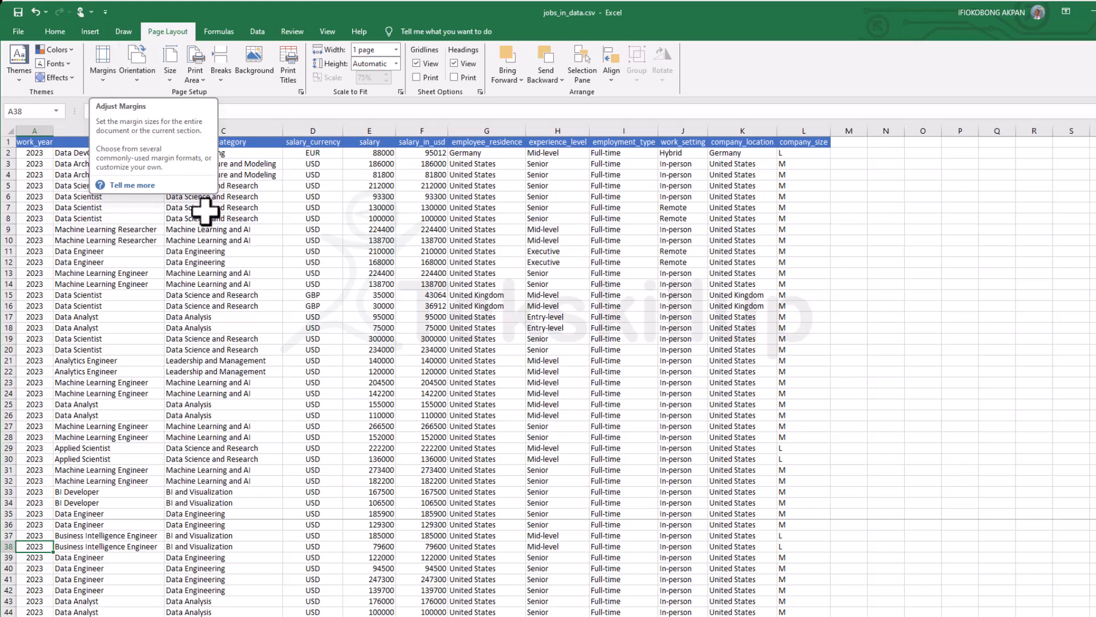
- Make the header cells A1:L1, from work_year through company_size, bold
{"action": "left_click_drag", "start_coordinate": [252, 243], "coordinate": [250, 234]}
{"action": "left_click", "coordinate": [251, 209]}
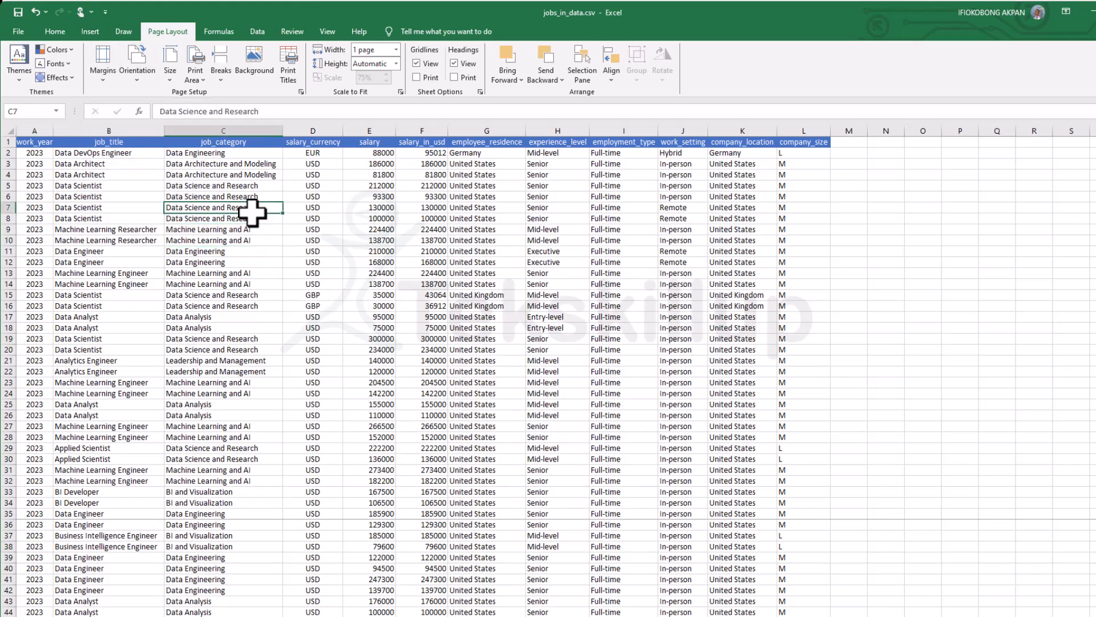
{"action": "left_click", "coordinate": [85, 153]}
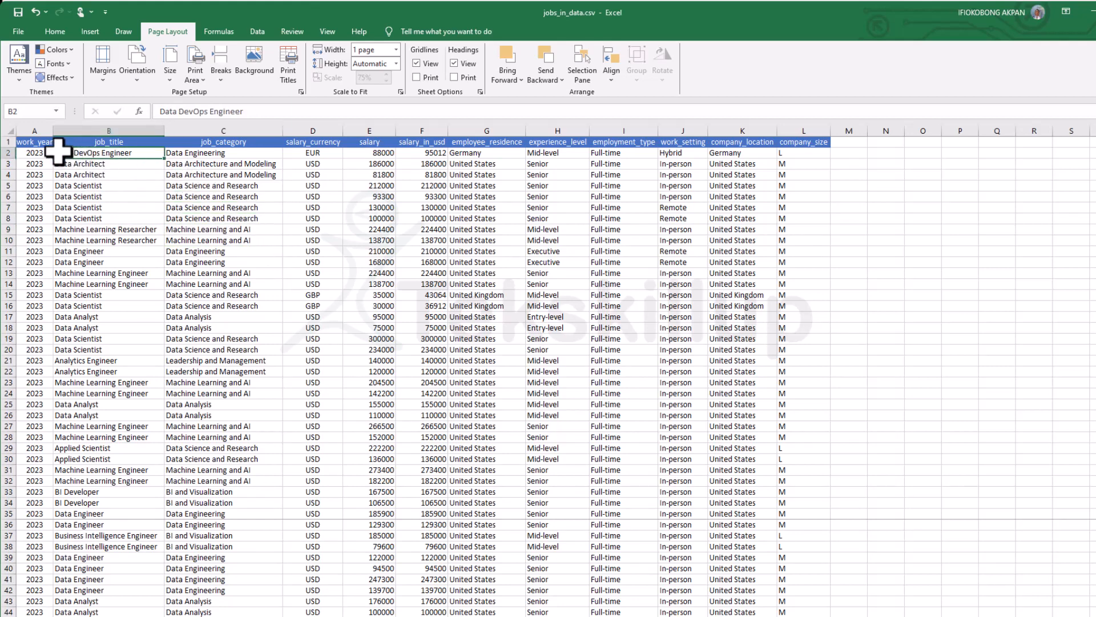
{"action": "left_click", "coordinate": [9, 142]}
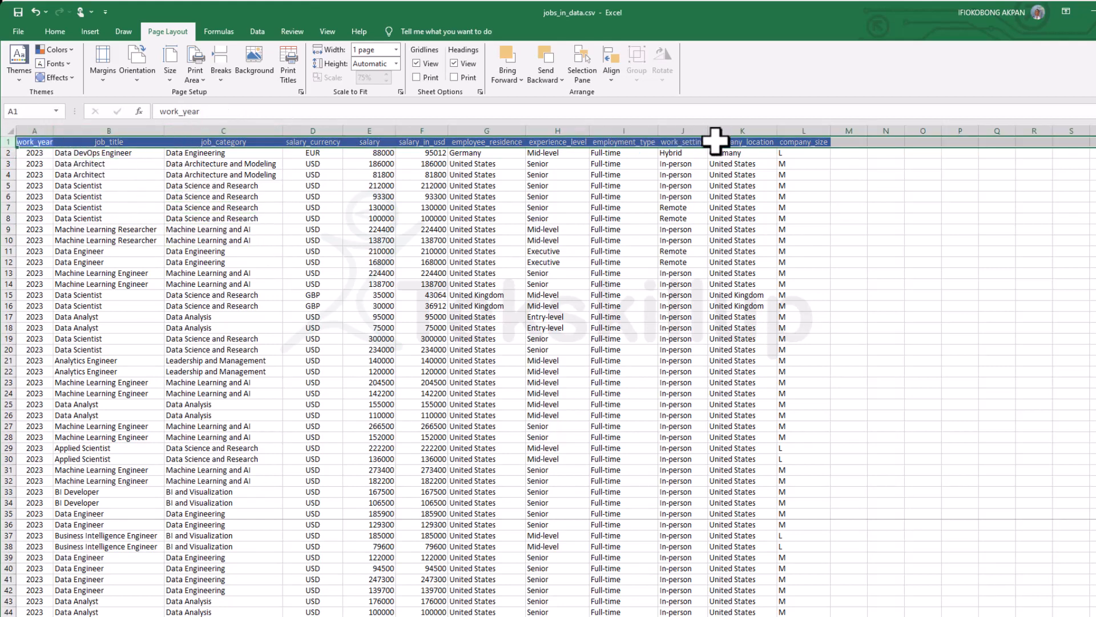
{"action": "left_click", "coordinate": [150, 153]}
{"action": "left_click_drag", "start_coordinate": [26, 142], "coordinate": [790, 143]}
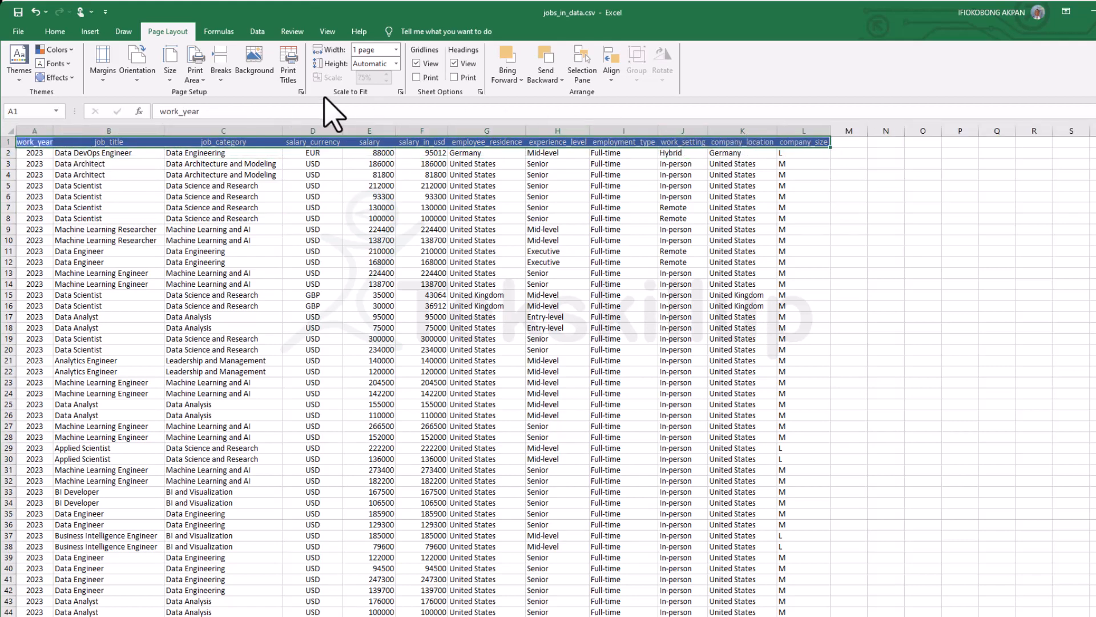
{"action": "left_click", "coordinate": [55, 31]}
{"action": "left_click", "coordinate": [112, 73]}
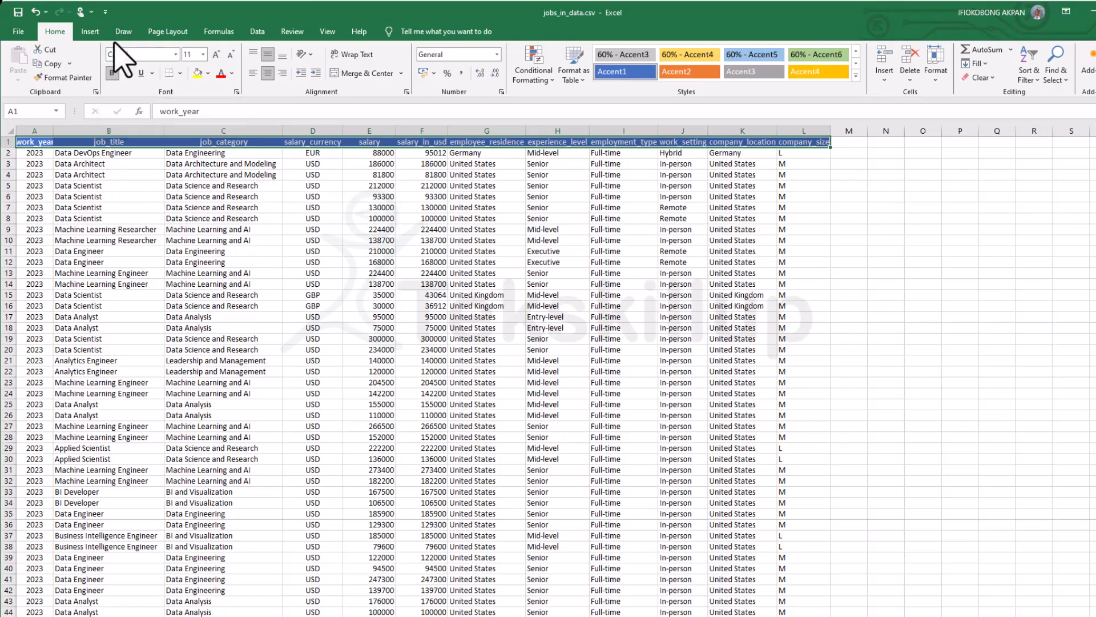
- Preview the first two printed pages to check where the header row prints, and return to the worksheet
{"action": "key", "text": "ctrl+p"}
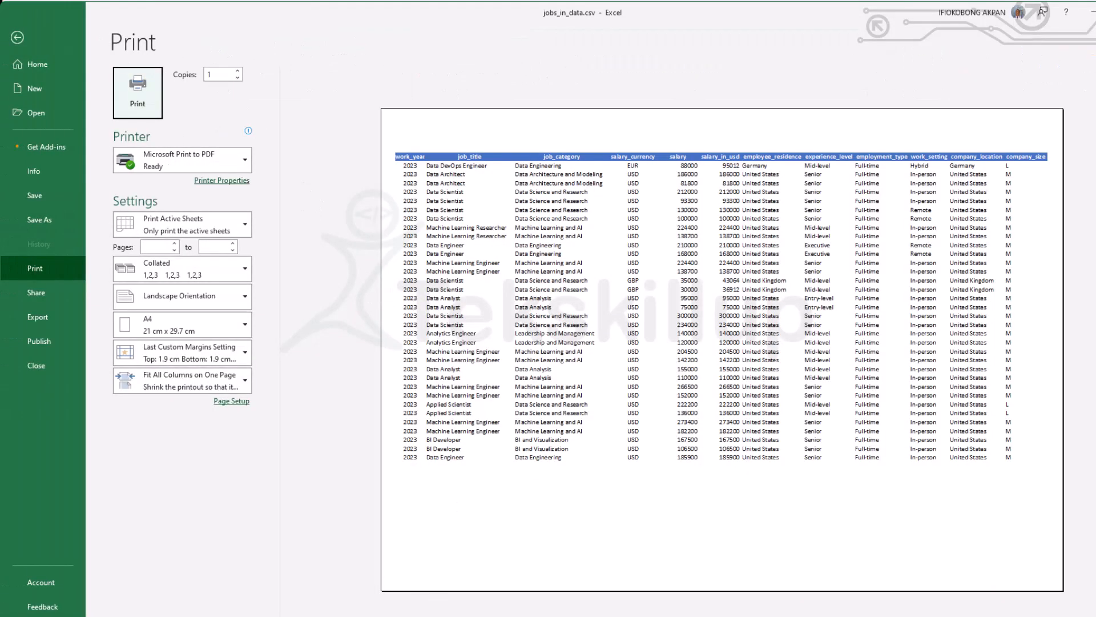
{"action": "scroll", "coordinate": [434, 577], "scroll_direction": "down", "scroll_amount": 1}
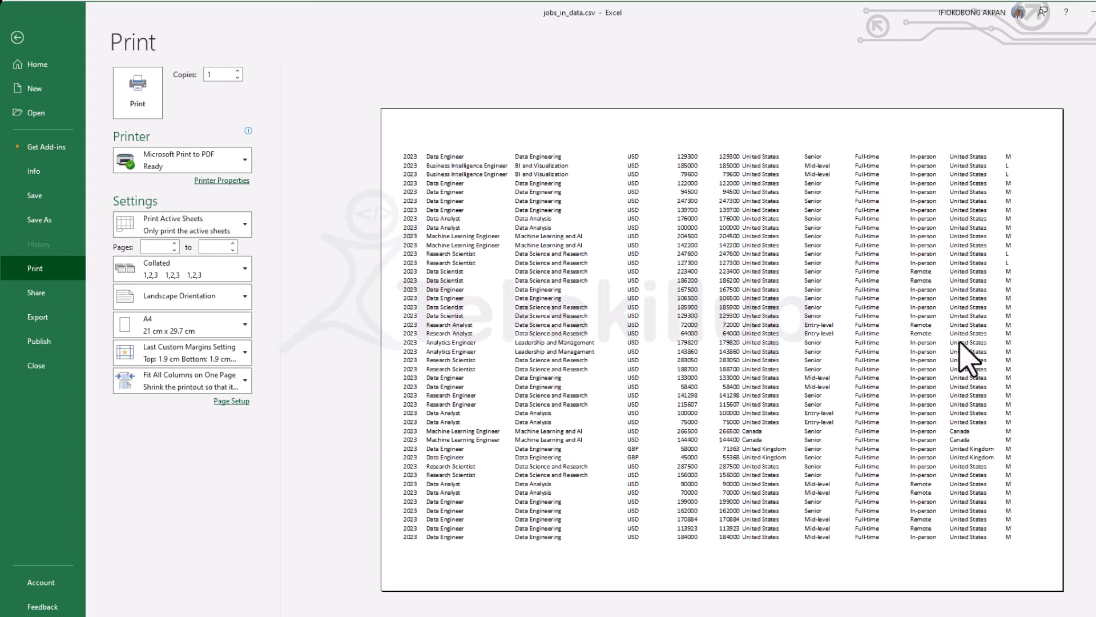
{"action": "left_click", "coordinate": [21, 40]}
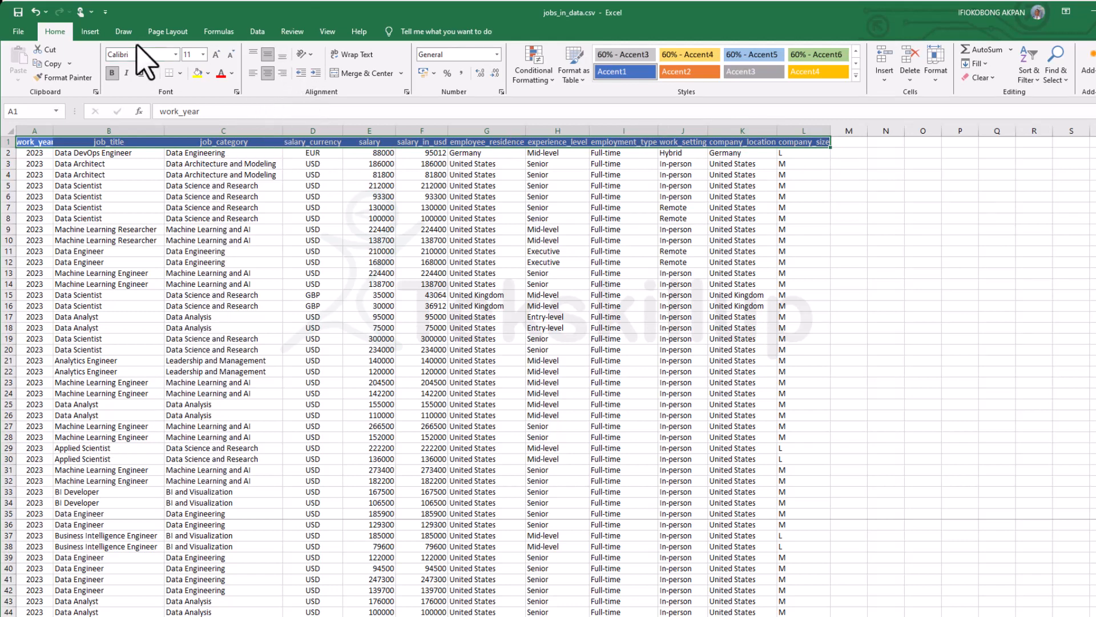
- Set row 1 ($1:$1), the header row, as the print title row repeated at the top of every page
{"action": "left_click", "coordinate": [168, 32]}
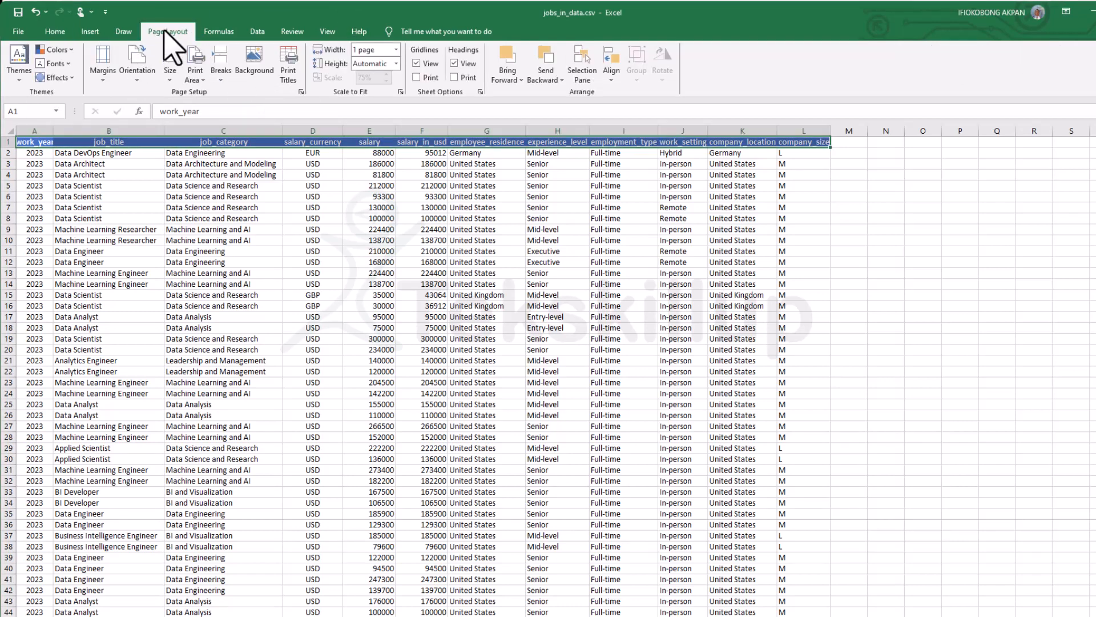
{"action": "left_click", "coordinate": [290, 74]}
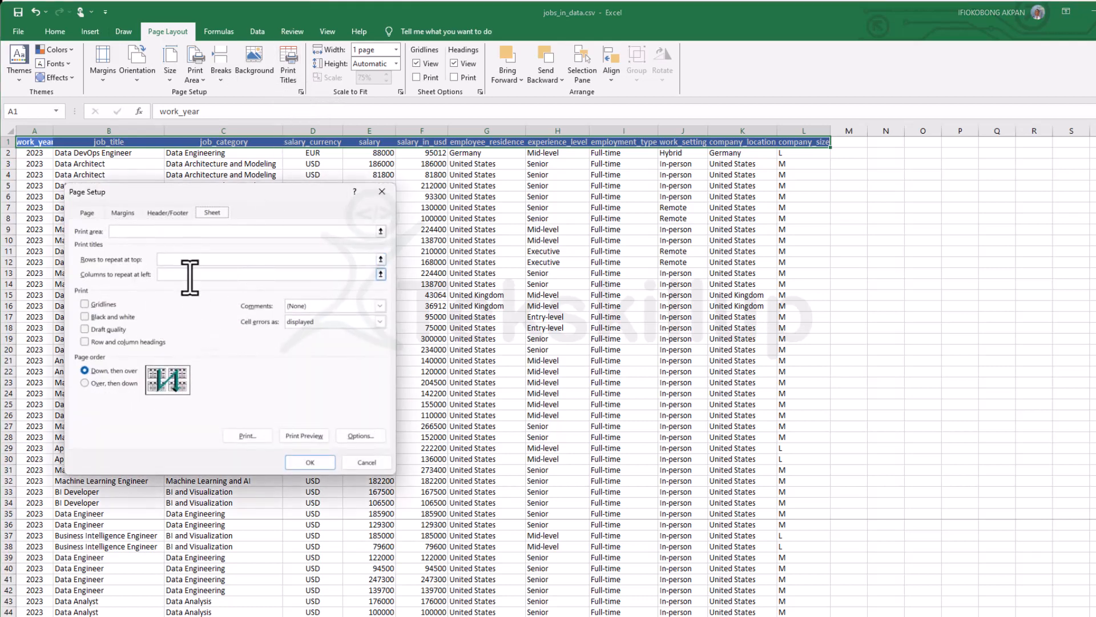
{"action": "left_click", "coordinate": [166, 213]}
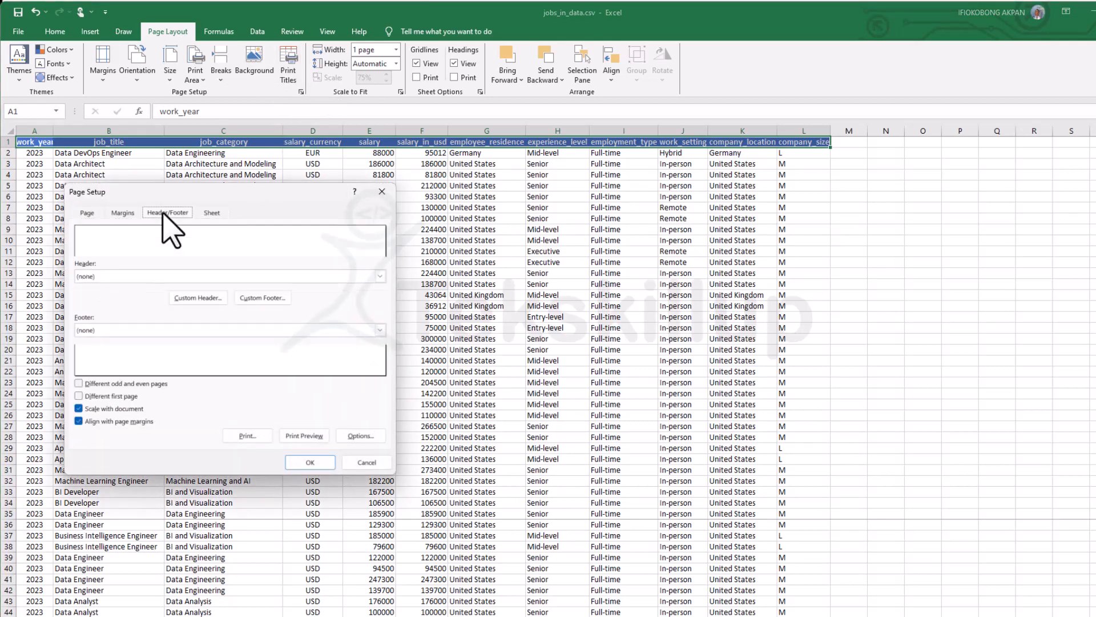
{"action": "left_click", "coordinate": [213, 213]}
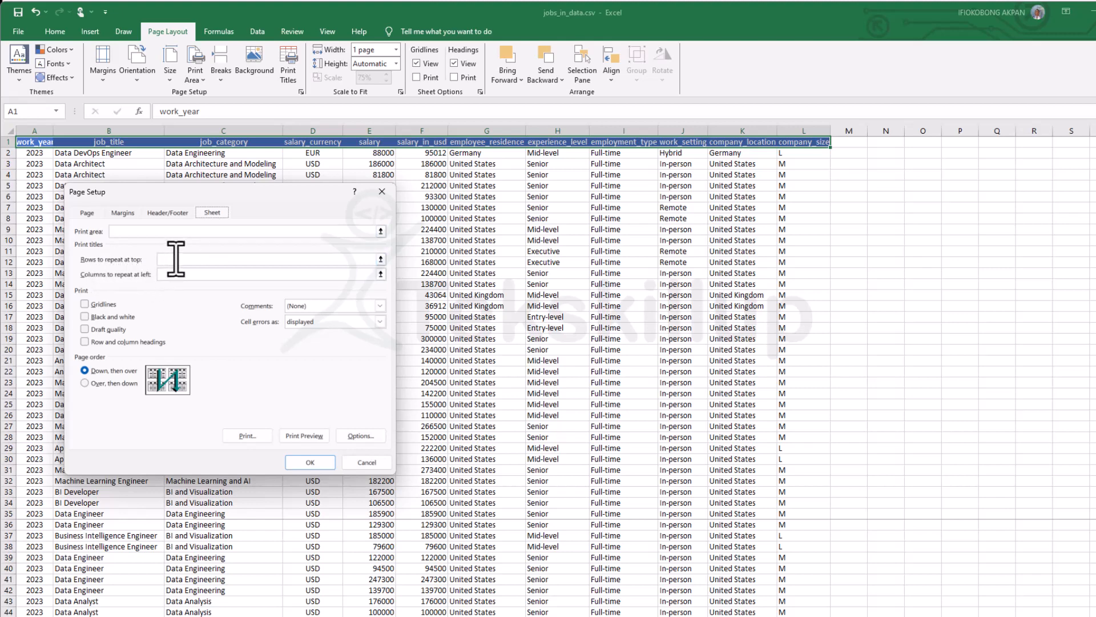
{"action": "left_click", "coordinate": [381, 259]}
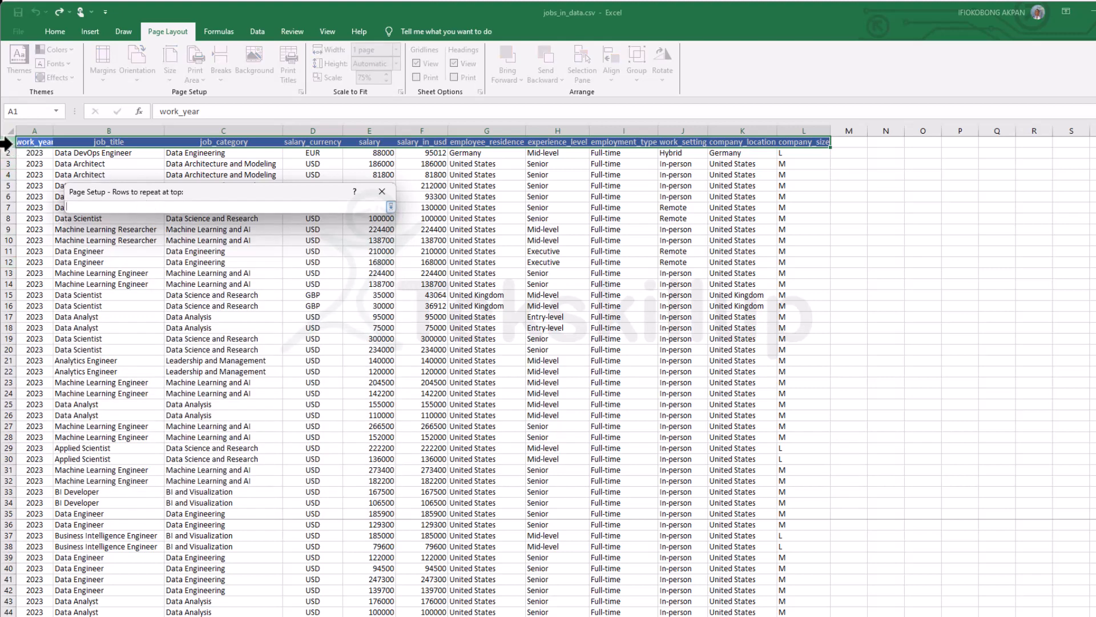
{"action": "left_click", "coordinate": [8, 144]}
{"action": "left_click", "coordinate": [390, 207]}
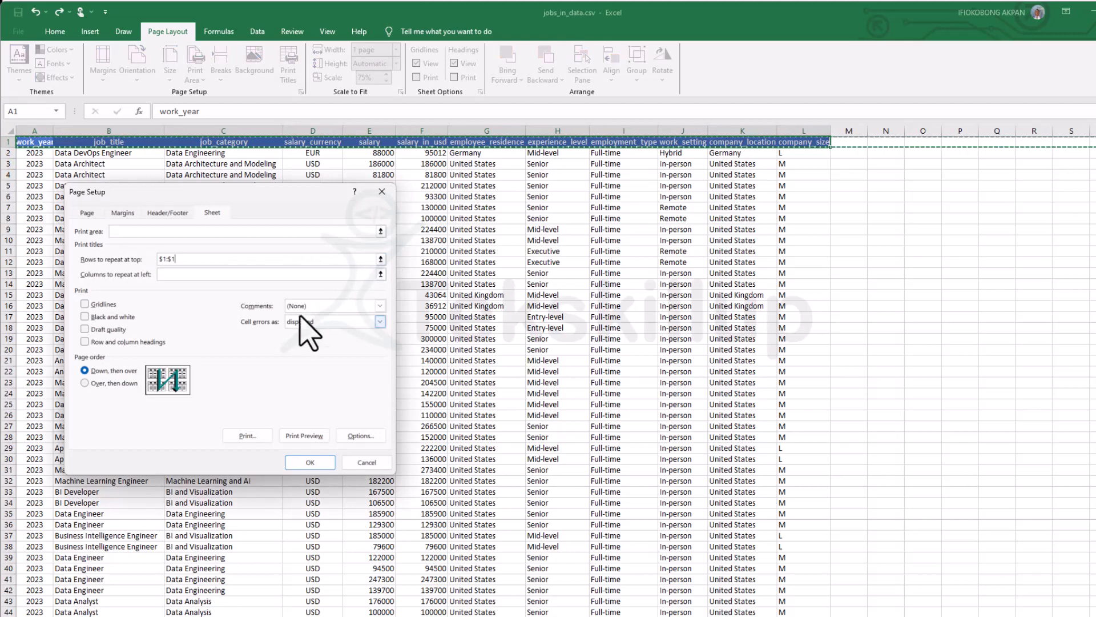
- Preview the printed pages to check the header row on the following pages, and return to the worksheet
{"action": "left_click", "coordinate": [304, 436]}
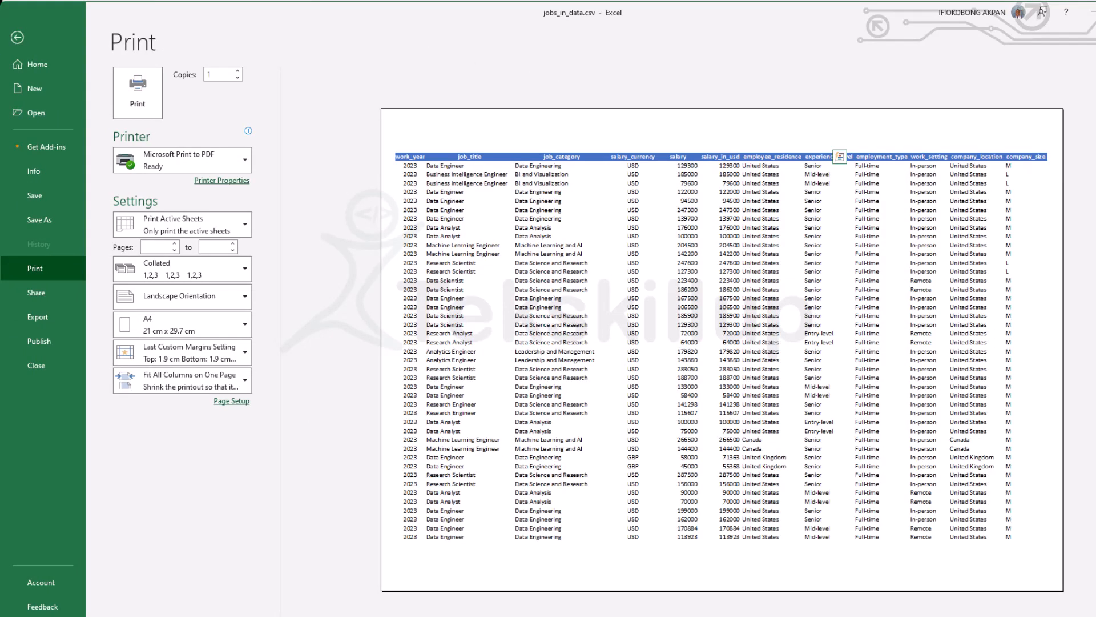
{"action": "scroll", "coordinate": [722, 349], "scroll_direction": "down", "scroll_amount": 1}
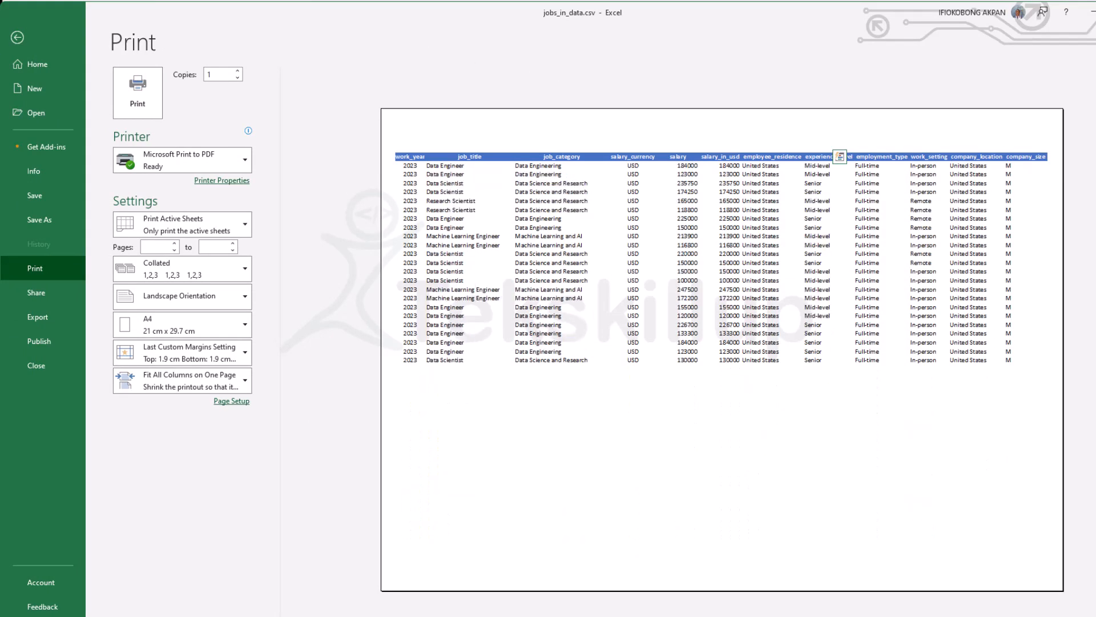
{"action": "scroll", "coordinate": [722, 350], "scroll_direction": "down", "scroll_amount": 1}
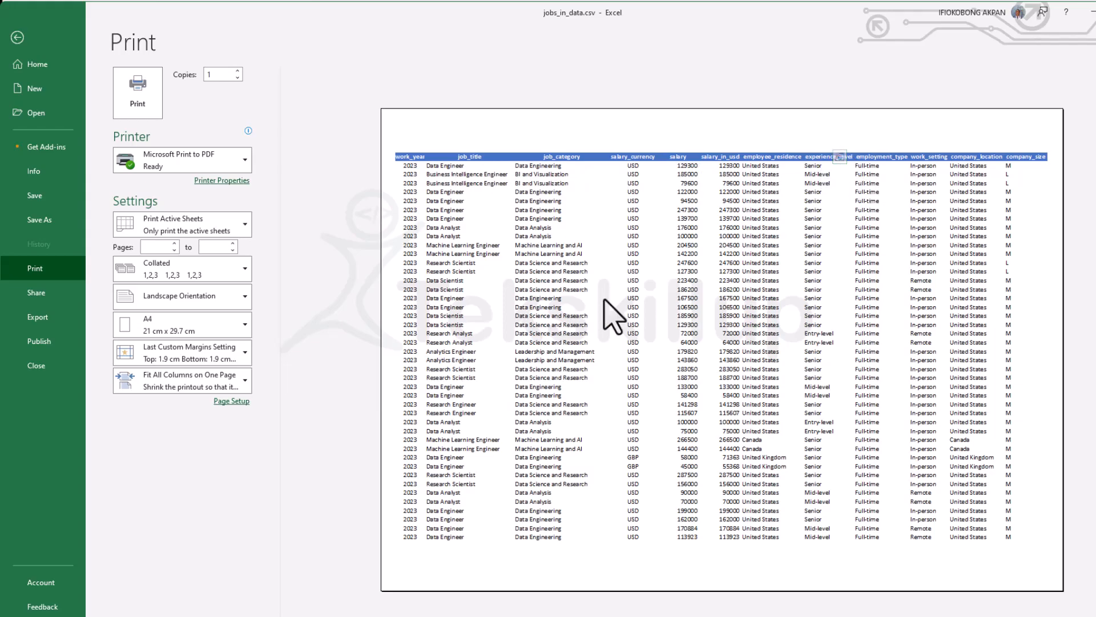
{"action": "left_click", "coordinate": [17, 37]}
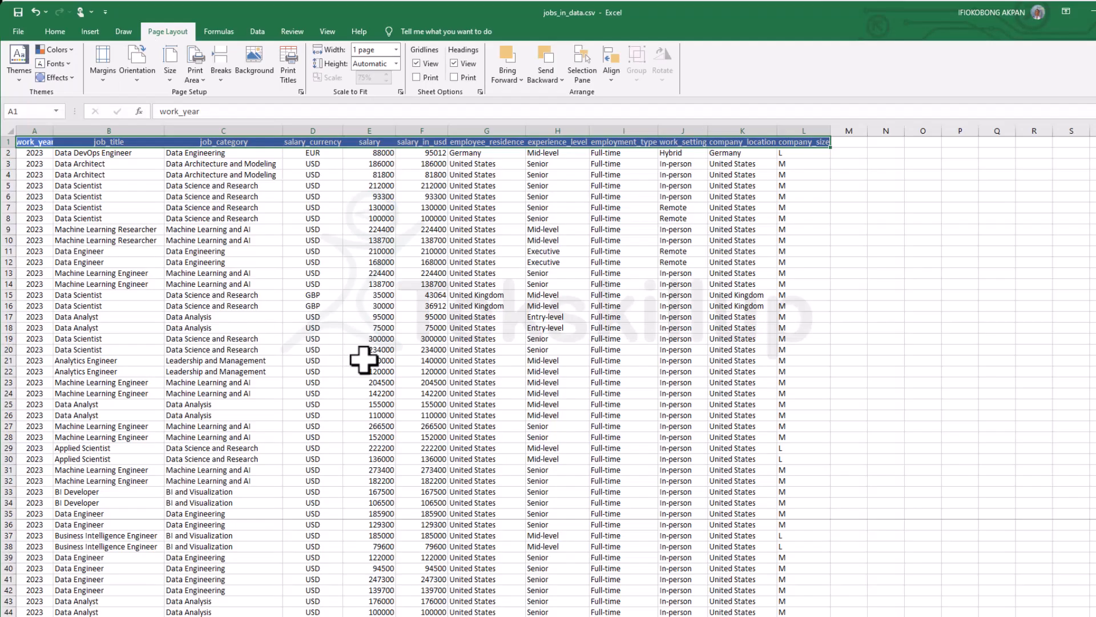